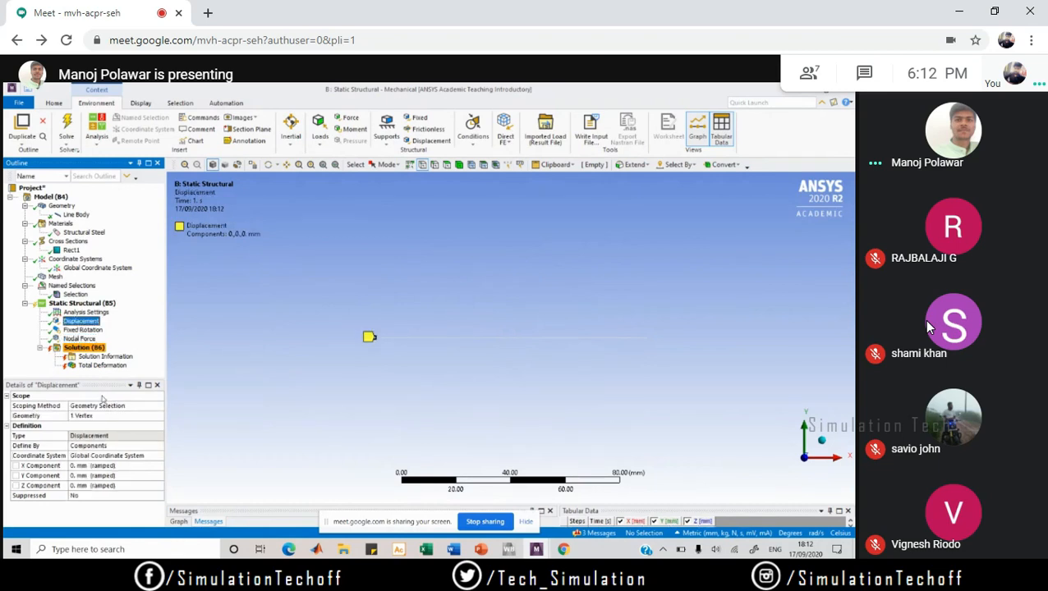
# Step: Admit the person waiting to join the meeting
pyautogui.moveTo(365, 433)
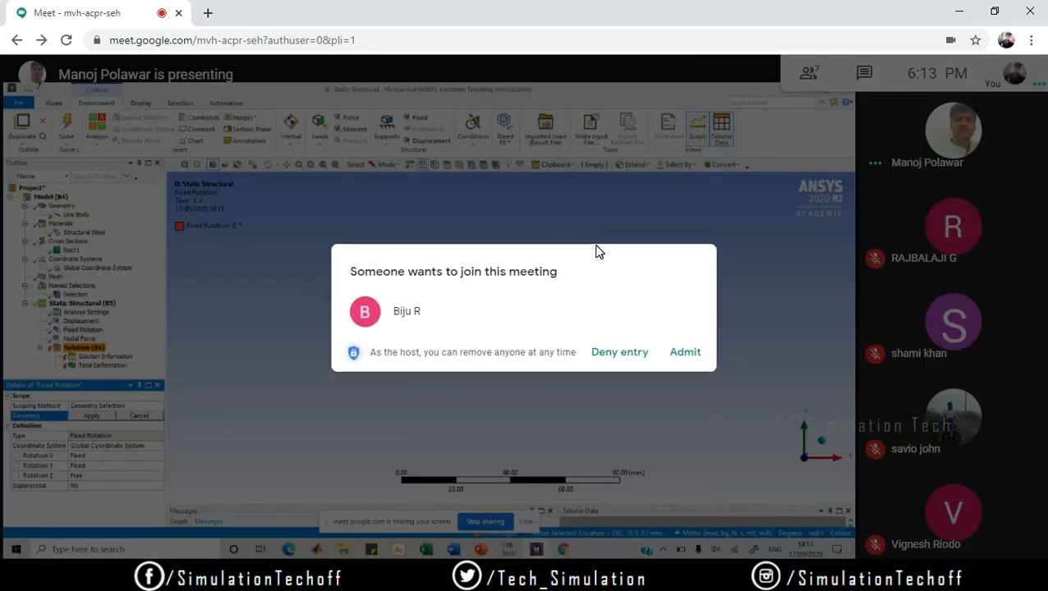
pyautogui.click(677, 360)
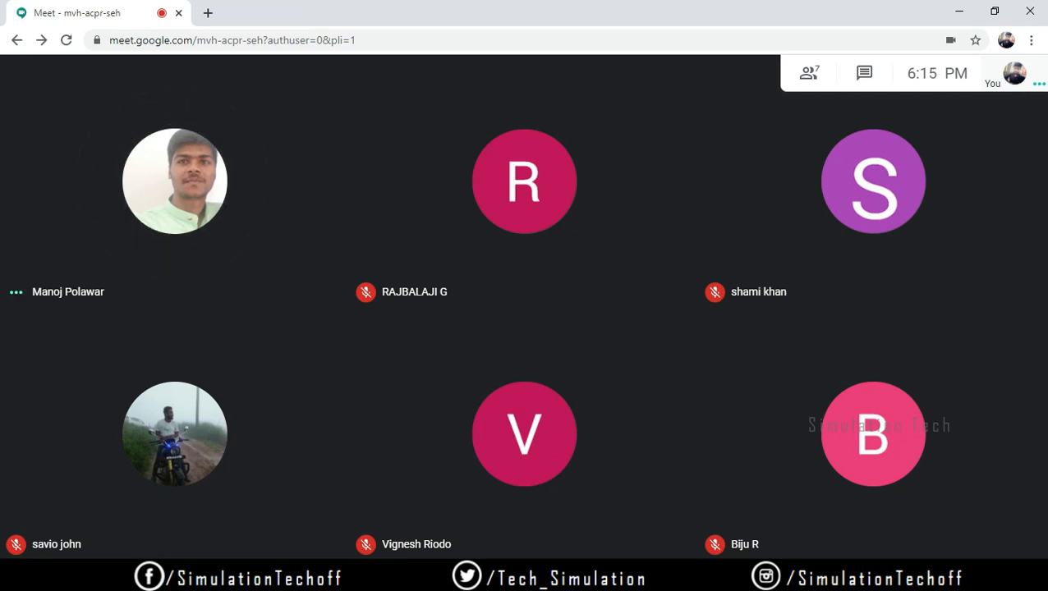
# Step: Present the entire screen to the participants of the Google Meet call
pyautogui.moveTo(539, 395)
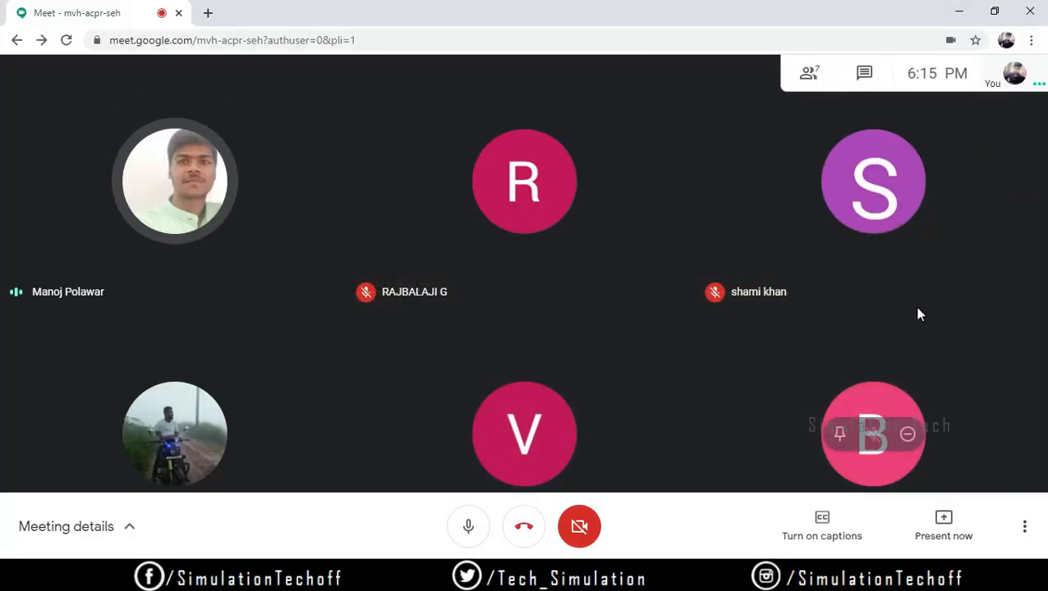
pyautogui.click(959, 13)
pyautogui.hotkey('alt', 'Tab')
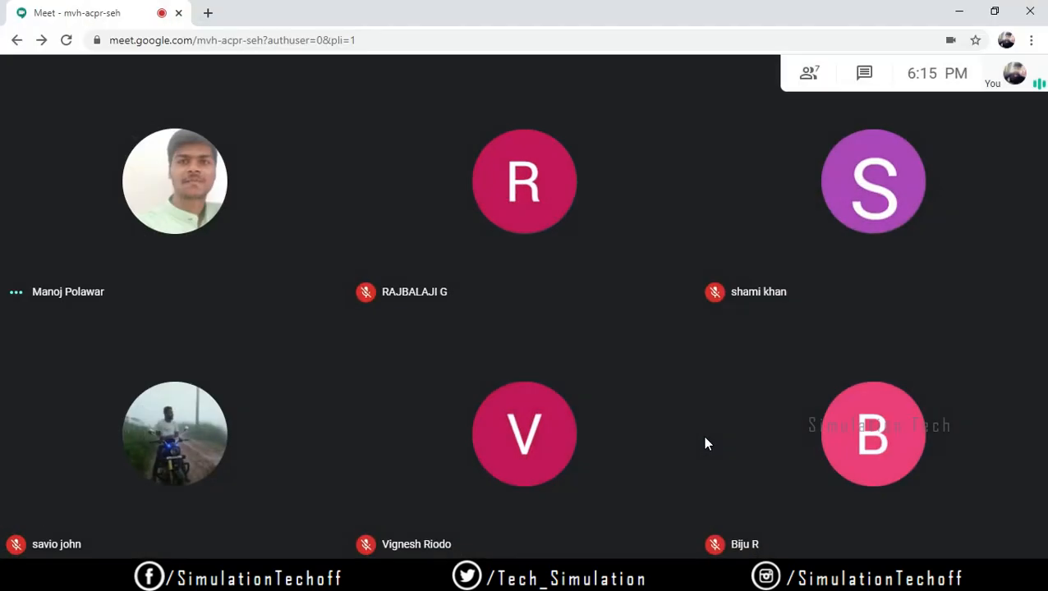
pyautogui.click(944, 526)
pyautogui.click(913, 391)
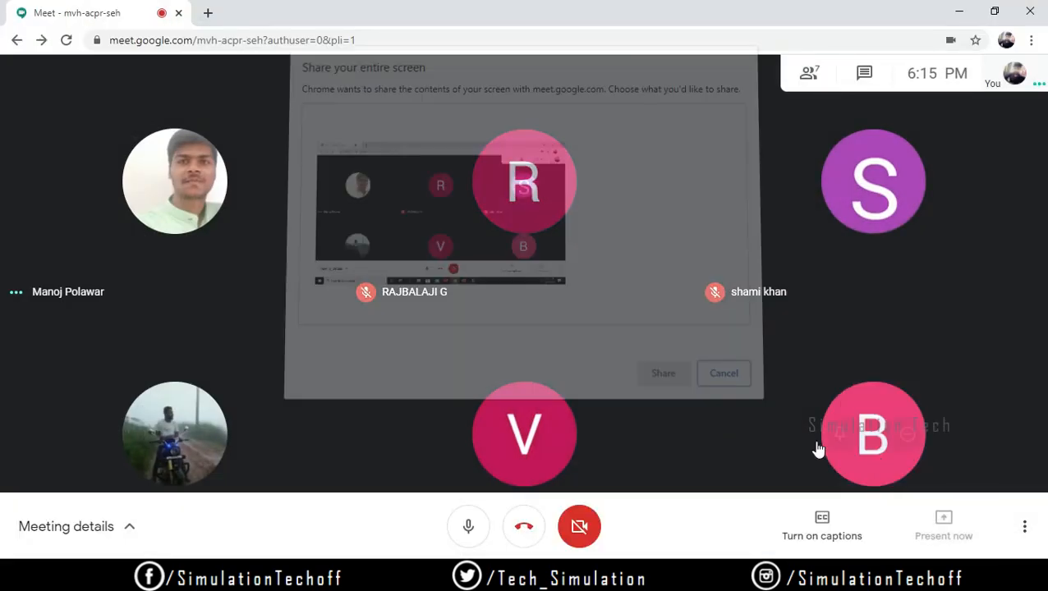
pyautogui.click(649, 372)
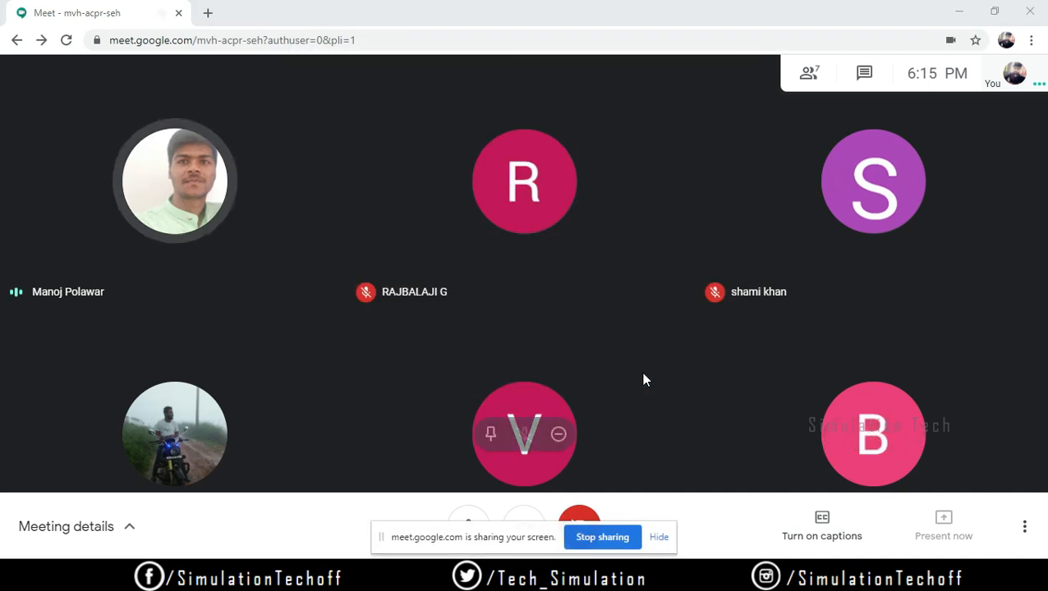
# Step: Launch Workbench 2020 R2 from the desktop and open the geometry of a Static Structural system in DesignModeler
pyautogui.click(958, 12)
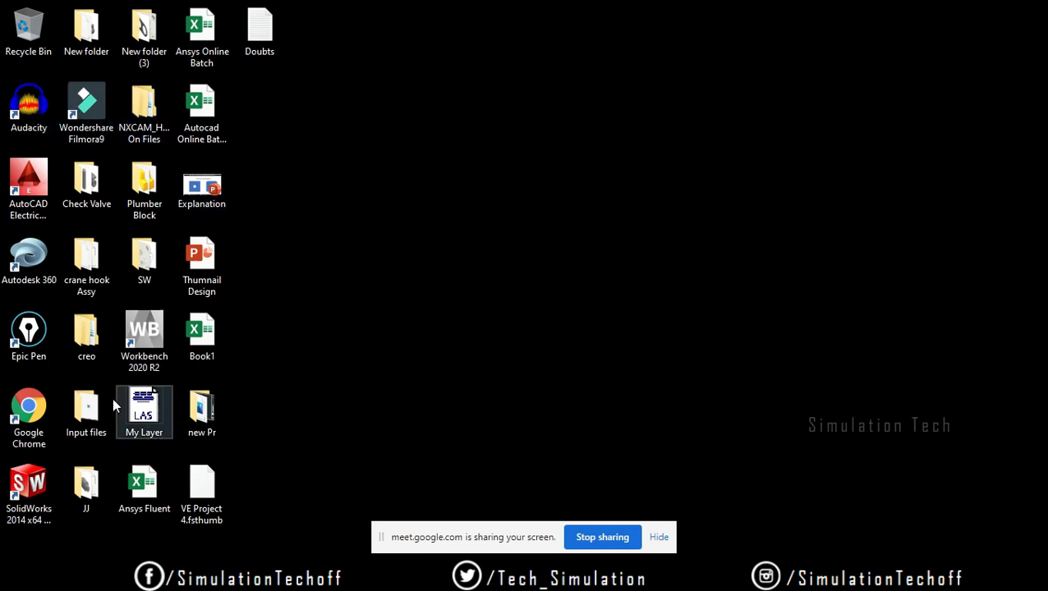
pyautogui.doubleClick(144, 333)
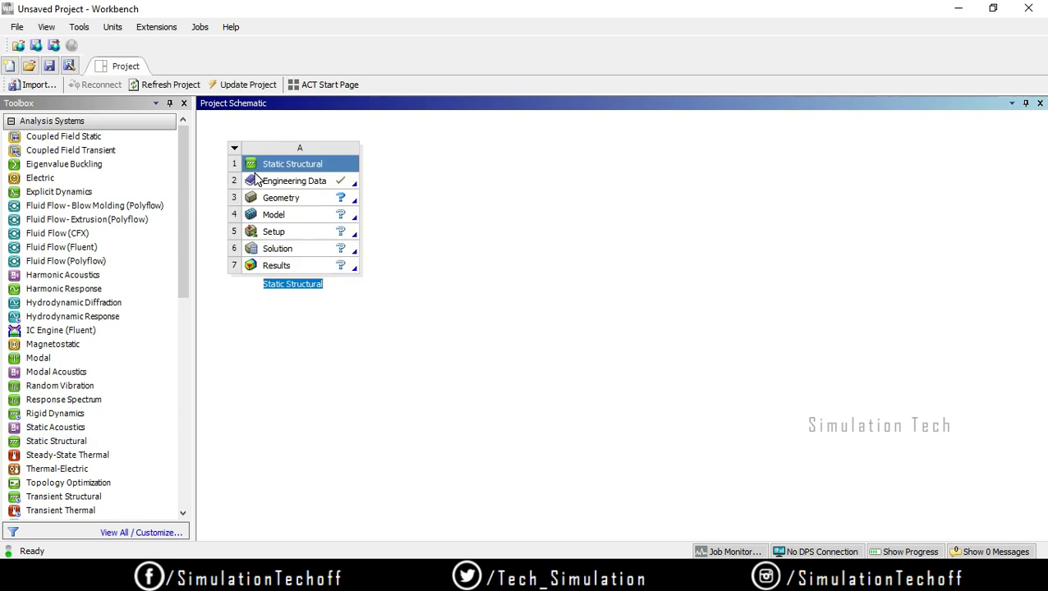
pyautogui.doubleClick(297, 200)
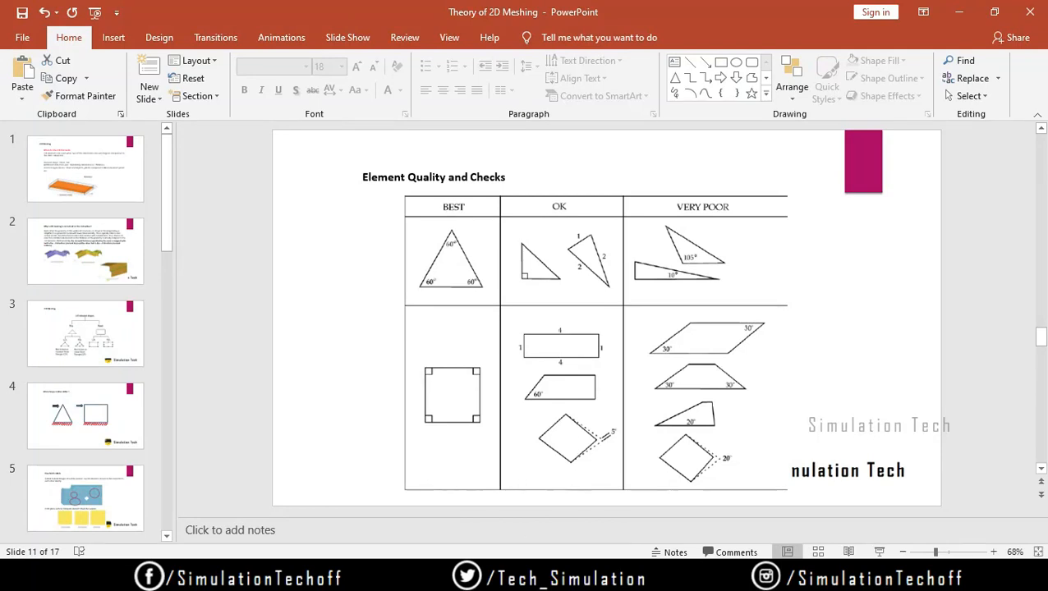
# Step: Switch to Chrome and look through the truss problems in the classwork PDF, examining the spans, heights and loads of problem 8
pyautogui.moveTo(526, 579)
pyautogui.click(499, 557)
pyautogui.scroll(15, 473, 315)
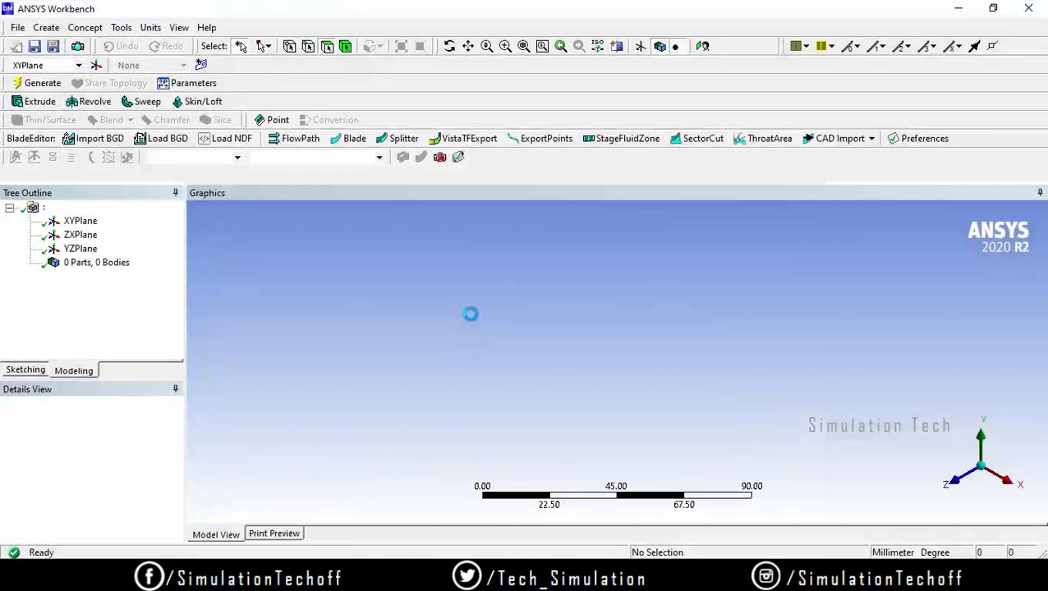
pyautogui.moveTo(526, 579)
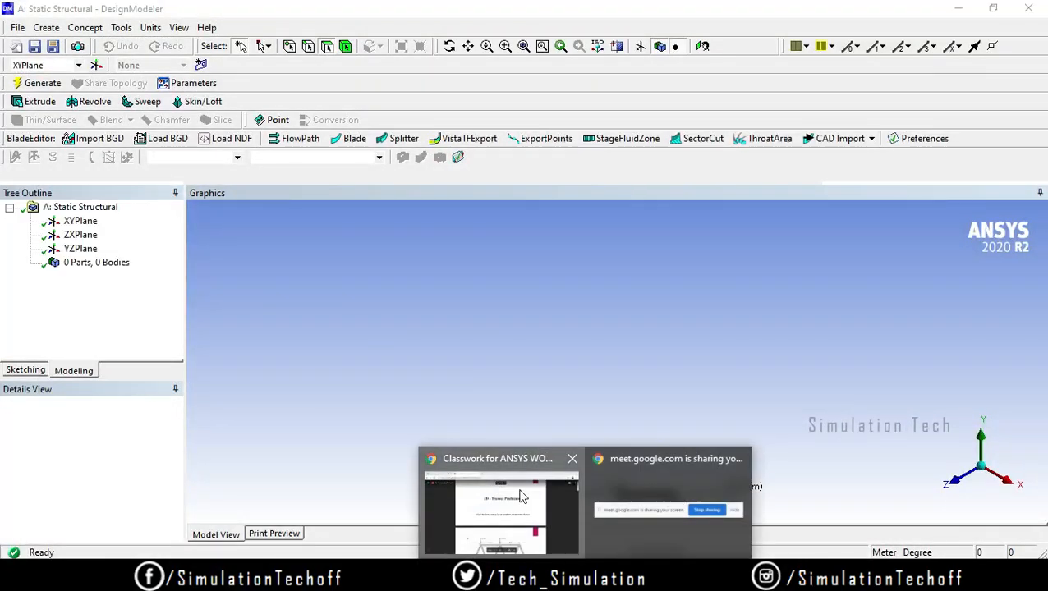
pyautogui.click(521, 497)
pyautogui.scroll(-15, 582, 374)
pyautogui.scroll(-18, 586, 381)
pyautogui.scroll(3, 580, 373)
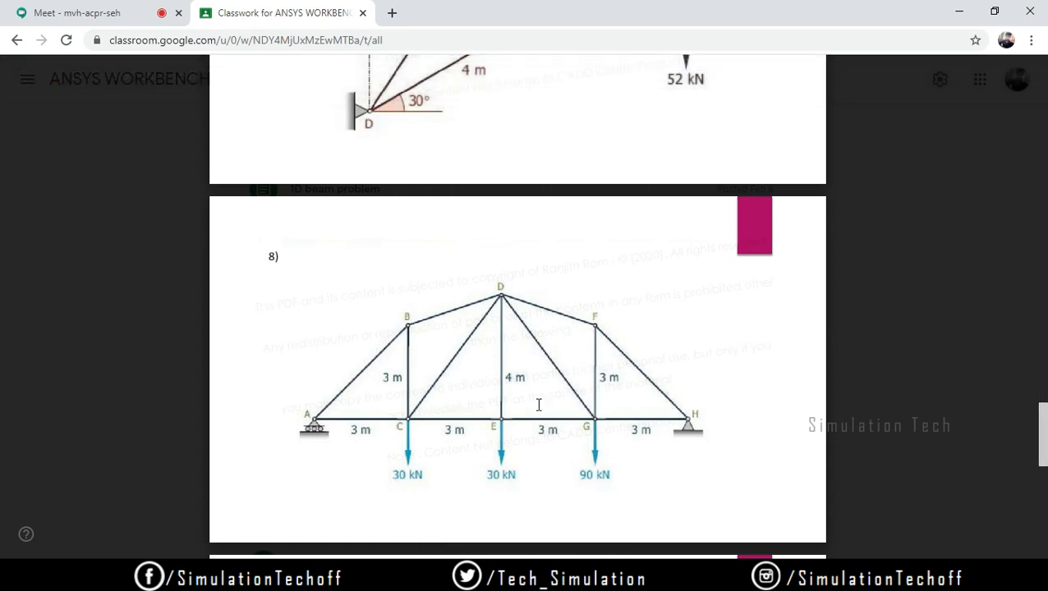
pyautogui.moveTo(623, 575)
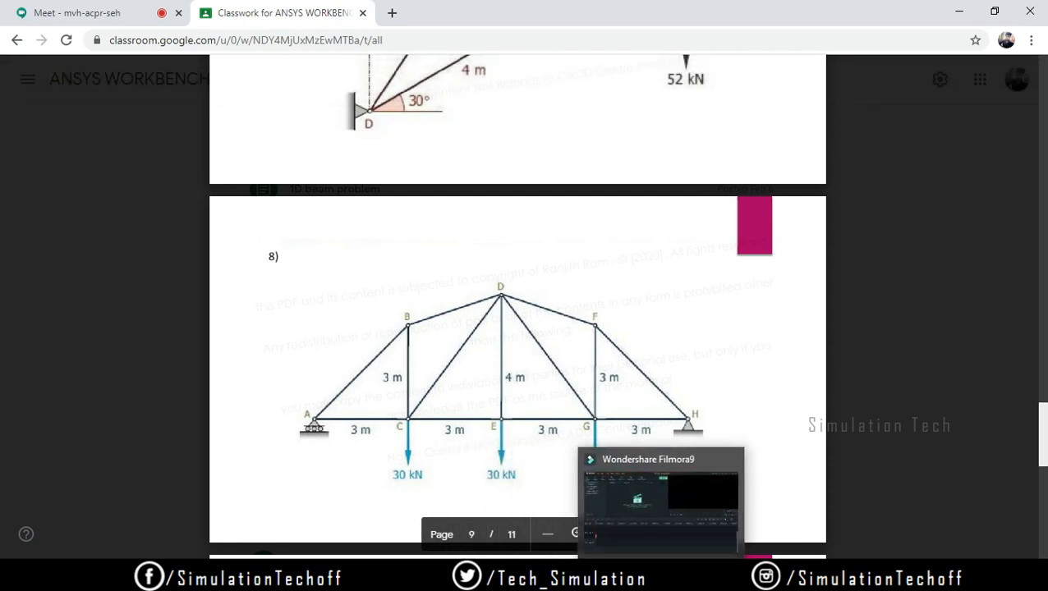
pyautogui.moveTo(699, 575)
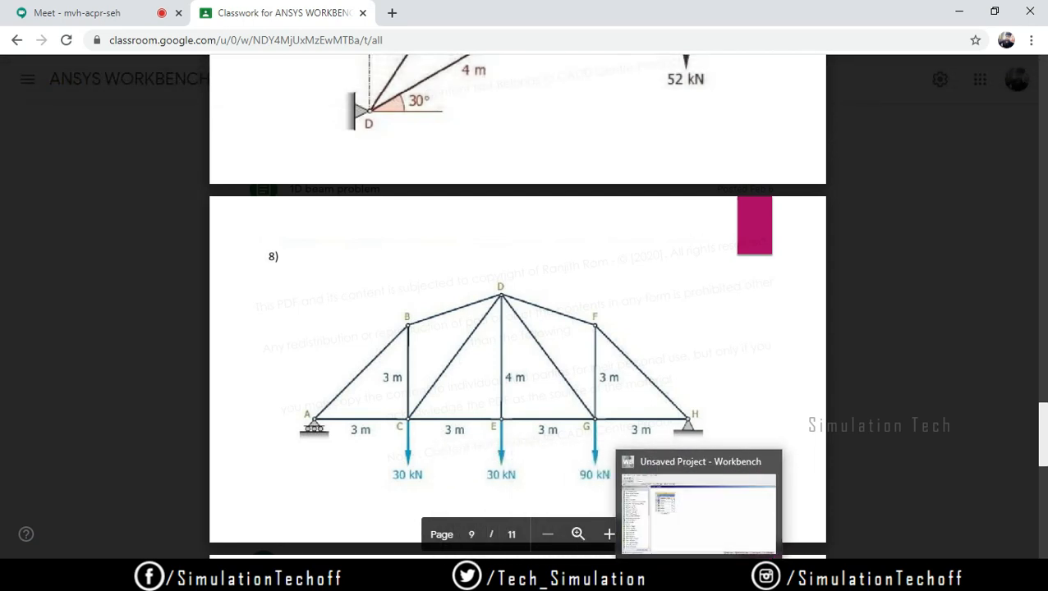
# Step: Switch to DesignModeler, view the XYPlane face-on and activate the Line tool for sketching on it
pyautogui.click(734, 575)
pyautogui.click(82, 222)
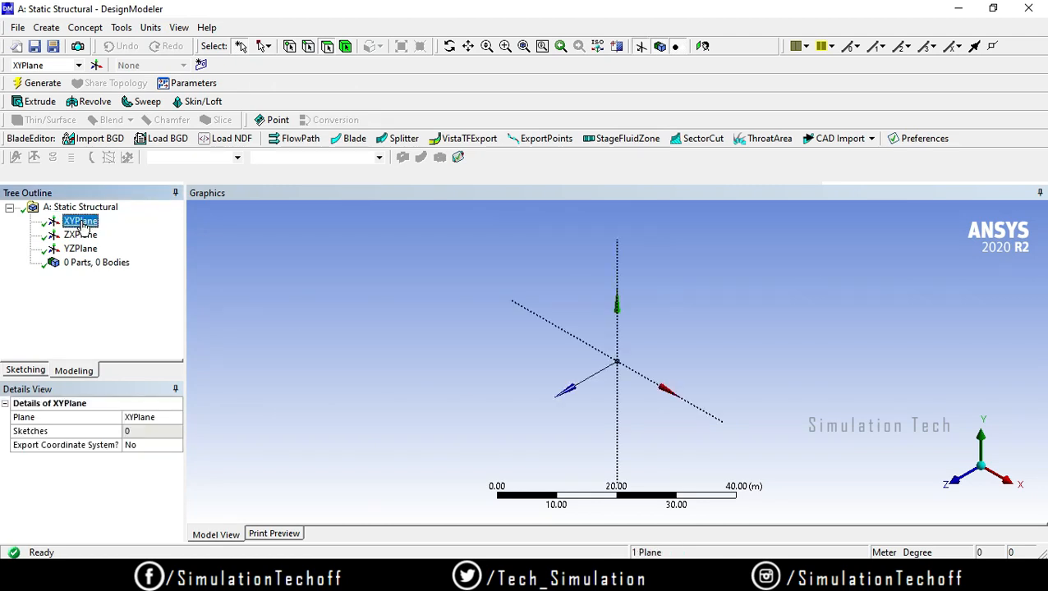
pyautogui.rightClick(82, 227)
pyautogui.click(102, 228)
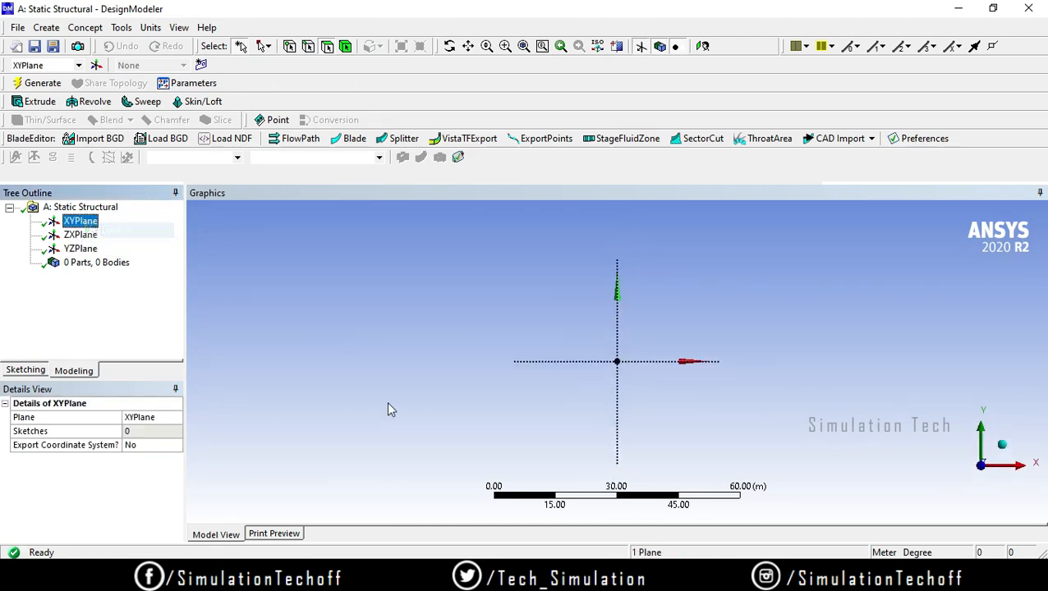
pyautogui.click(27, 371)
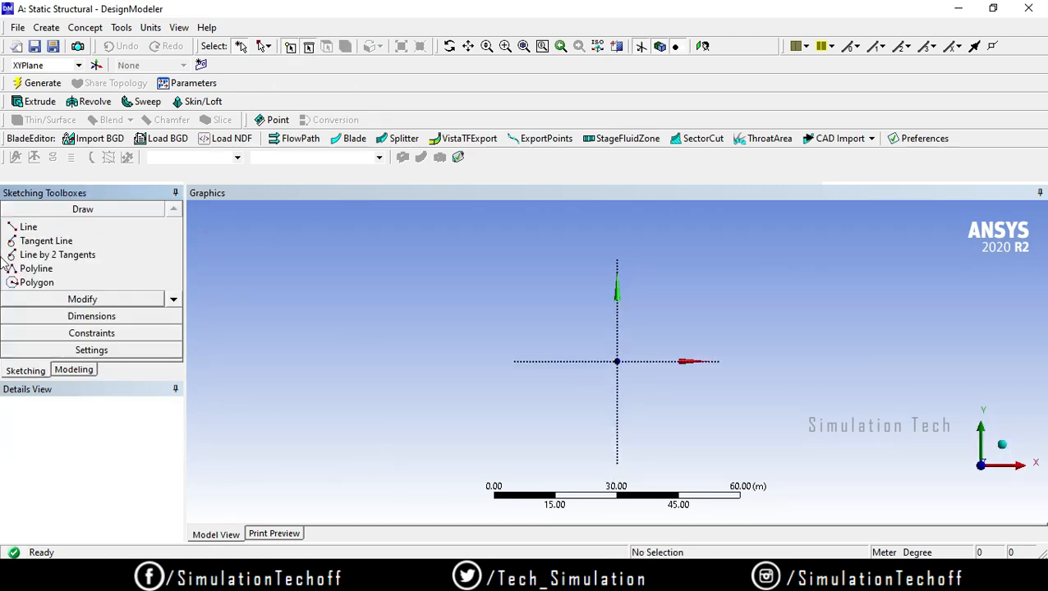
pyautogui.click(29, 227)
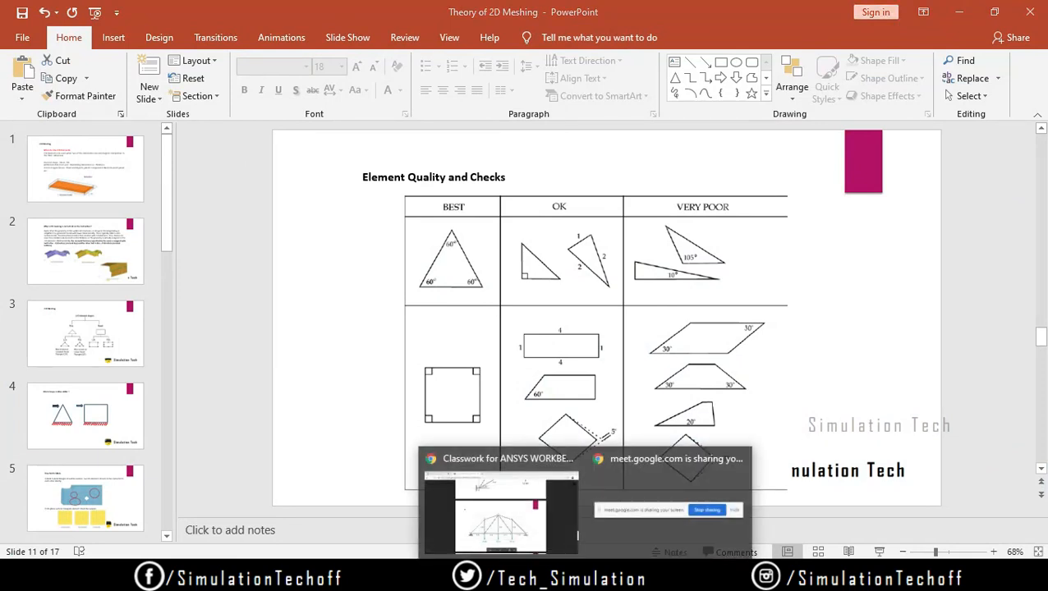
# Step: Return to the 1D - Trusses Problems PDF in Chrome and examine the member lengths, supports and loads of problem 1
pyautogui.click(517, 503)
pyautogui.scroll(20, 564, 418)
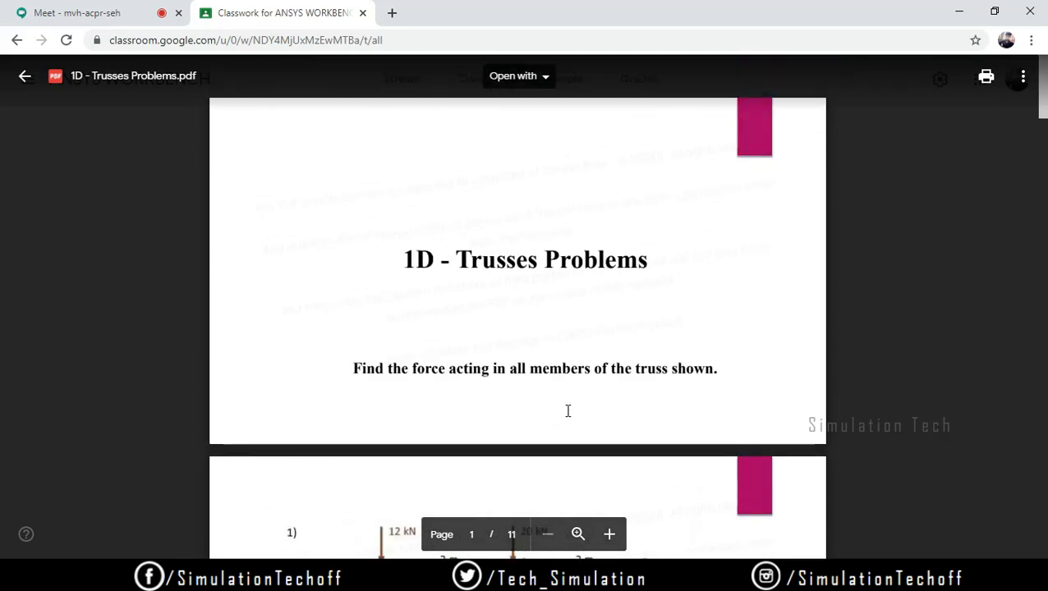
pyautogui.scroll(-3, 566, 411)
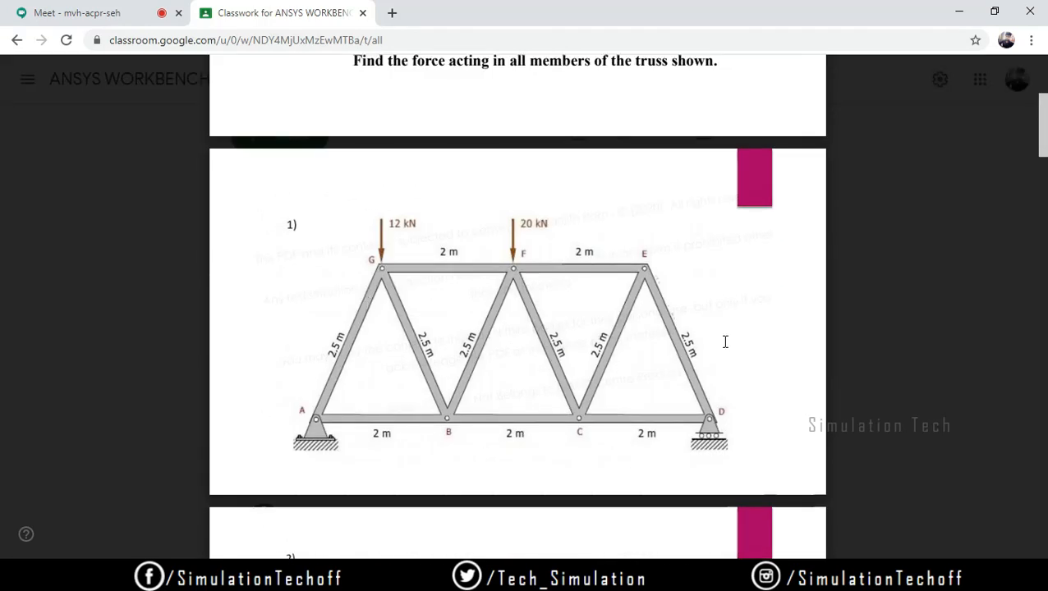
# Step: Switch back to DesignModeler and sketch three horizontal lines end to end above the X axis, the first about 15 m long
pyautogui.click(313, 575)
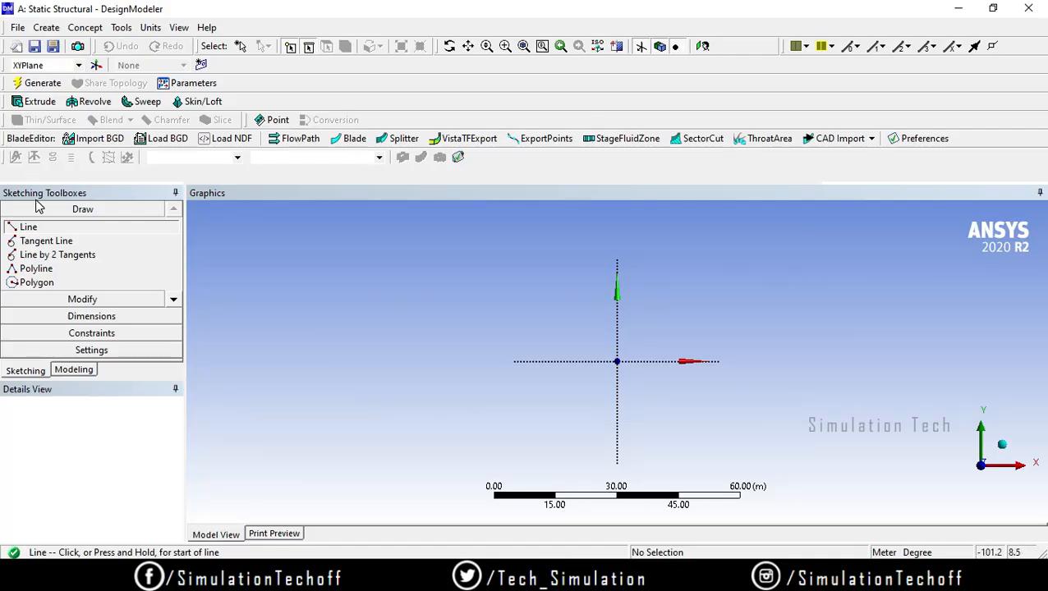
pyautogui.click(384, 320)
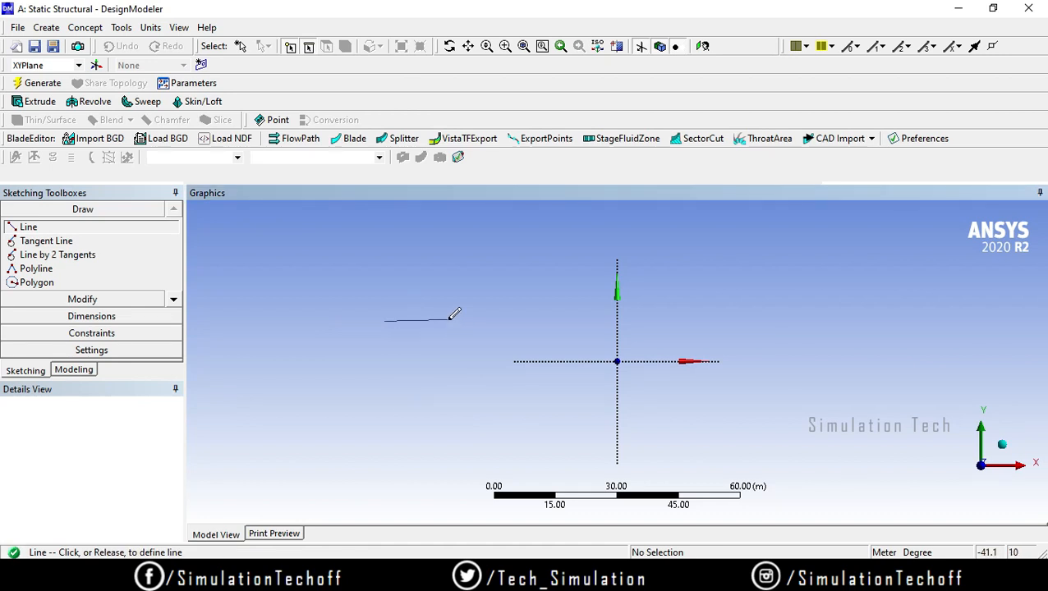
pyautogui.click(446, 321)
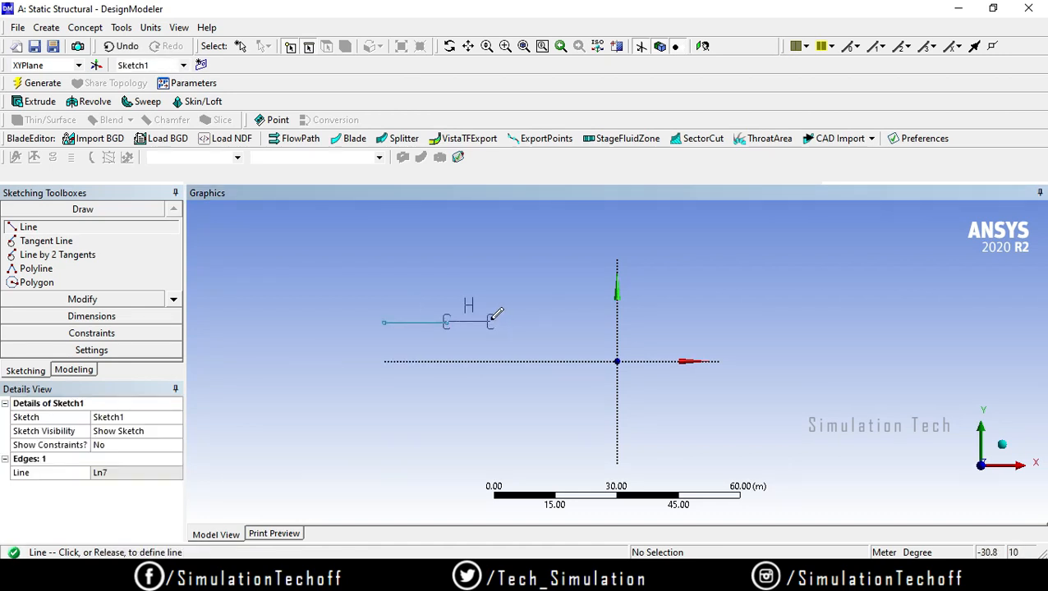
pyautogui.click(490, 322)
pyautogui.click(490, 322)
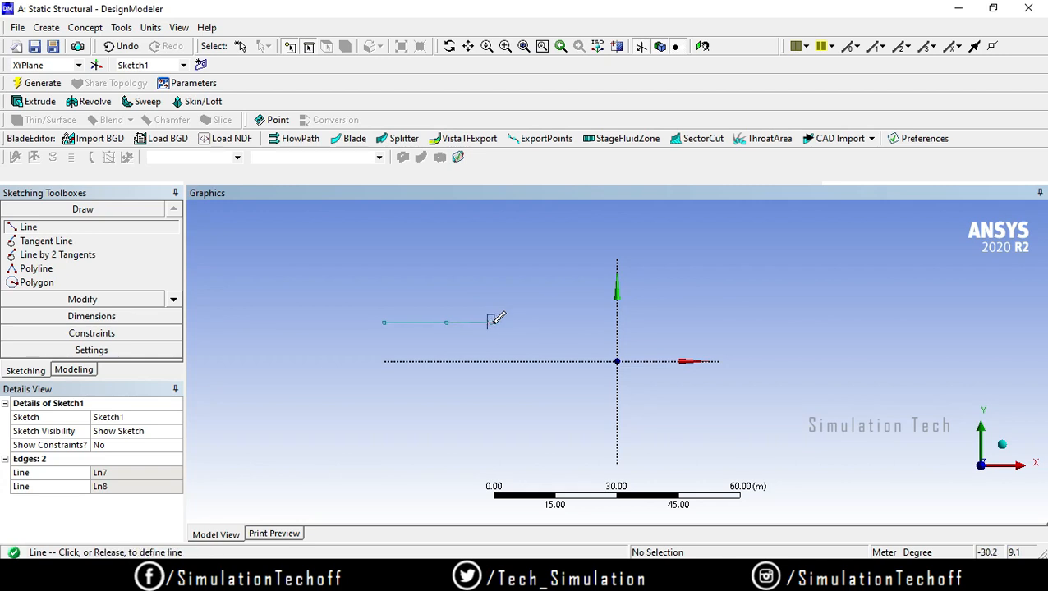
pyautogui.click(549, 322)
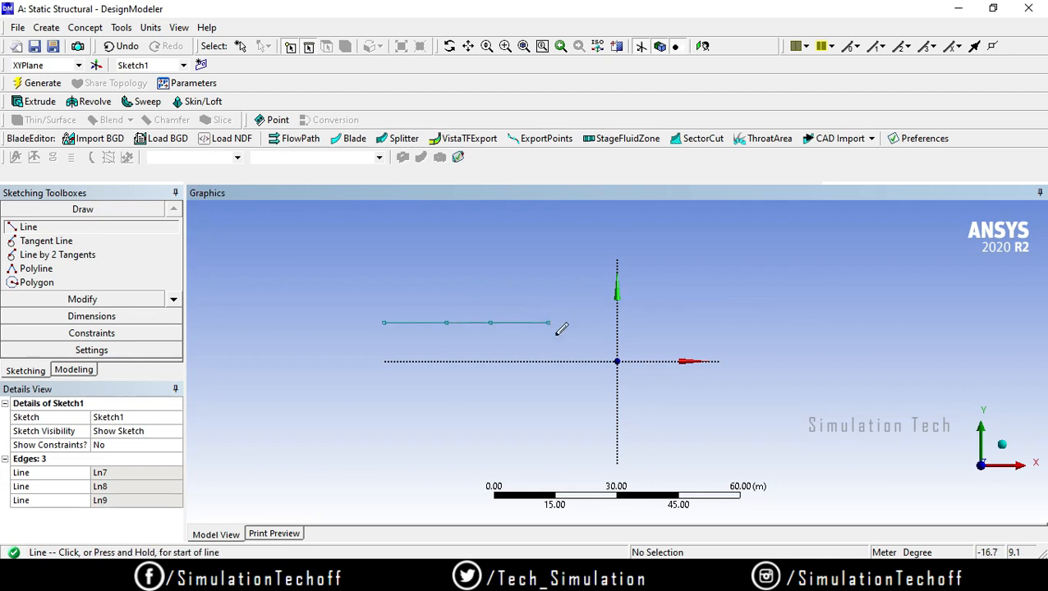
# Step: Dimension the first line horizontally below it and set its length to 2 m
pyautogui.click(98, 316)
pyautogui.click(437, 323)
pyautogui.click(416, 338)
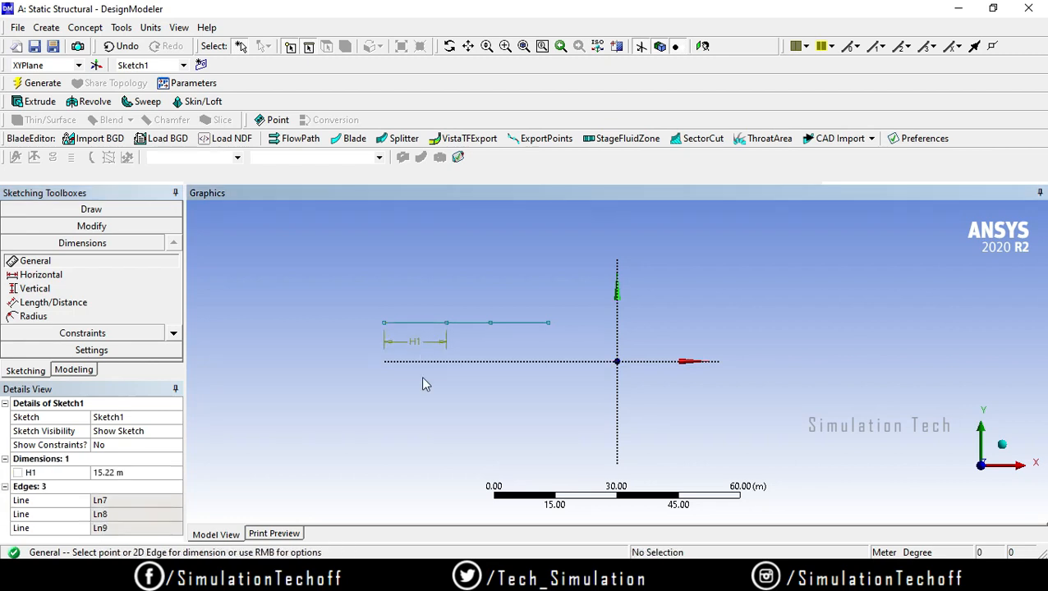
pyautogui.click(123, 473)
pyautogui.write('2')
pyautogui.press('Return')
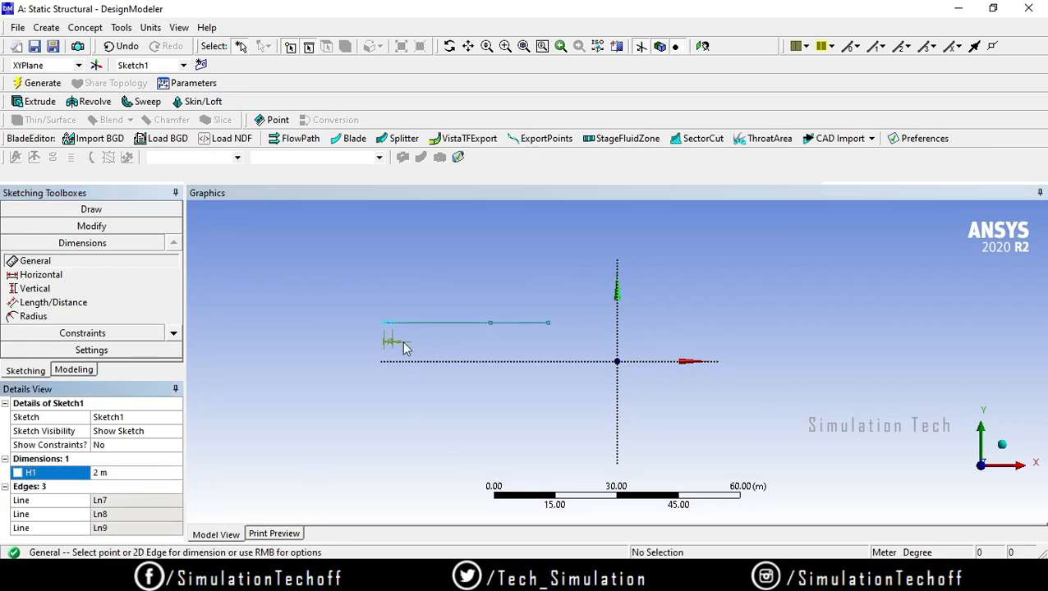
# Step: Delete the horizontal dimension H1 from the sketch
pyautogui.rightClick(71, 479)
pyautogui.press('Escape')
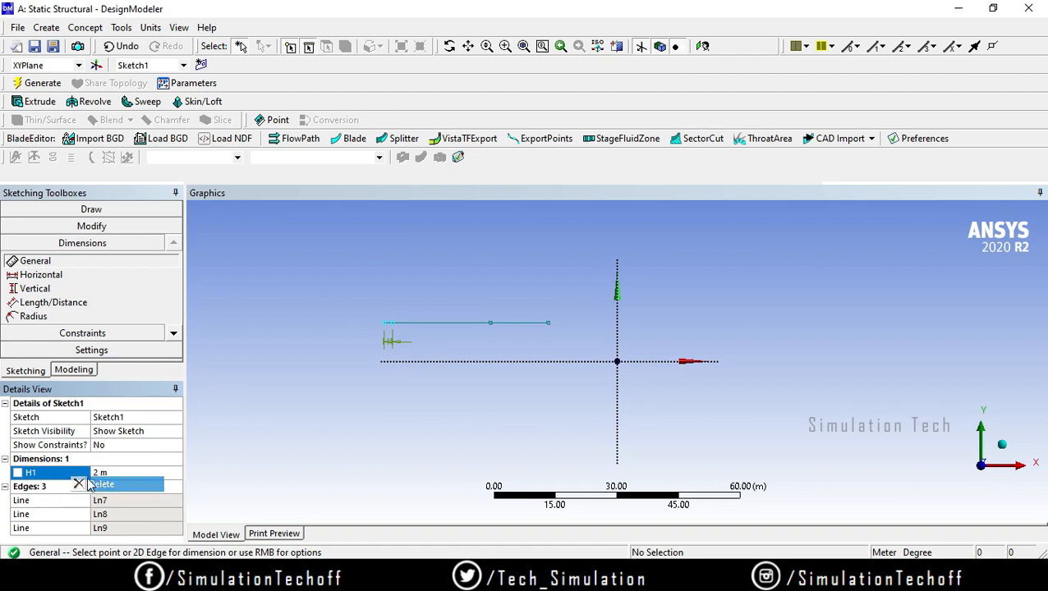
pyautogui.rightClick(74, 473)
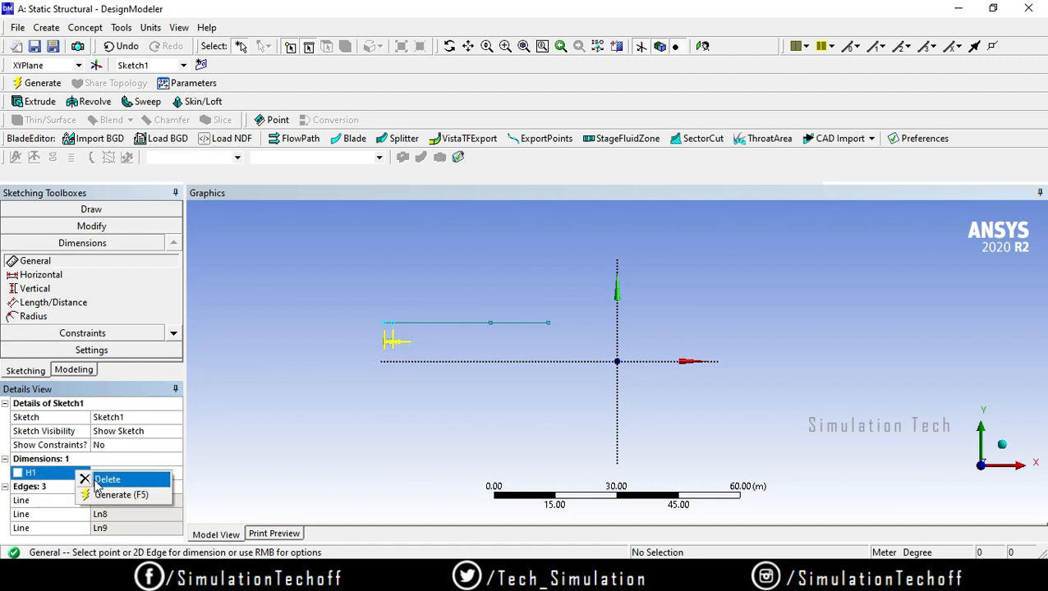
pyautogui.click(99, 480)
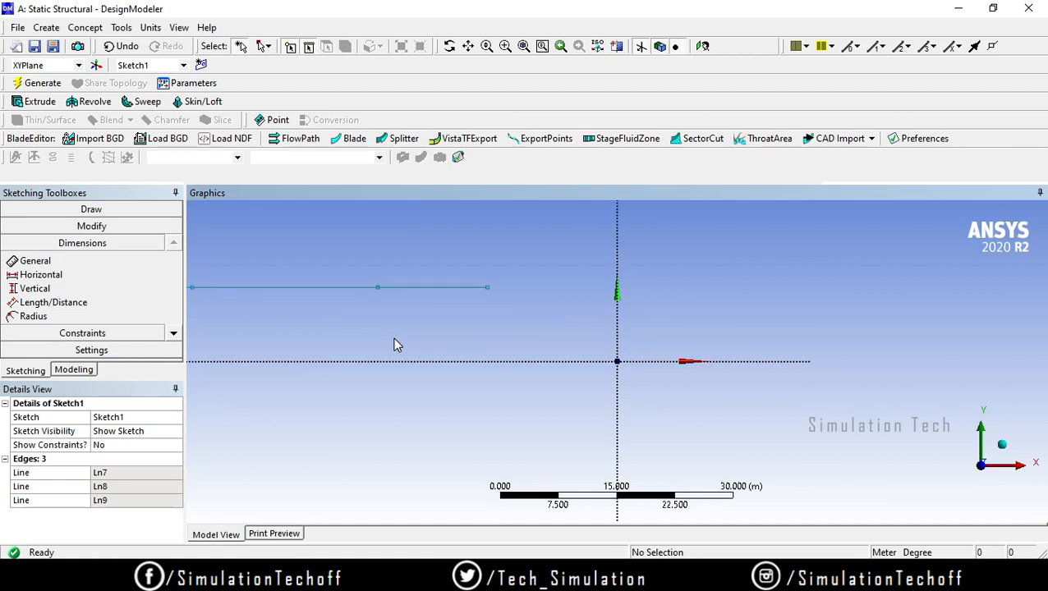
# Step: Dimension the shortened first line again with a General dimension placed below it
pyautogui.moveTo(227, 301); pyautogui.dragTo(450, 326, button='middle')
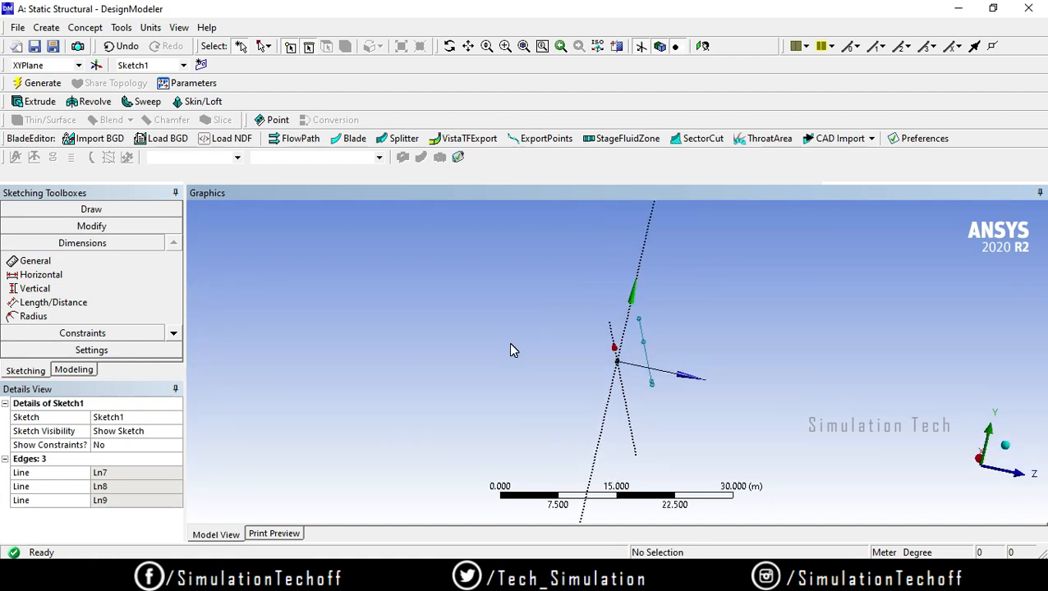
pyautogui.click(1028, 471)
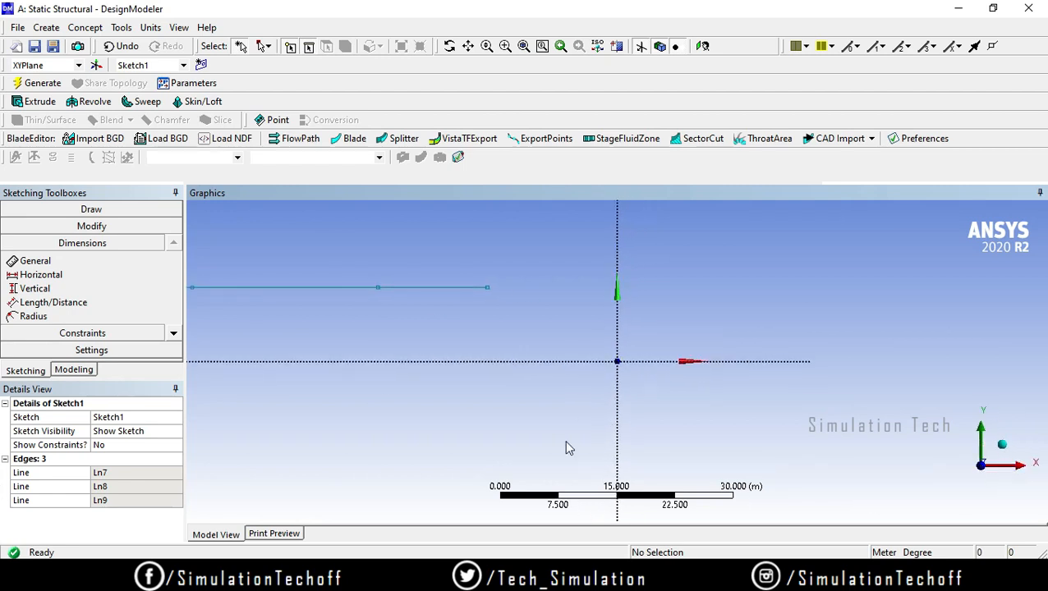
pyautogui.keyDown('ctrl'); pyautogui.moveTo(478, 311); pyautogui.dragTo(721, 382, button='middle'); pyautogui.keyUp('ctrl')
pyautogui.scroll(7, 588, 359)
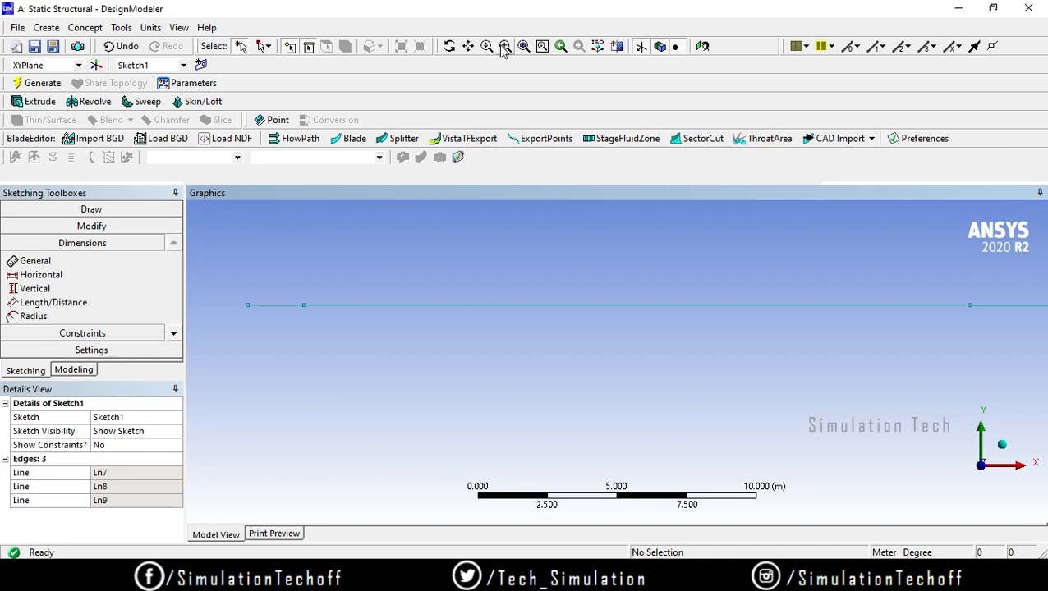
pyautogui.click(50, 262)
pyautogui.click(276, 304)
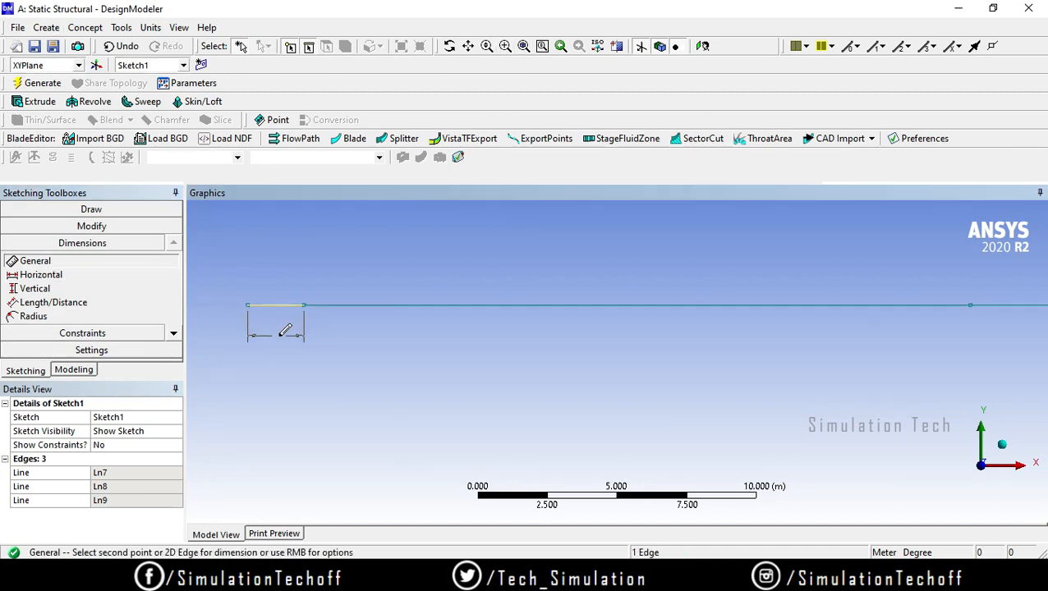
pyautogui.click(279, 336)
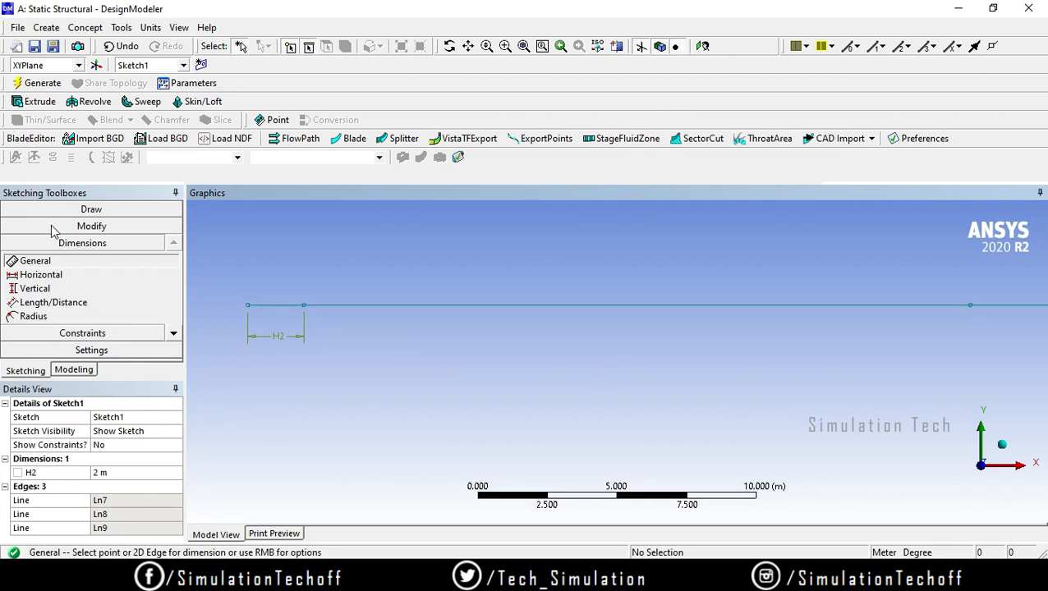
# Step: Add a General dimension below the second bottom line and set its length to 2 m
pyautogui.click(583, 307)
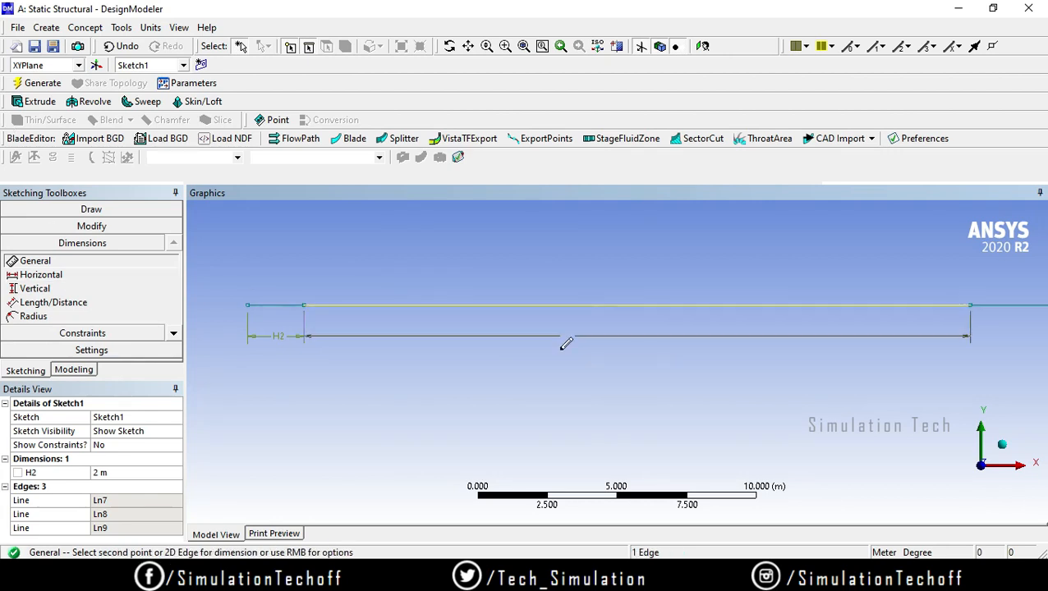
pyautogui.click(563, 344)
pyautogui.press('2')
pyautogui.keyDown('ctrl'); pyautogui.moveTo(445, 312); pyautogui.dragTo(891, 338, button='middle'); pyautogui.keyUp('ctrl')
pyautogui.keyDown('ctrl'); pyautogui.moveTo(395, 330); pyautogui.dragTo(912, 329, button='middle'); pyautogui.keyUp('ctrl')
pyautogui.scroll(3, 354, 374)
pyautogui.scroll(-8, 360, 376)
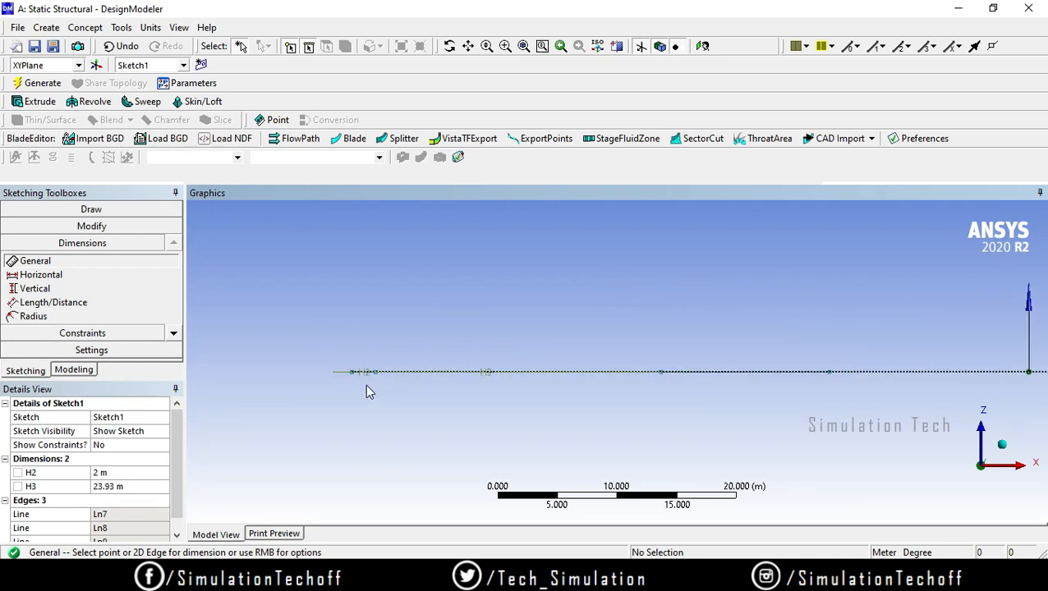
pyautogui.scroll(5, 428, 379)
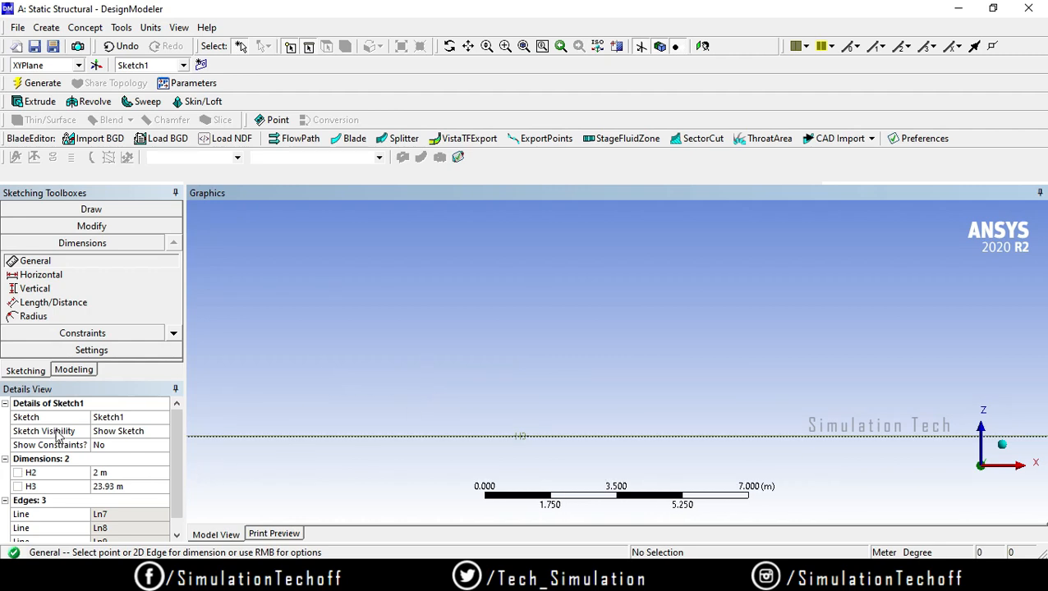
pyautogui.click(115, 486)
pyautogui.write('2')
pyautogui.press('Return')
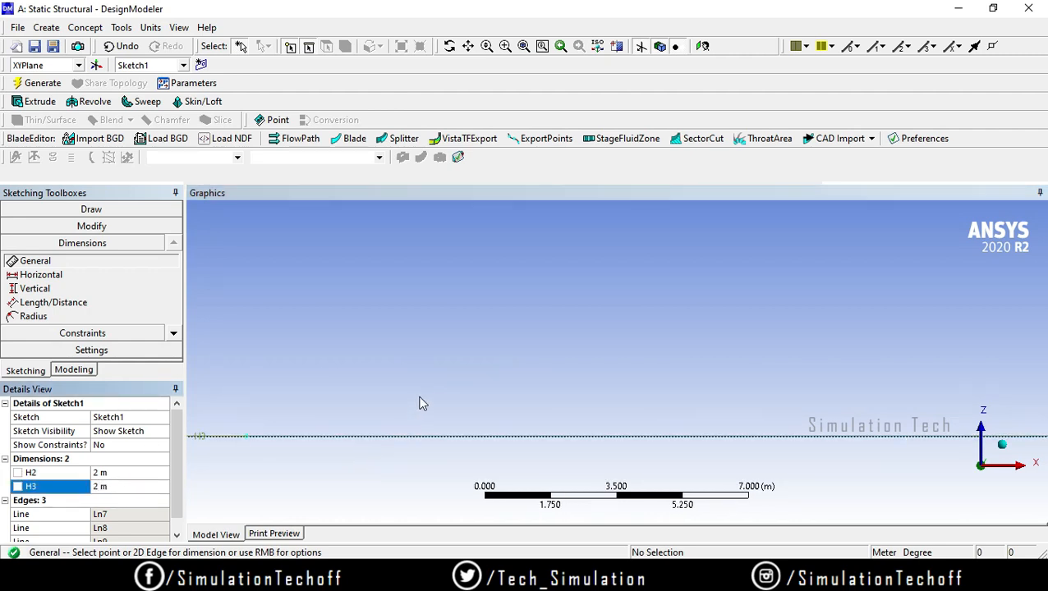
# Step: Add a General dimension below the third bottom line and set its length to 2 m
pyautogui.click(702, 46)
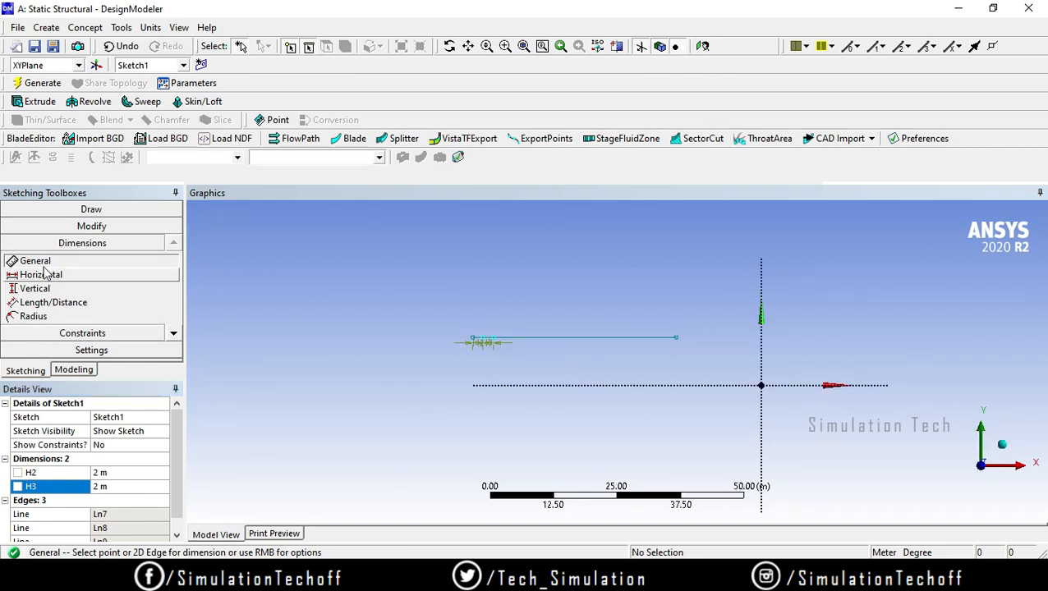
pyautogui.click(588, 337)
pyautogui.click(579, 365)
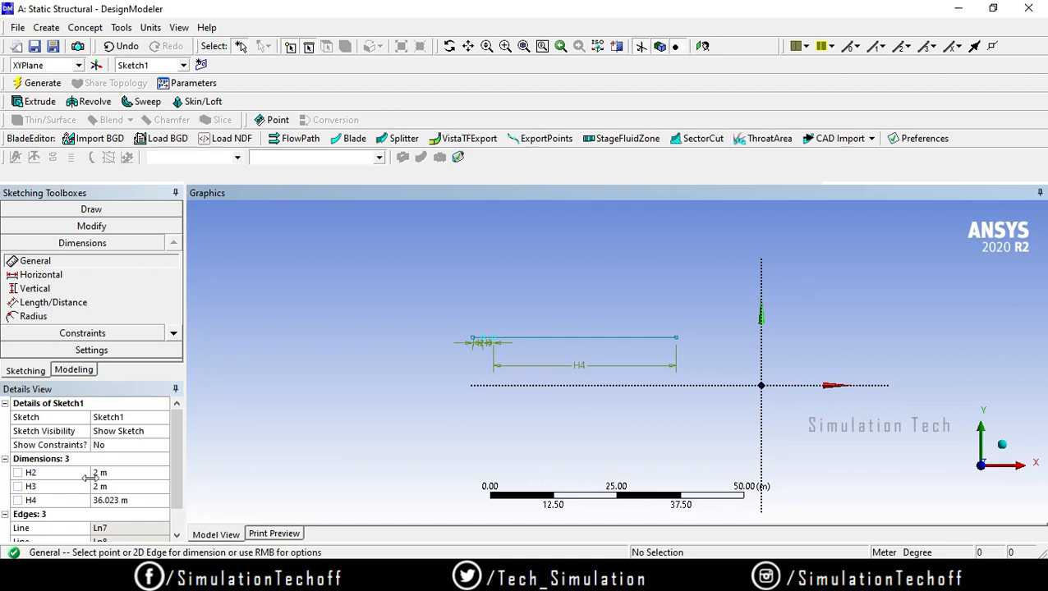
pyautogui.click(107, 500)
pyautogui.write('2.3')
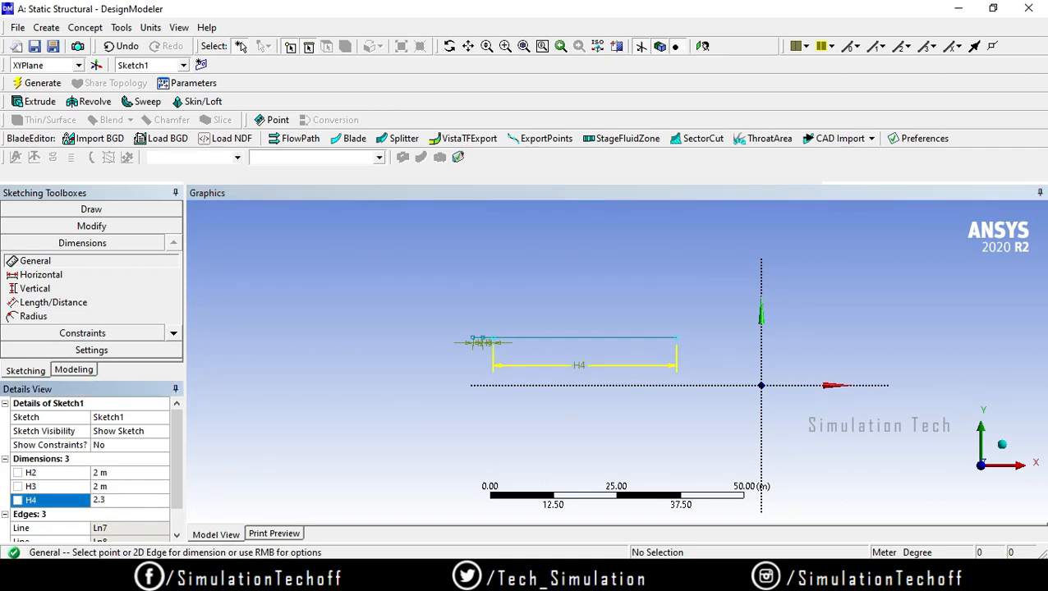
pyautogui.press('Return')
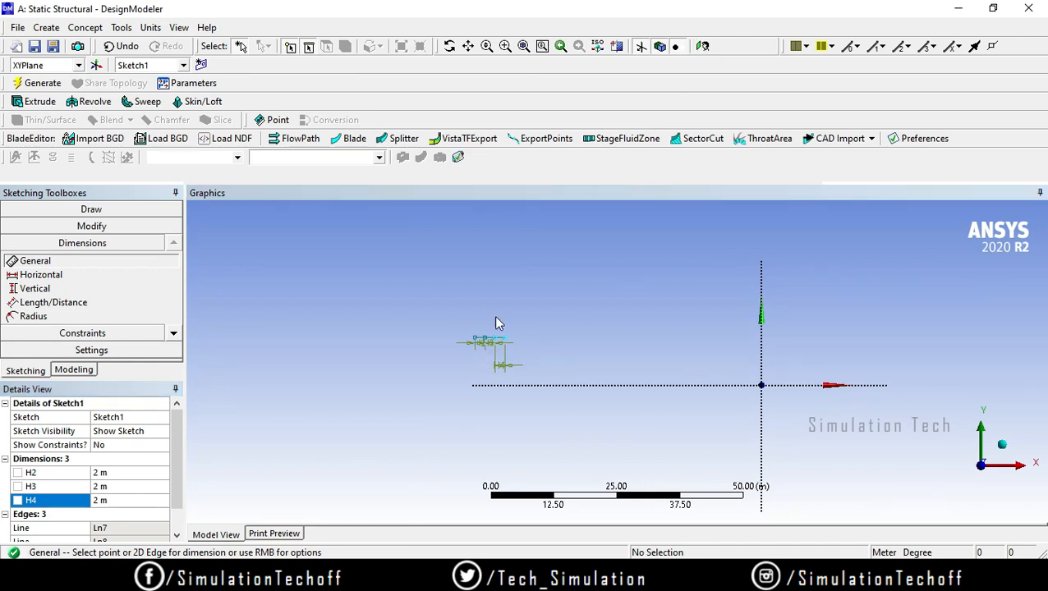
# Step: Draw two inclined lines from the ends of the first bottom line, meeting at an apex above it to form a triangle
pyautogui.scroll(6, 495, 380)
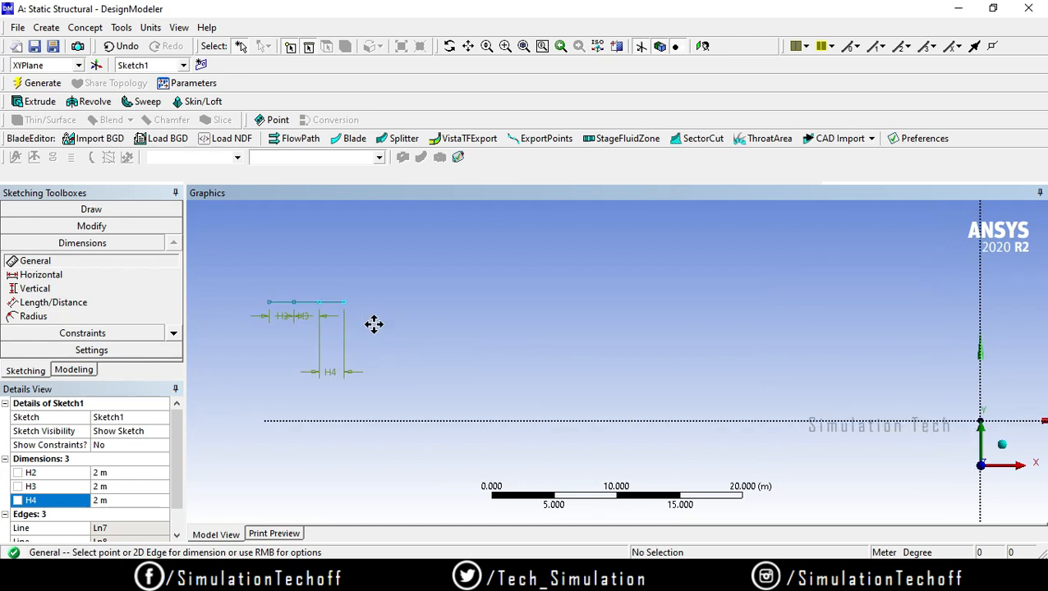
pyautogui.keyDown('ctrl'); pyautogui.moveTo(560, 335); pyautogui.dragTo(680, 495, button='middle'); pyautogui.keyUp('ctrl')
pyautogui.scroll(6, 626, 425)
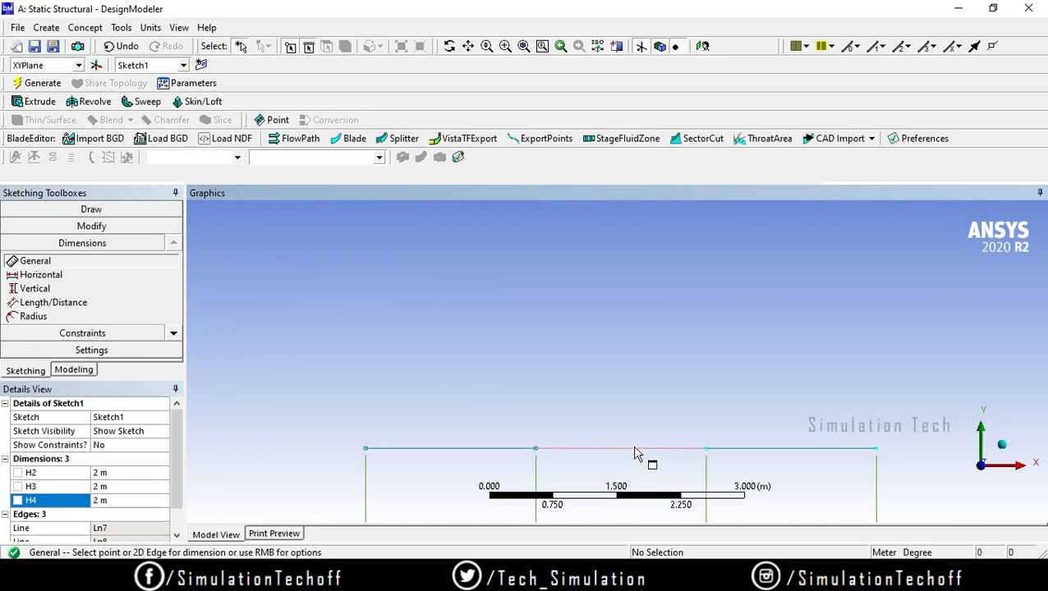
pyautogui.click(83, 212)
pyautogui.click(28, 226)
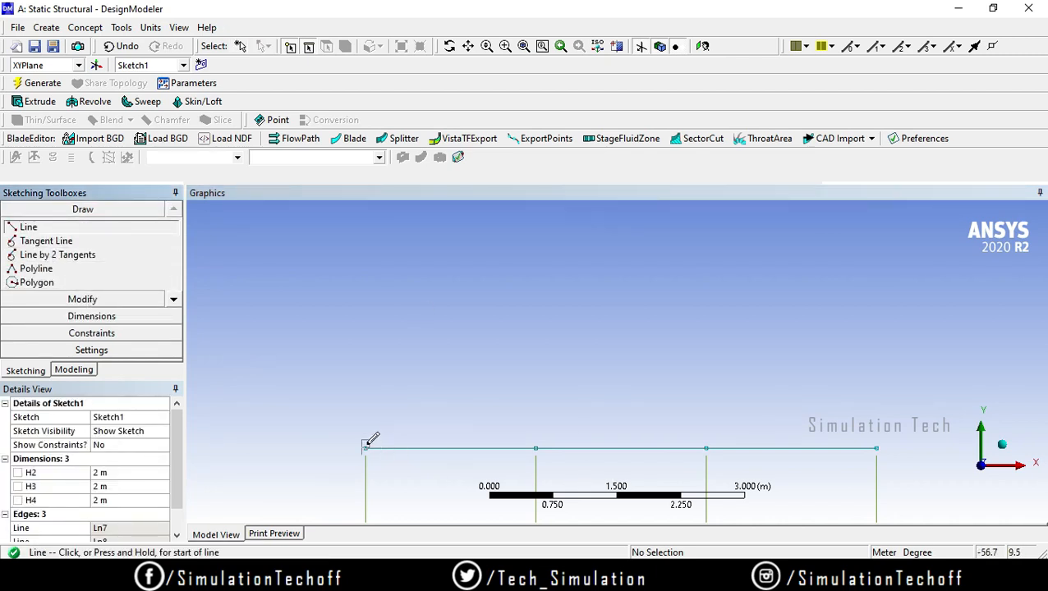
pyautogui.click(365, 447)
pyautogui.click(449, 299)
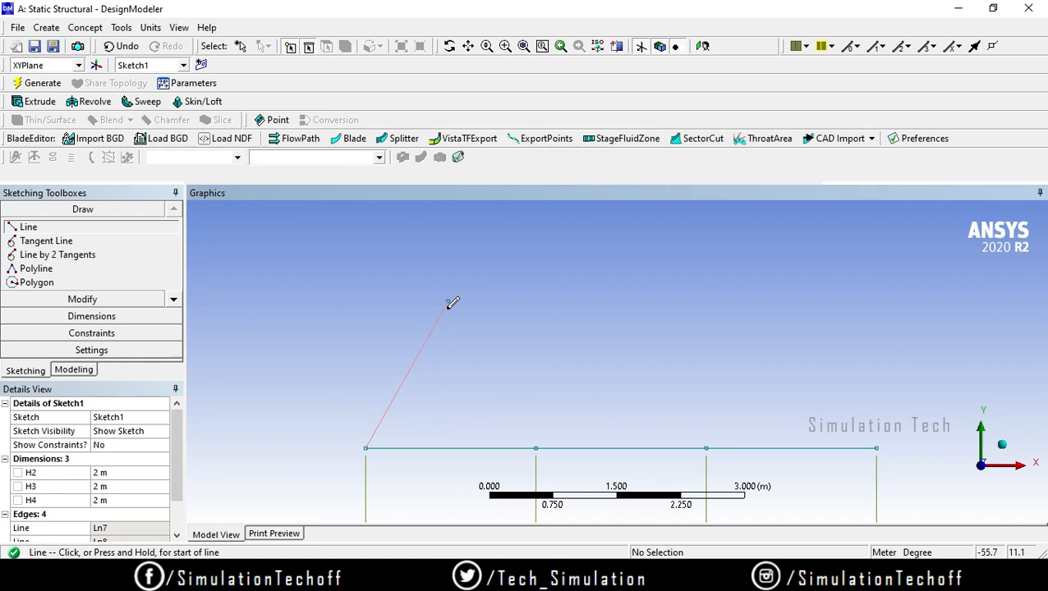
pyautogui.click(448, 298)
pyautogui.click(535, 447)
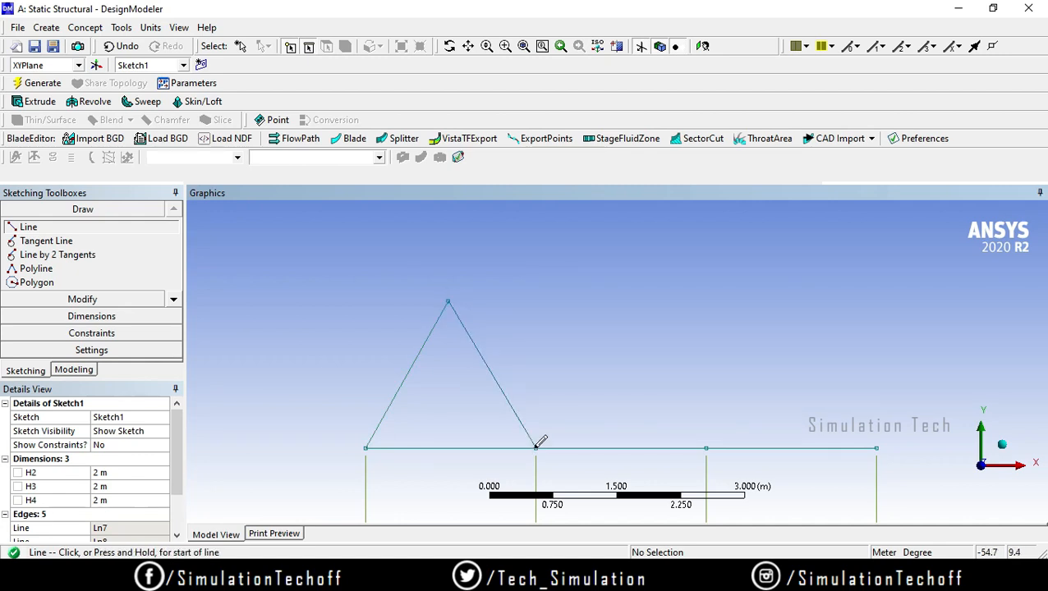
pyautogui.press('Escape')
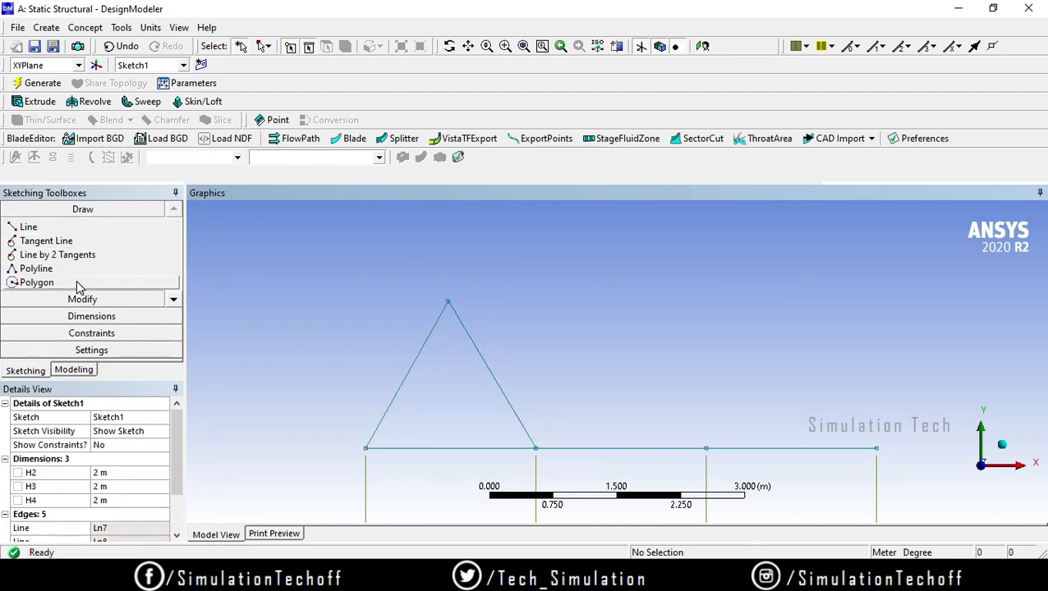
# Step: Dimension the triangle's left inclined line with a General dimension and set its length to 2.5 m
pyautogui.click(74, 316)
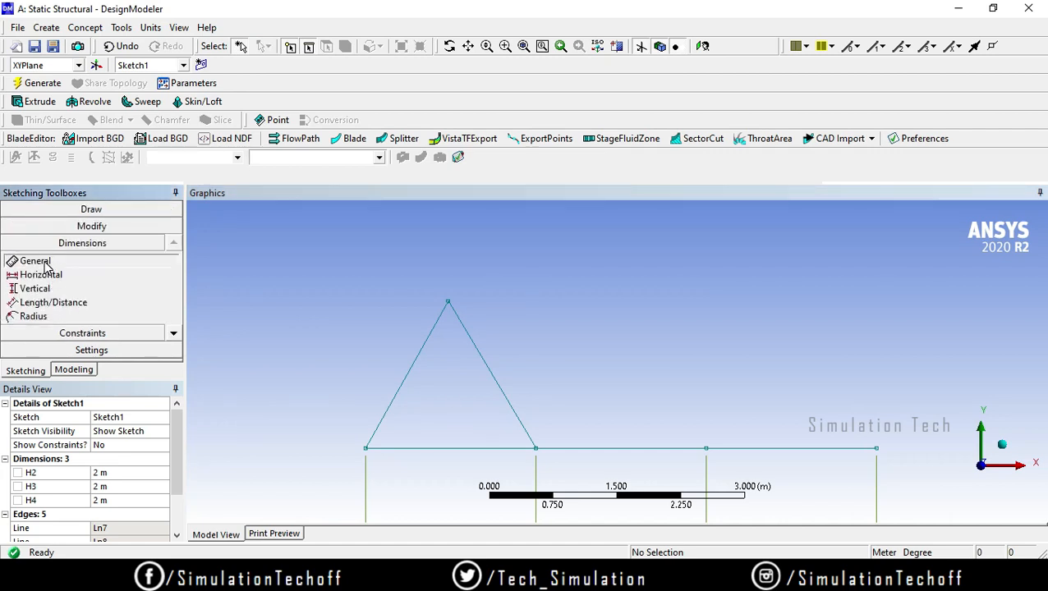
pyautogui.click(402, 381)
pyautogui.click(347, 324)
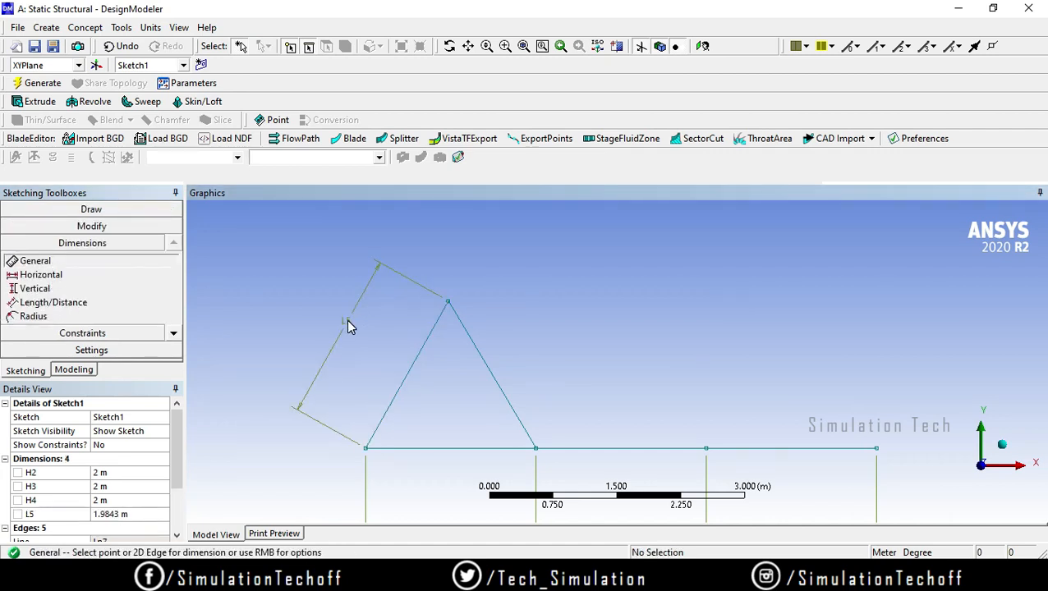
pyautogui.press('5')
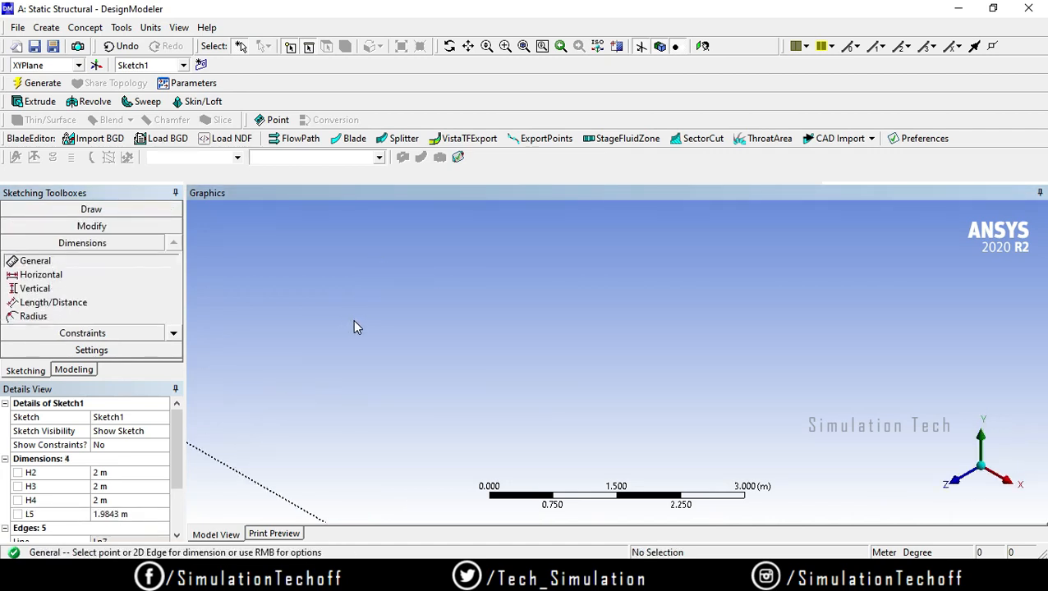
pyautogui.click(955, 482)
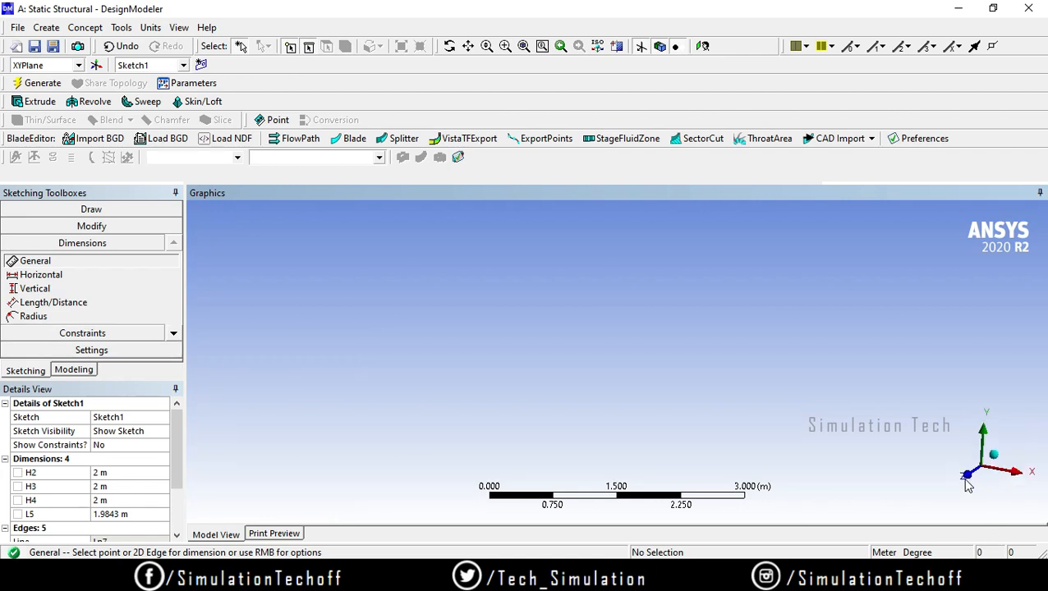
pyautogui.click(705, 47)
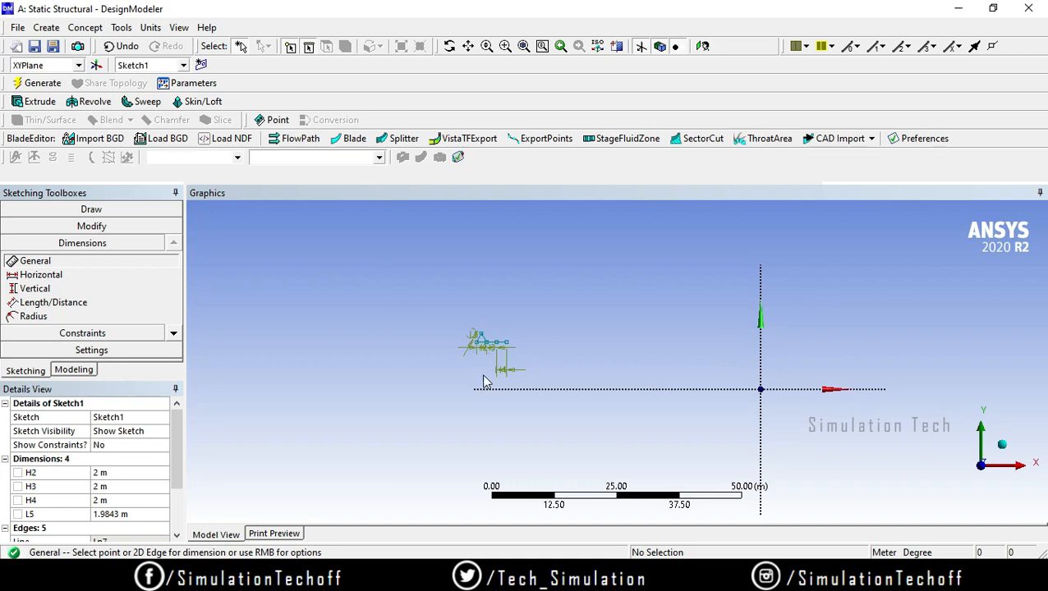
pyautogui.scroll(3, 485, 382)
pyautogui.keyDown('ctrl'); pyautogui.moveTo(288, 338); pyautogui.dragTo(451, 338, button='middle'); pyautogui.keyUp('ctrl')
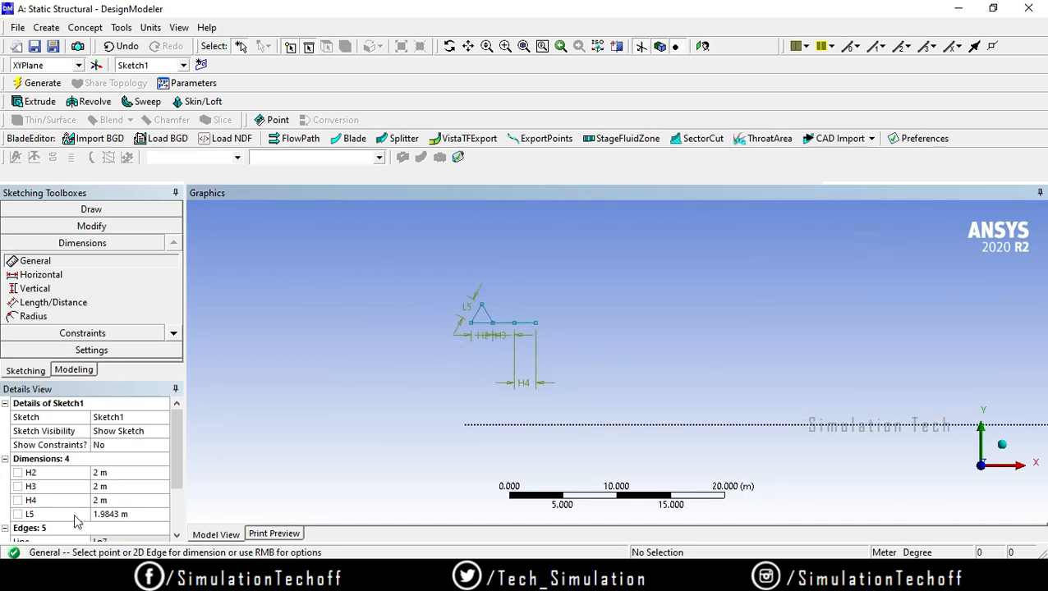
pyautogui.click(123, 515)
pyautogui.write('2.5')
pyautogui.press('Return')
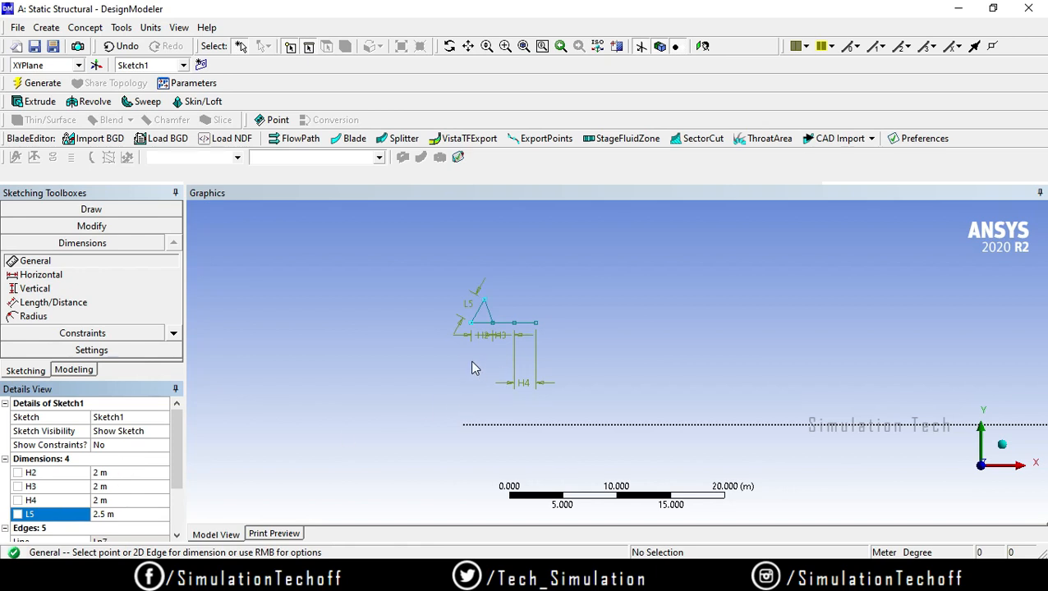
# Step: Apply an Equal Length constraint between the triangle's left and right inclined lines
pyautogui.moveTo(448, 366)
pyautogui.keyDown('ctrl'); pyautogui.mouseDown(button='middle')
pyautogui.moveTo(487, 355)
pyautogui.moveTo(569, 420)
pyautogui.moveTo(431, 378)
pyautogui.moveTo(753, 367)
pyautogui.moveTo(474, 404)
pyautogui.moveTo(644, 389)
pyautogui.mouseUp(button='middle'); pyautogui.keyUp('ctrl')
pyautogui.scroll(6, 525, 389)
pyautogui.scroll(3, 575, 360)
pyautogui.keyDown('ctrl'); pyautogui.moveTo(575, 359); pyautogui.dragTo(569, 447, button='middle'); pyautogui.keyUp('ctrl')
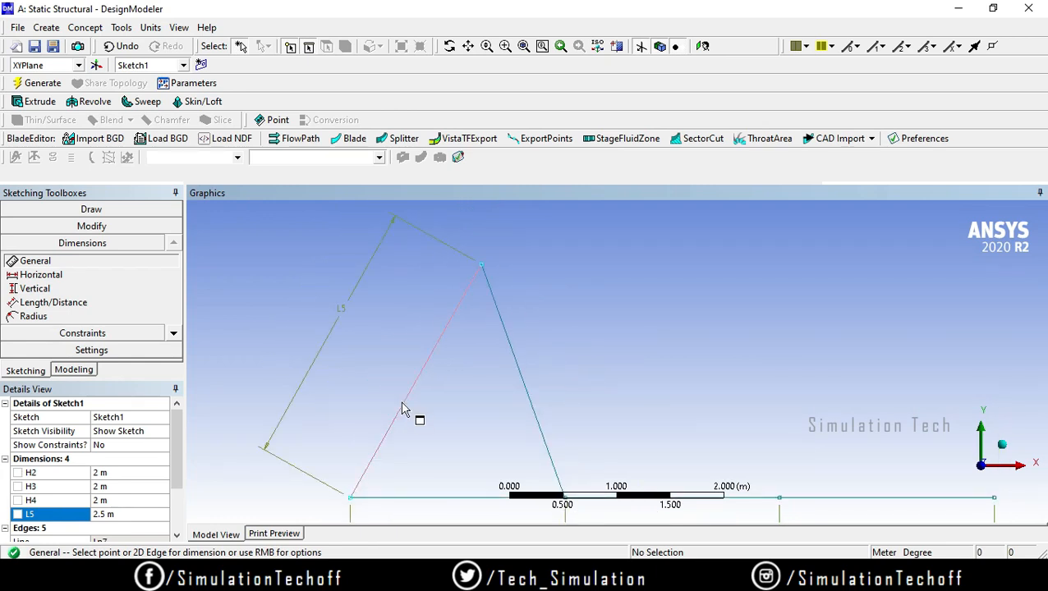
pyautogui.click(108, 333)
pyautogui.click(175, 351)
pyautogui.click(175, 352)
pyautogui.click(175, 351)
pyautogui.click(175, 351)
pyautogui.click(175, 352)
pyautogui.click(175, 351)
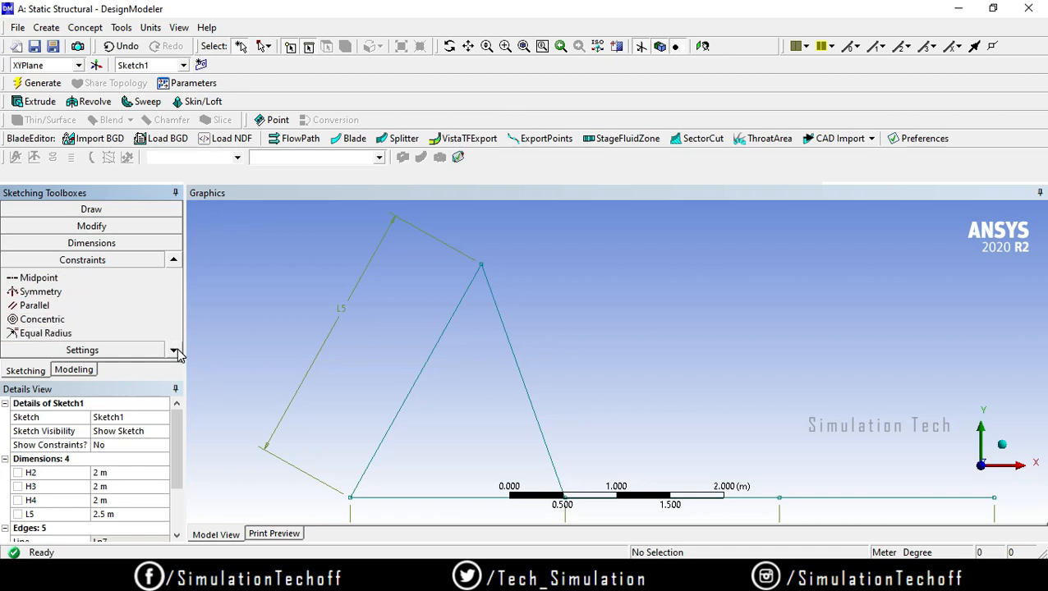
pyautogui.click(468, 47)
pyautogui.moveTo(507, 366)
pyautogui.mouseDown()
pyautogui.moveTo(694, 348)
pyautogui.moveTo(372, 341)
pyautogui.moveTo(501, 308)
pyautogui.mouseUp()
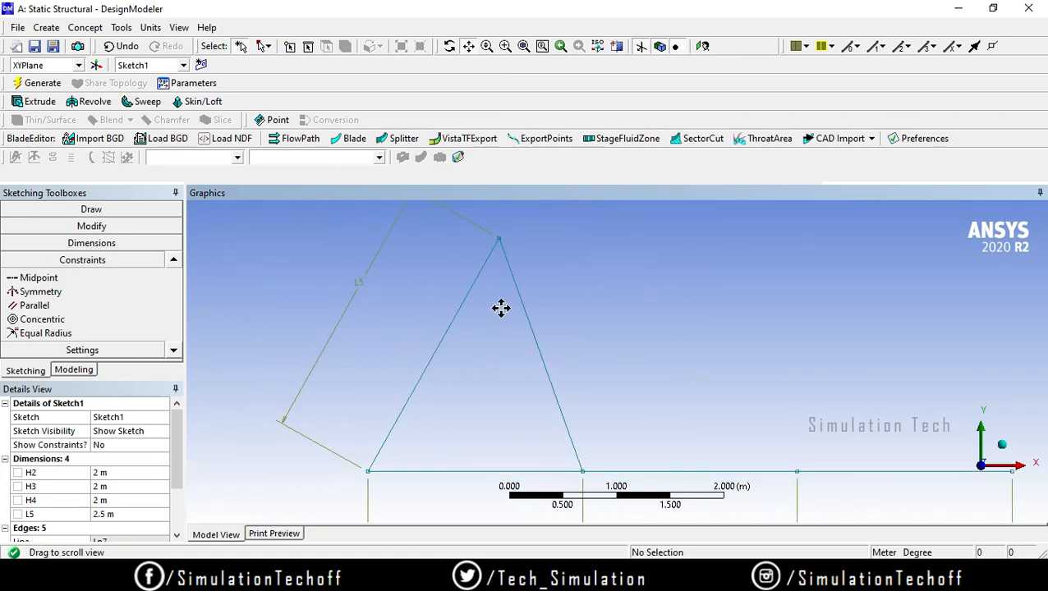
pyautogui.click(469, 46)
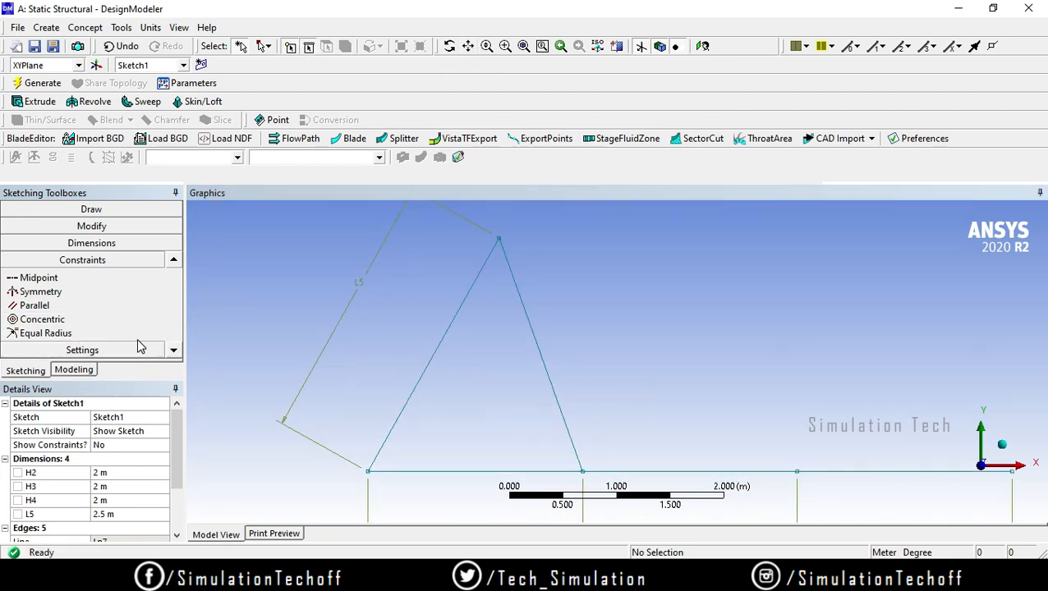
pyautogui.click(174, 350)
pyautogui.click(174, 350)
pyautogui.click(124, 318)
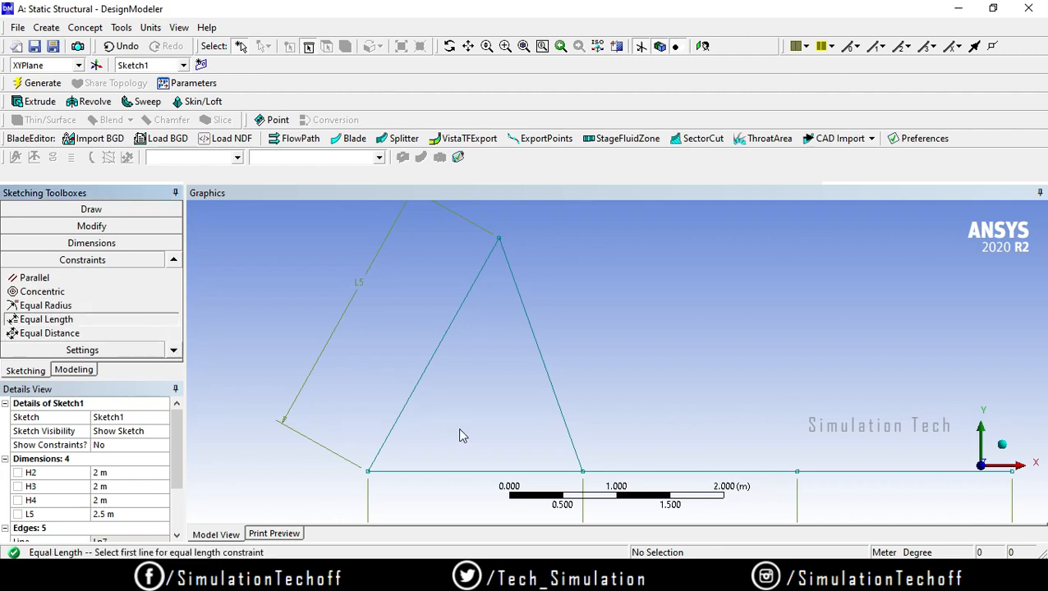
pyautogui.click(424, 382)
pyautogui.click(549, 377)
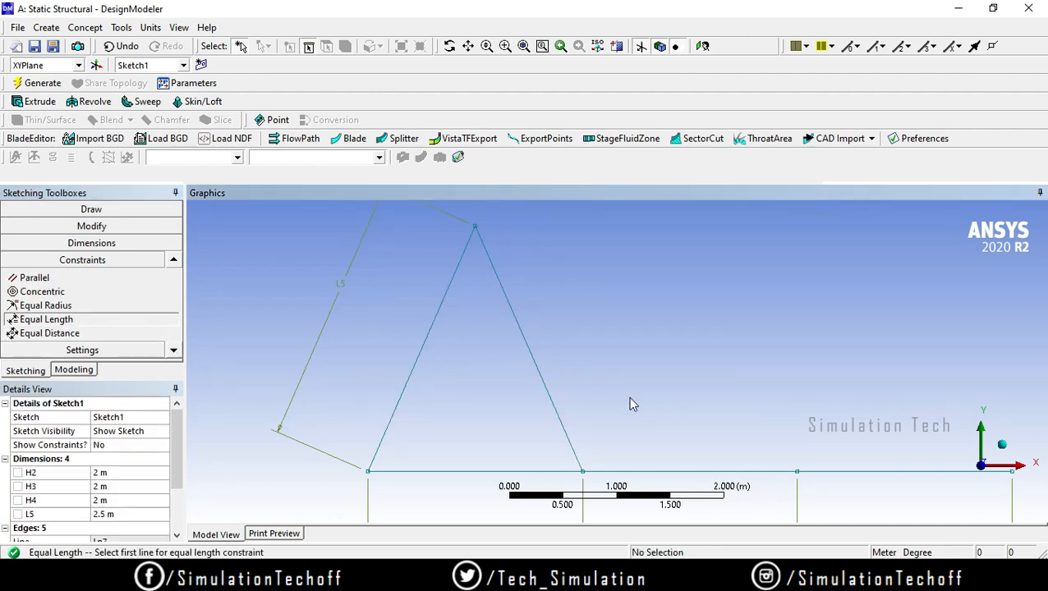
# Step: Copy both inclined lines with the triangle's lower left corner as paste handle and paste them at the start of the second bottom line
pyautogui.moveTo(693, 413)
pyautogui.keyDown('ctrl'); pyautogui.mouseDown(button='middle')
pyautogui.moveTo(624, 350)
pyautogui.moveTo(627, 361)
pyautogui.moveTo(592, 367)
pyautogui.mouseUp(button='middle'); pyautogui.keyUp('ctrl')
pyautogui.scroll(-3, 627, 362)
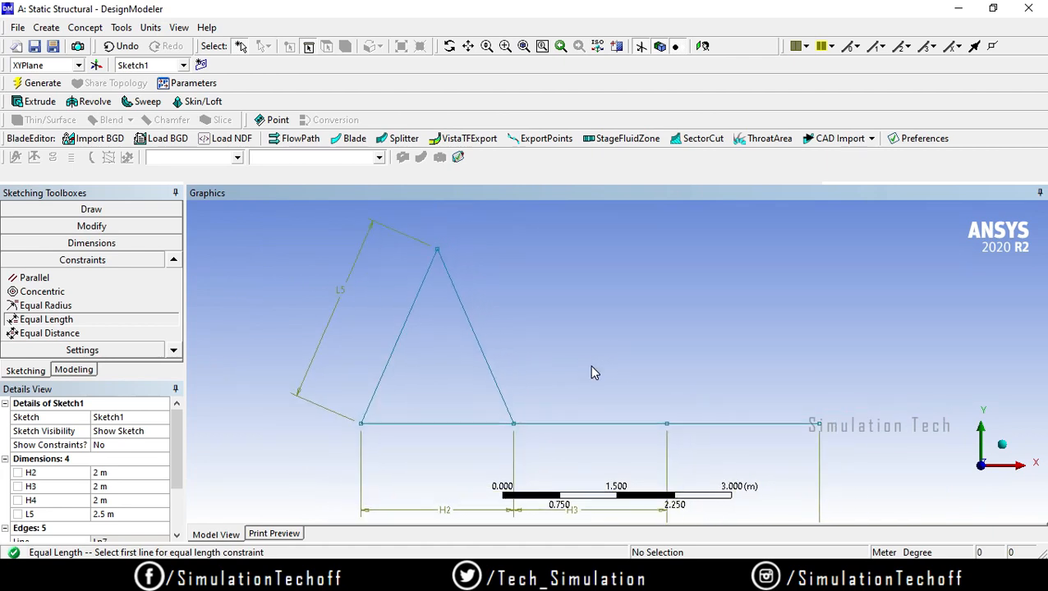
pyautogui.click(113, 230)
pyautogui.click(174, 317)
pyautogui.click(174, 319)
pyautogui.click(175, 318)
pyautogui.click(174, 320)
pyautogui.click(174, 319)
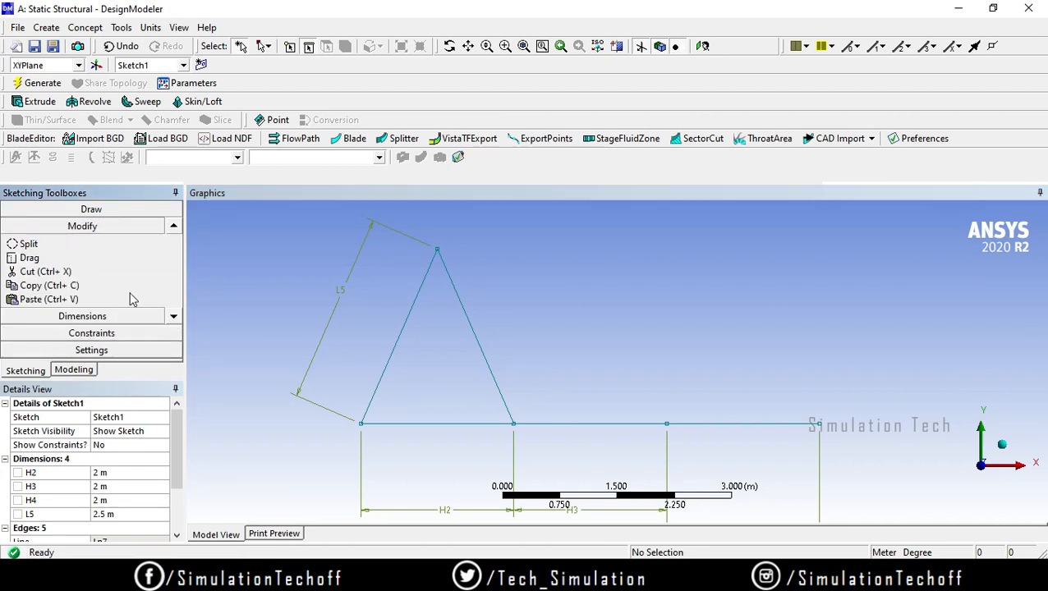
pyautogui.click(122, 288)
pyautogui.click(400, 355)
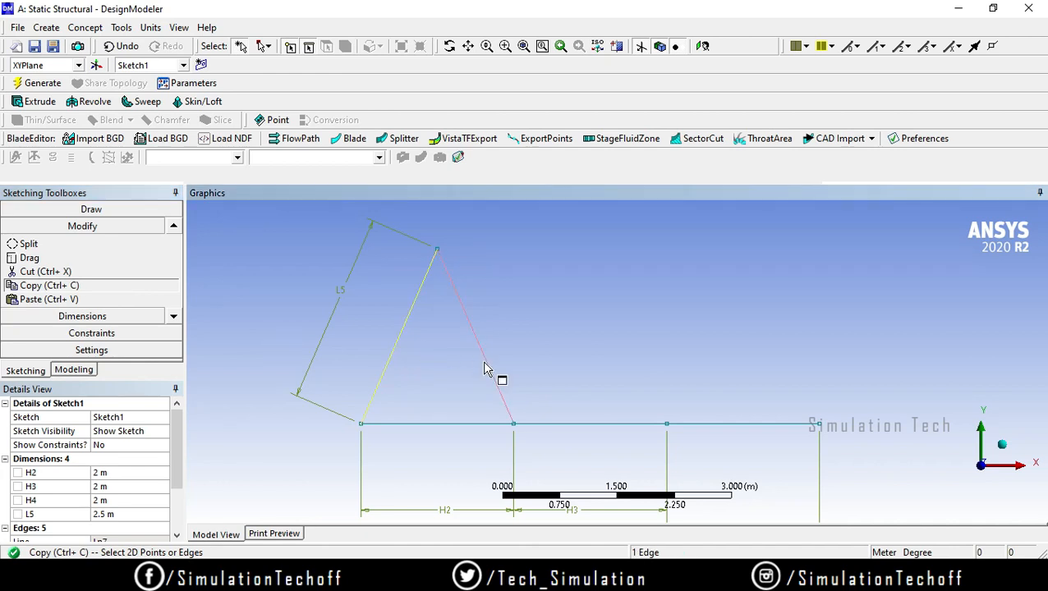
pyautogui.keyDown('ctrl'); pyautogui.click(490, 369); pyautogui.keyUp('ctrl')
pyautogui.rightClick(583, 308)
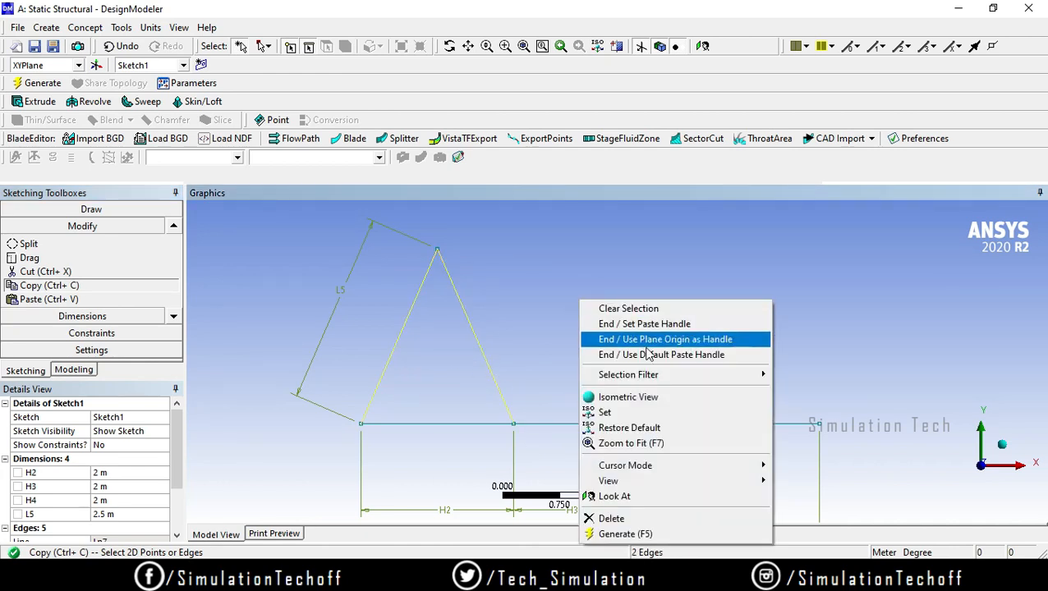
pyautogui.click(645, 323)
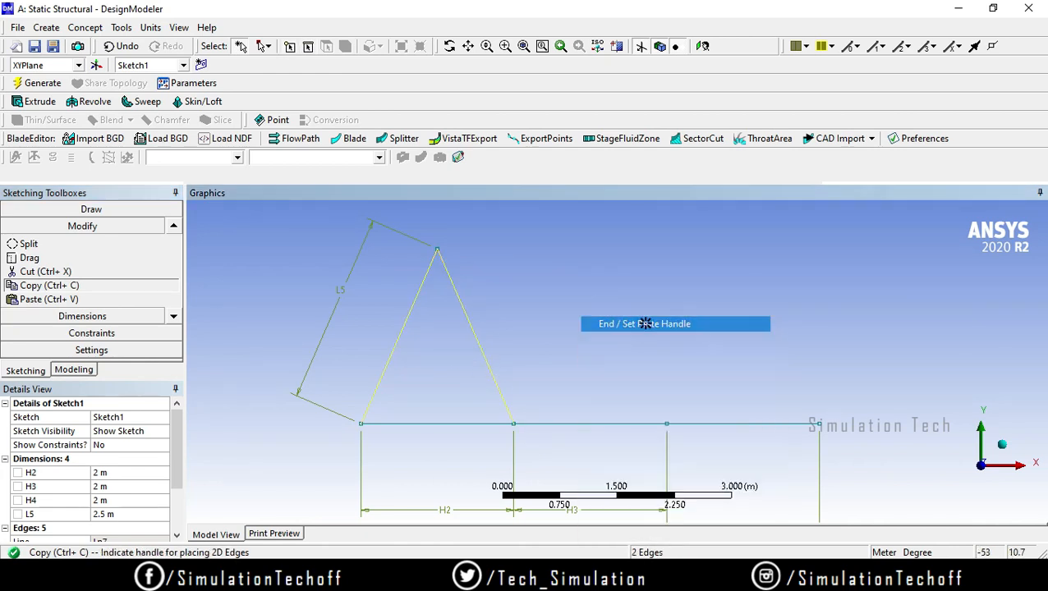
pyautogui.click(359, 423)
pyautogui.click(514, 423)
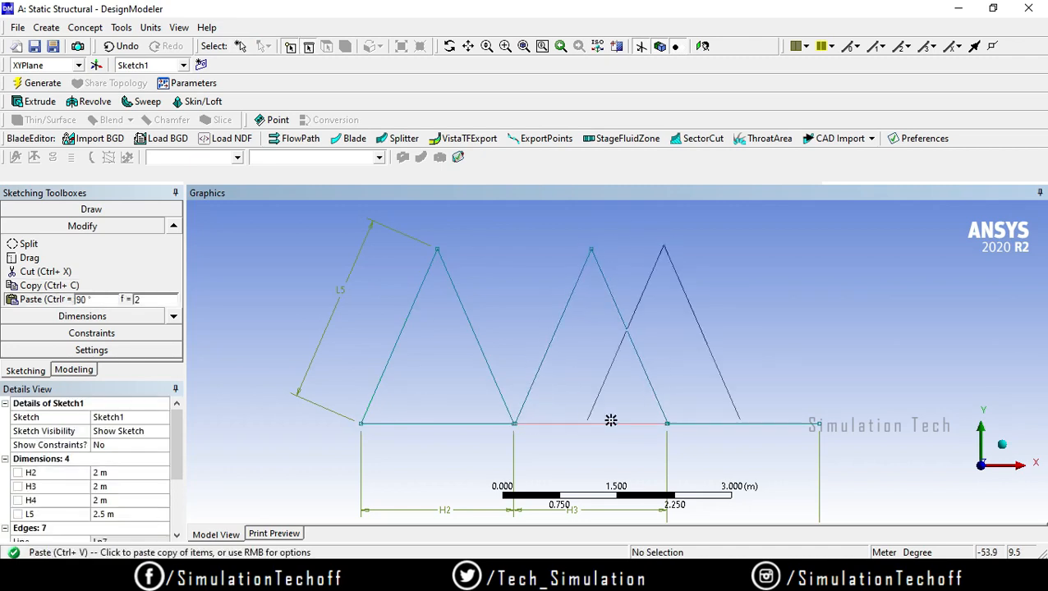
# Step: Paste another copy of the inclined lines at the start of the third bottom line, and undo that paste
pyautogui.click(668, 423)
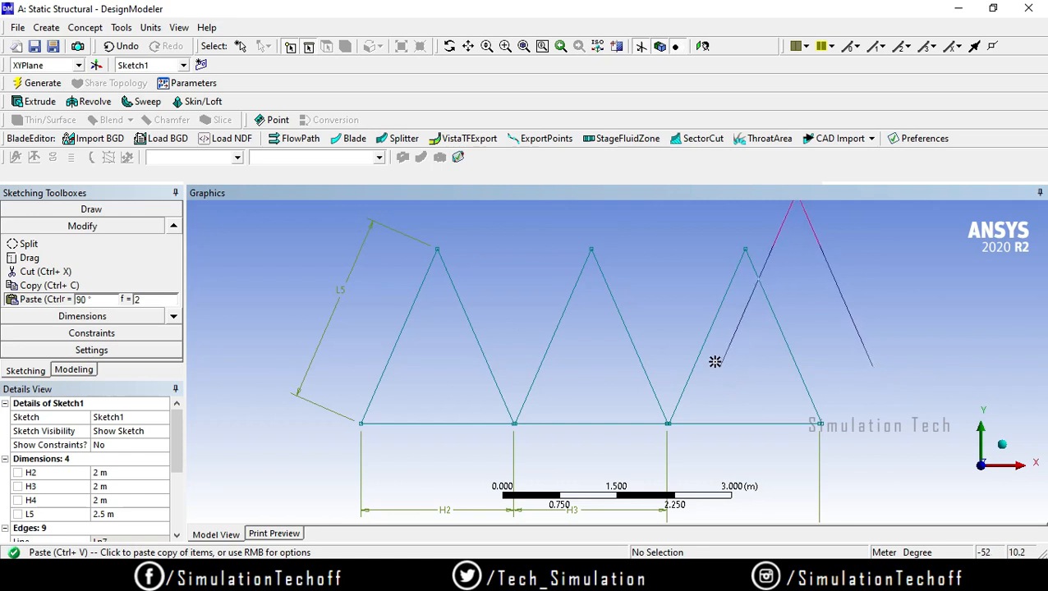
pyautogui.click(122, 46)
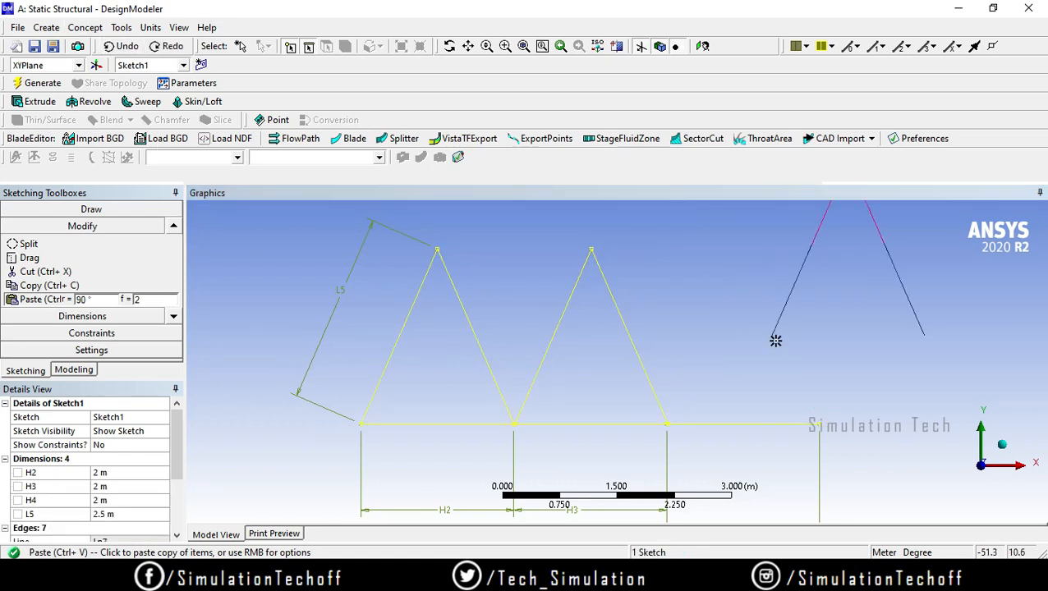
# Step: Paste a copy of the two inclined lines at the start of the third bottom line and end the paste
pyautogui.click(668, 424)
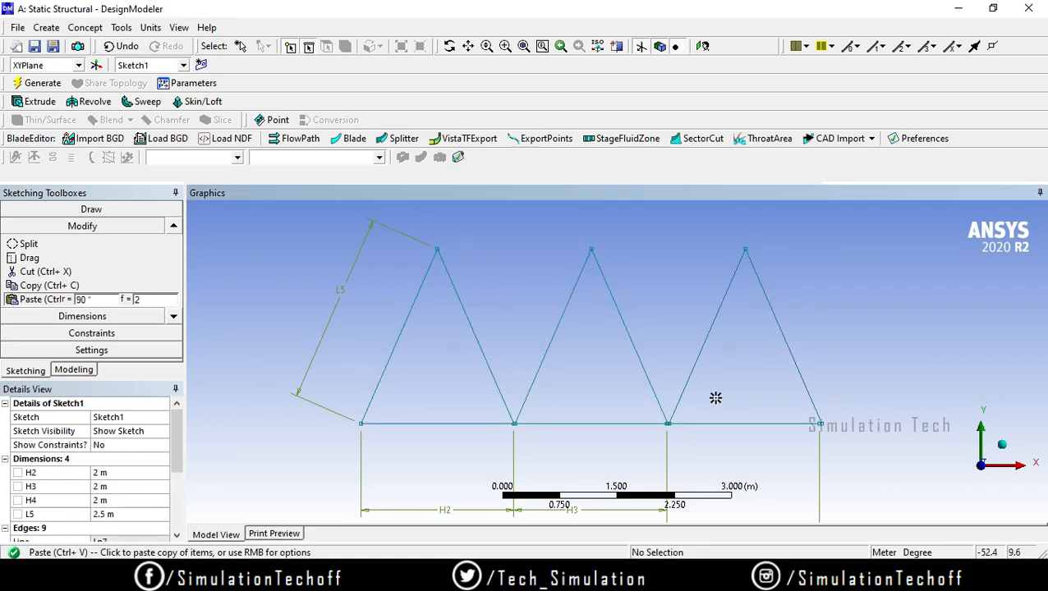
pyautogui.click(109, 48)
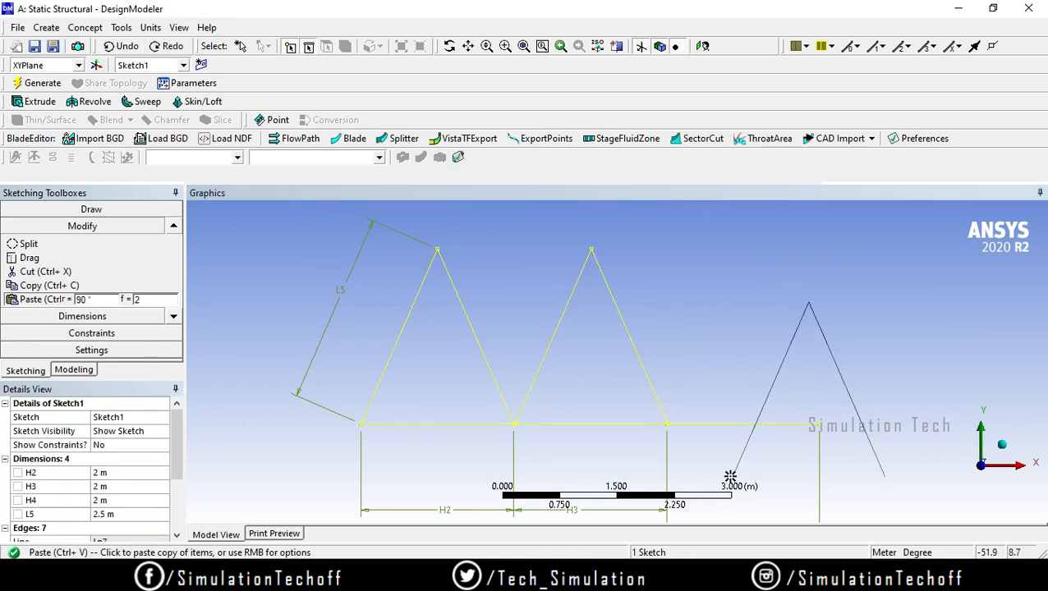
pyautogui.click(667, 424)
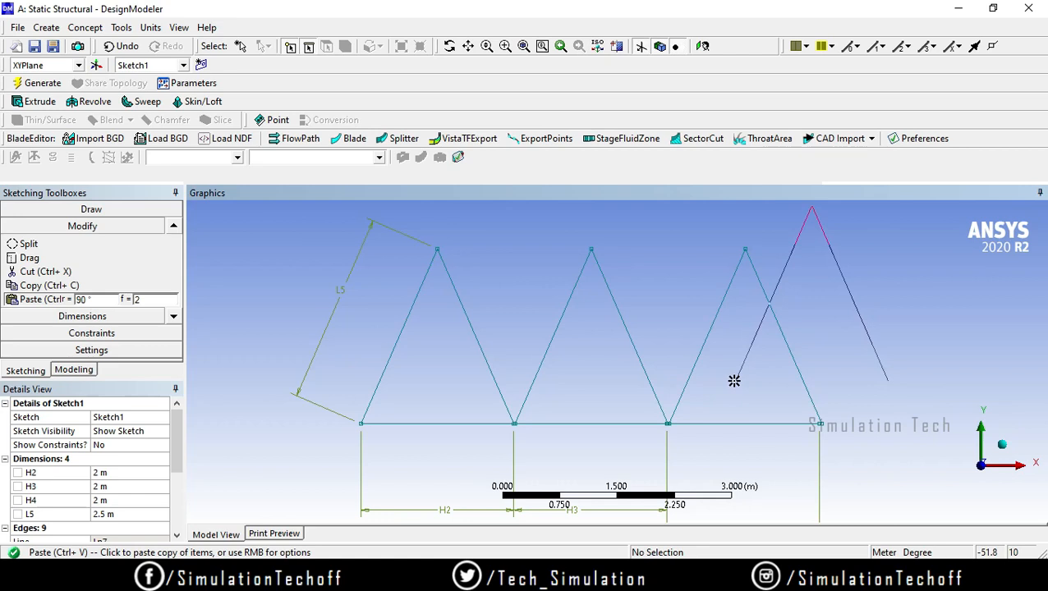
pyautogui.press('Escape')
# Step: Apply a Coincident constraint to the lower ends of the two inclined lines meeting between the second and third bottom lines
pyautogui.scroll(5, 686, 428)
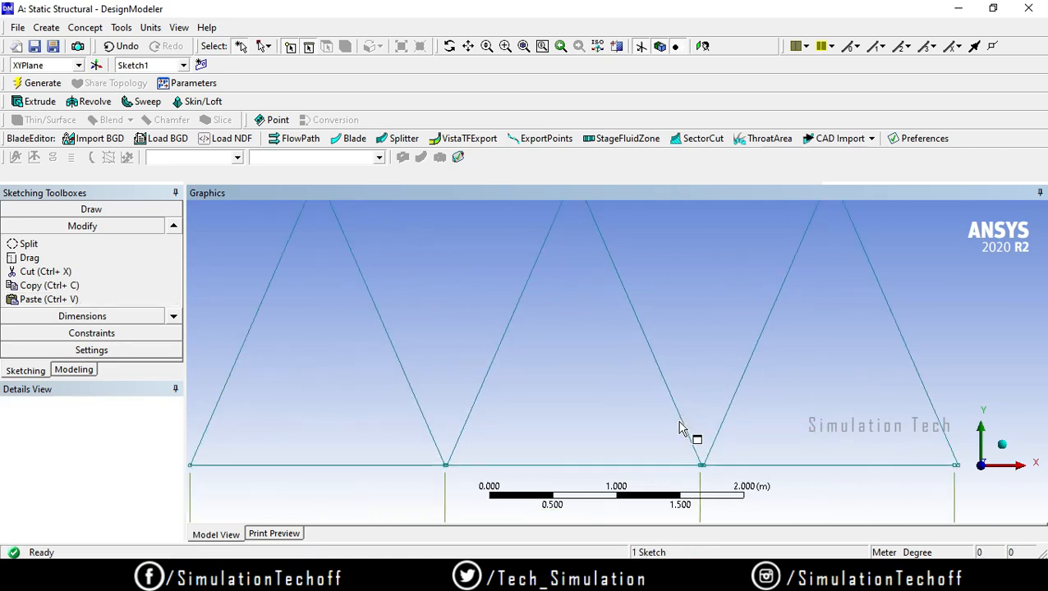
pyautogui.keyDown('ctrl'); pyautogui.moveTo(552, 422); pyautogui.dragTo(552, 301, button='middle'); pyautogui.keyUp('ctrl')
pyautogui.scroll(4, 764, 392)
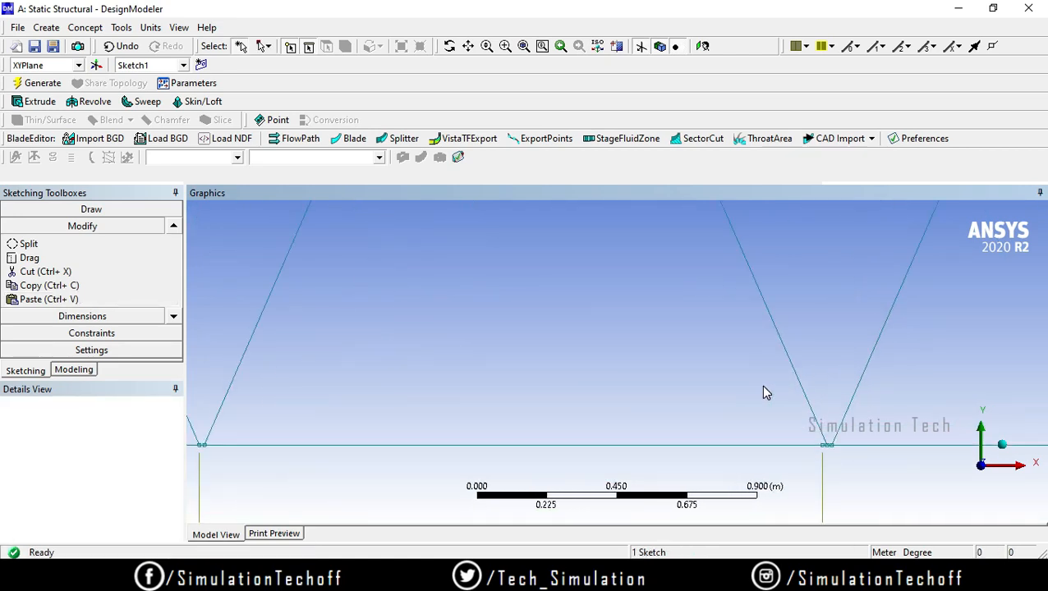
pyautogui.keyDown('ctrl'); pyautogui.moveTo(840, 413); pyautogui.dragTo(734, 367, button='middle'); pyautogui.keyUp('ctrl')
pyautogui.scroll(2, 736, 368)
pyautogui.keyDown('ctrl'); pyautogui.moveTo(862, 432); pyautogui.dragTo(638, 380, button='middle'); pyautogui.keyUp('ctrl')
pyautogui.scroll(2, 638, 379)
pyautogui.scroll(3, 649, 390)
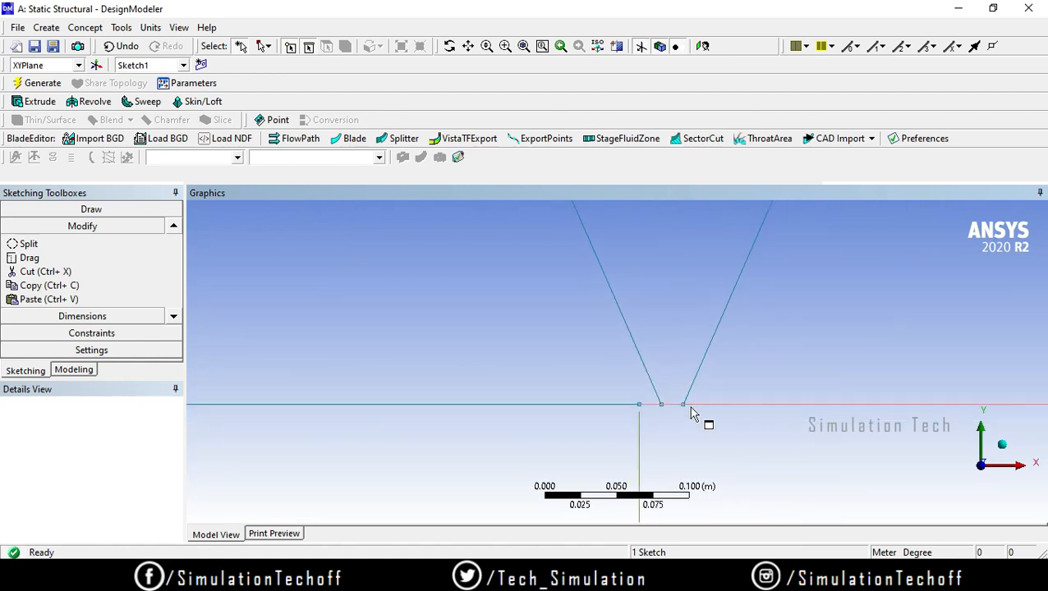
pyautogui.click(680, 412)
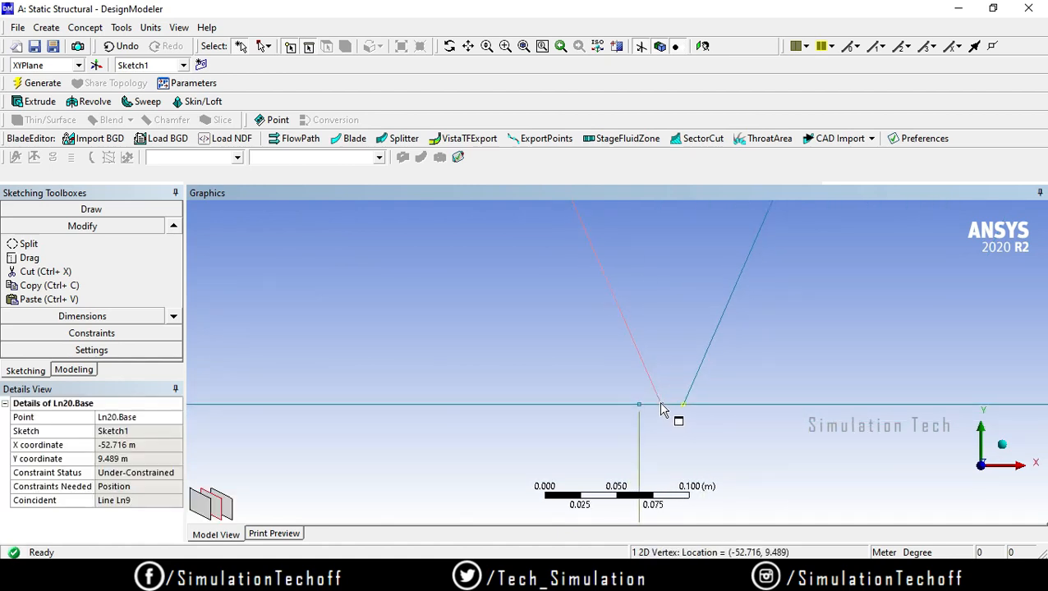
pyautogui.keyDown('ctrl'); pyautogui.click(662, 406); pyautogui.keyUp('ctrl')
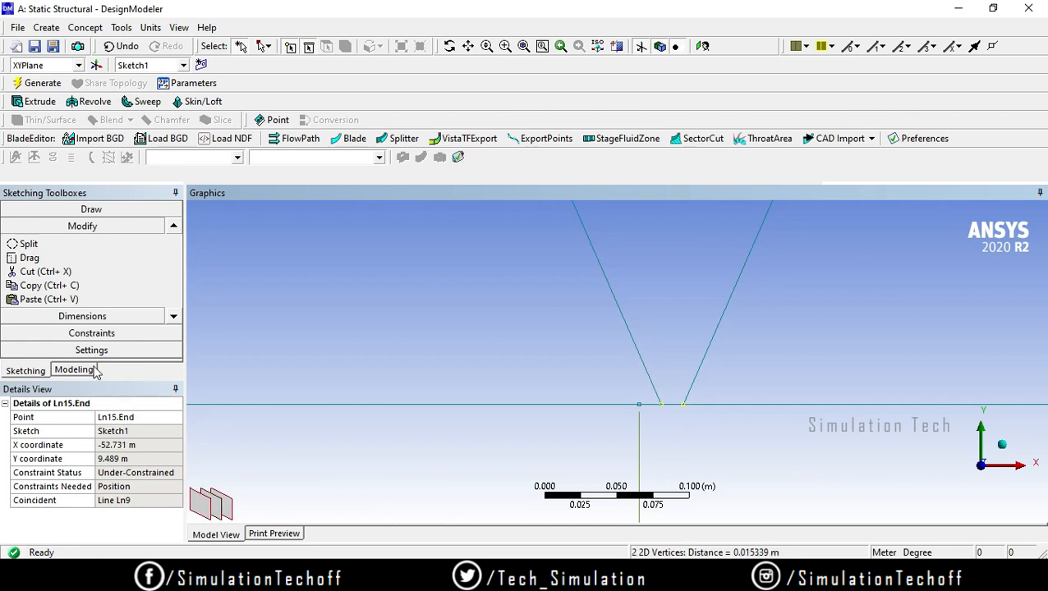
pyautogui.scroll(-1, 169, 322)
pyautogui.click(156, 334)
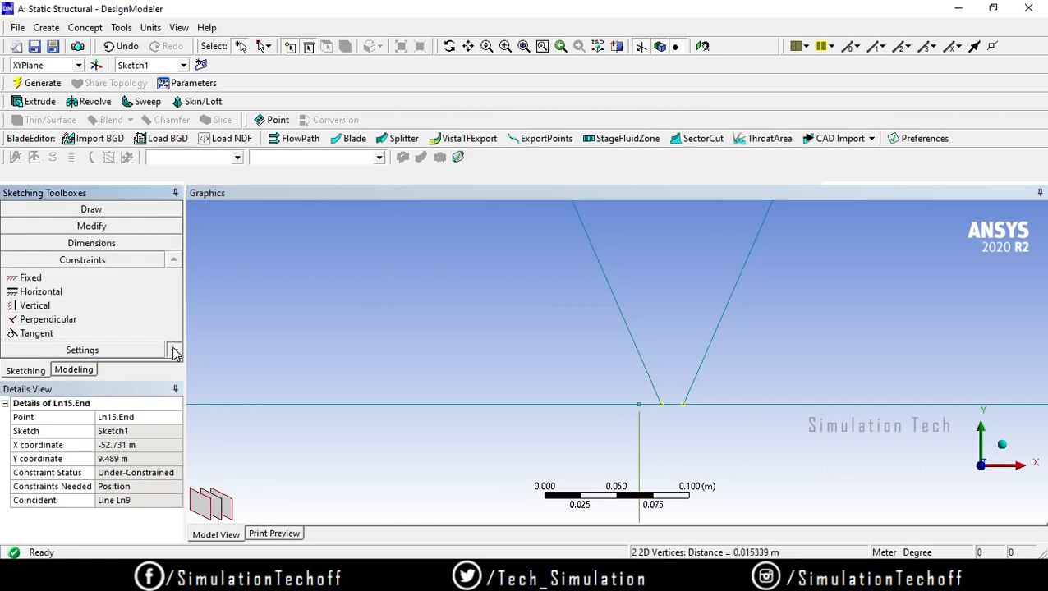
pyautogui.scroll(-2, 139, 333)
pyautogui.click(126, 320)
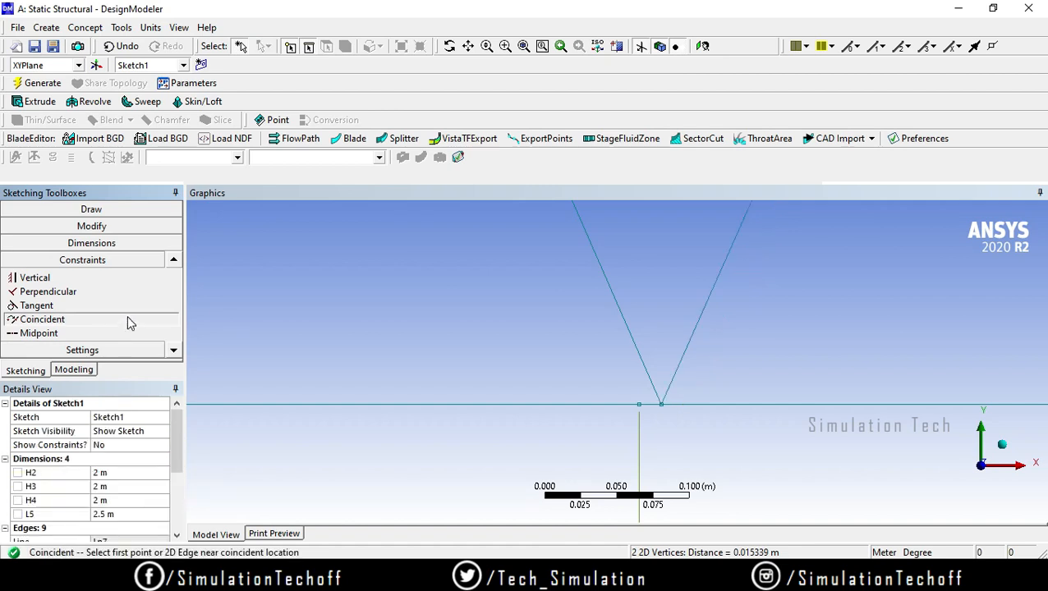
# Step: Make the shared lower end of those inclined lines coincident with the joint between the second and third bottom lines
pyautogui.click(662, 407)
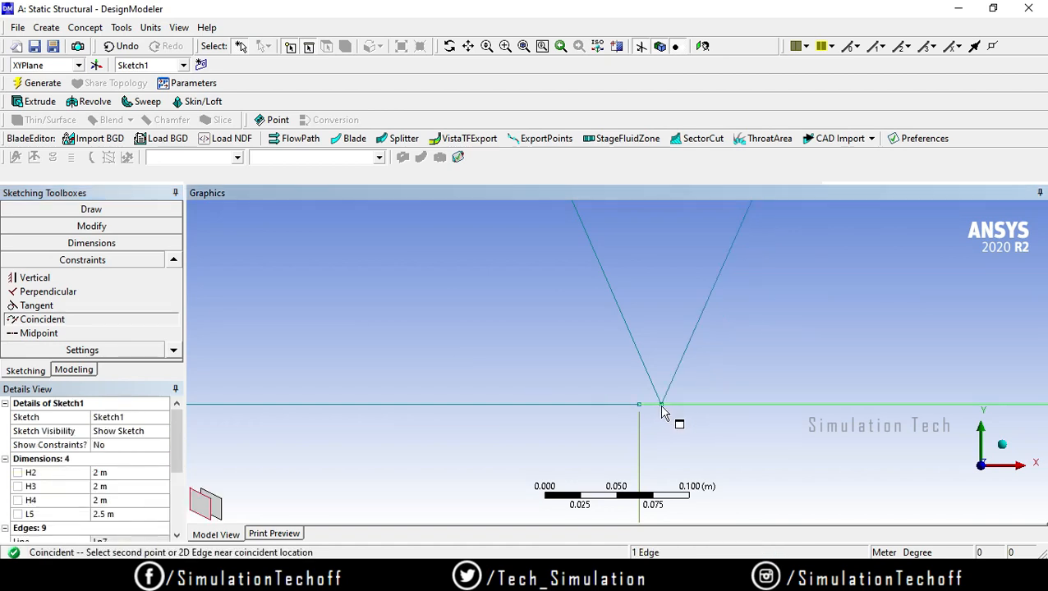
pyautogui.scroll(-1, 670, 394)
pyautogui.scroll(2, 671, 392)
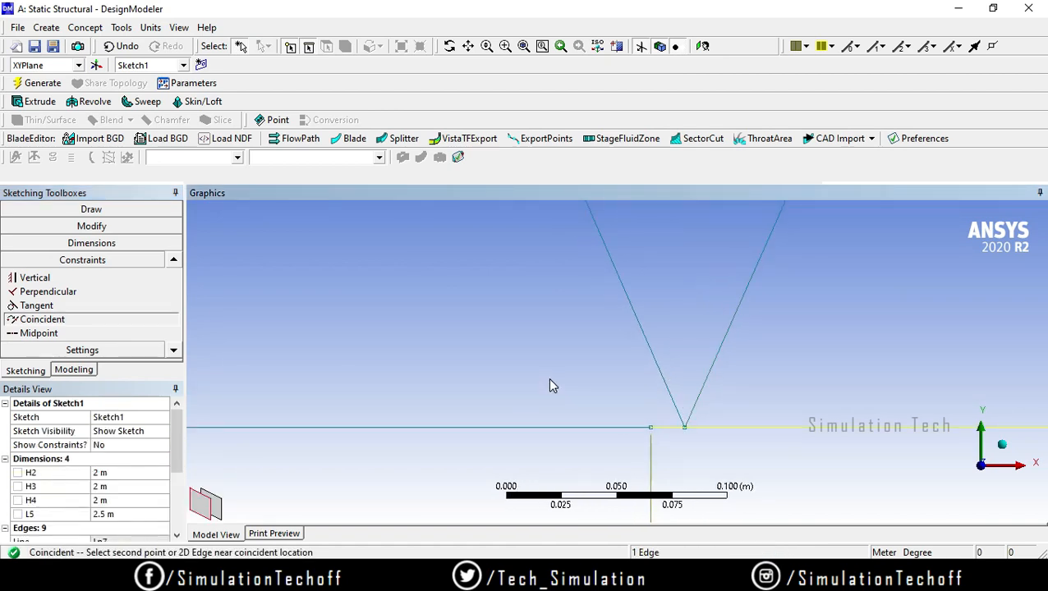
pyautogui.click(685, 430)
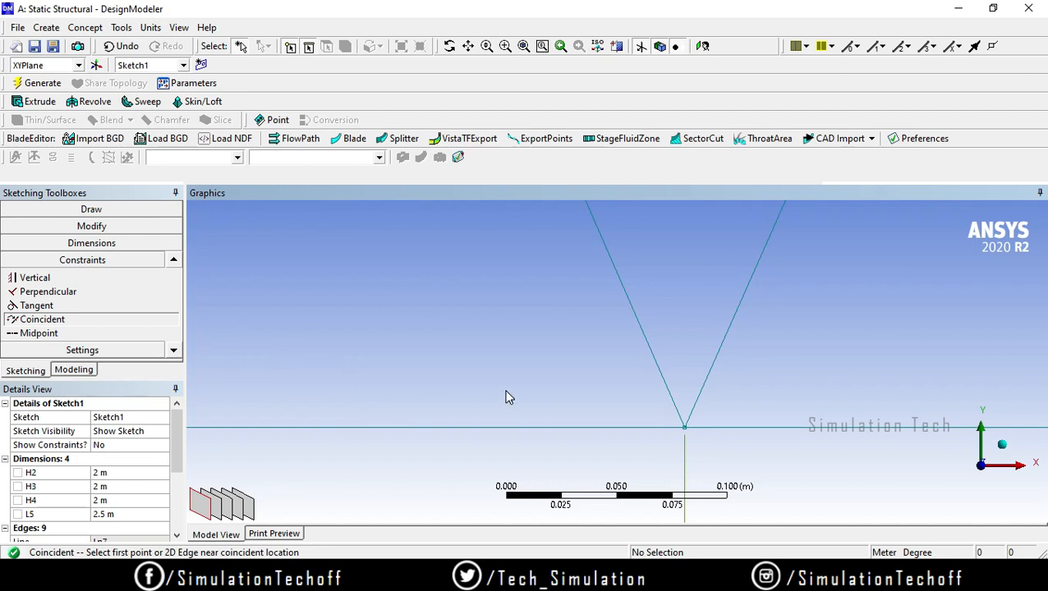
# Step: Examine up close whether the lines meet at the other bottom joints of the truss
pyautogui.scroll(-10, 507, 398)
pyautogui.keyDown('ctrl'); pyautogui.moveTo(374, 352); pyautogui.dragTo(401, 351, button='middle'); pyautogui.keyUp('ctrl')
pyautogui.scroll(6, 409, 365)
pyautogui.keyDown('ctrl'); pyautogui.moveTo(253, 370); pyautogui.dragTo(562, 390, button='middle'); pyautogui.keyUp('ctrl')
pyautogui.scroll(4, 494, 393)
pyautogui.keyDown('ctrl'); pyautogui.moveTo(322, 417); pyautogui.dragTo(578, 390, button='middle'); pyautogui.keyUp('ctrl')
pyautogui.scroll(2, 582, 386)
pyautogui.scroll(4, 566, 407)
pyautogui.scroll(3, 498, 463)
pyautogui.scroll(-2, 470, 461)
pyautogui.keyDown('ctrl'); pyautogui.moveTo(470, 460); pyautogui.dragTo(484, 367, button='middle'); pyautogui.keyUp('ctrl')
pyautogui.scroll(-10, 710, 379)
pyautogui.scroll(-3, 712, 366)
# Step: Make the third bottom line's free end coincident with the lower end of the last inclined line
pyautogui.scroll(7, 651, 425)
pyautogui.keyDown('ctrl'); pyautogui.moveTo(690, 408); pyautogui.dragTo(614, 326, button='middle'); pyautogui.keyUp('ctrl')
pyautogui.scroll(-2, 908, 442)
pyautogui.scroll(5, 838, 407)
pyautogui.moveTo(883, 434)
pyautogui.keyDown('ctrl'); pyautogui.mouseDown(button='middle')
pyautogui.moveTo(529, 386)
pyautogui.moveTo(501, 395)
pyautogui.mouseUp(button='middle'); pyautogui.keyUp('ctrl')
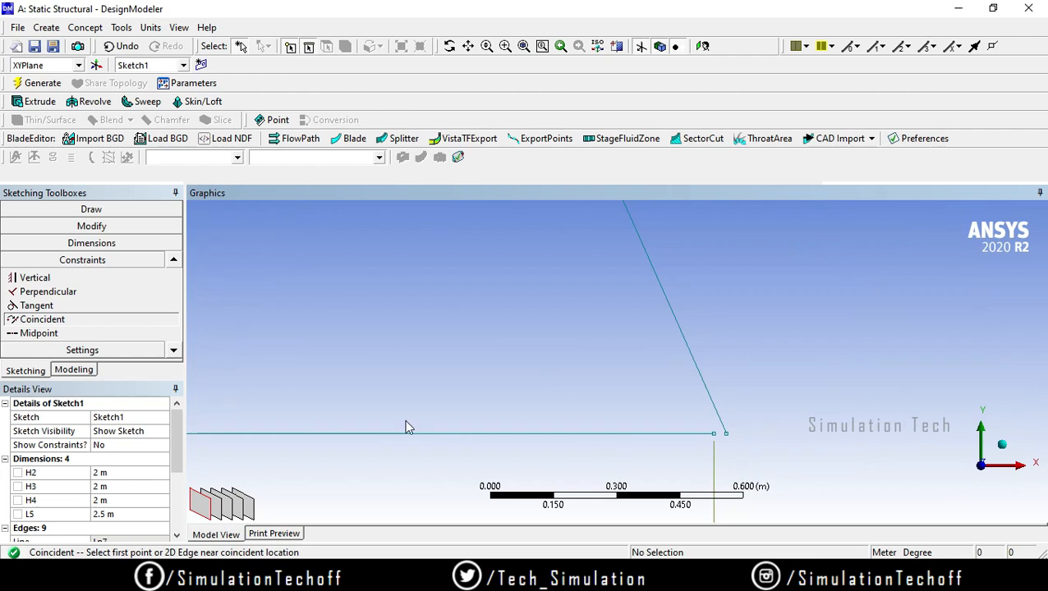
pyautogui.click(716, 440)
pyautogui.click(727, 442)
pyautogui.scroll(3, 634, 439)
pyautogui.scroll(-6, 423, 419)
pyautogui.scroll(-5, 428, 409)
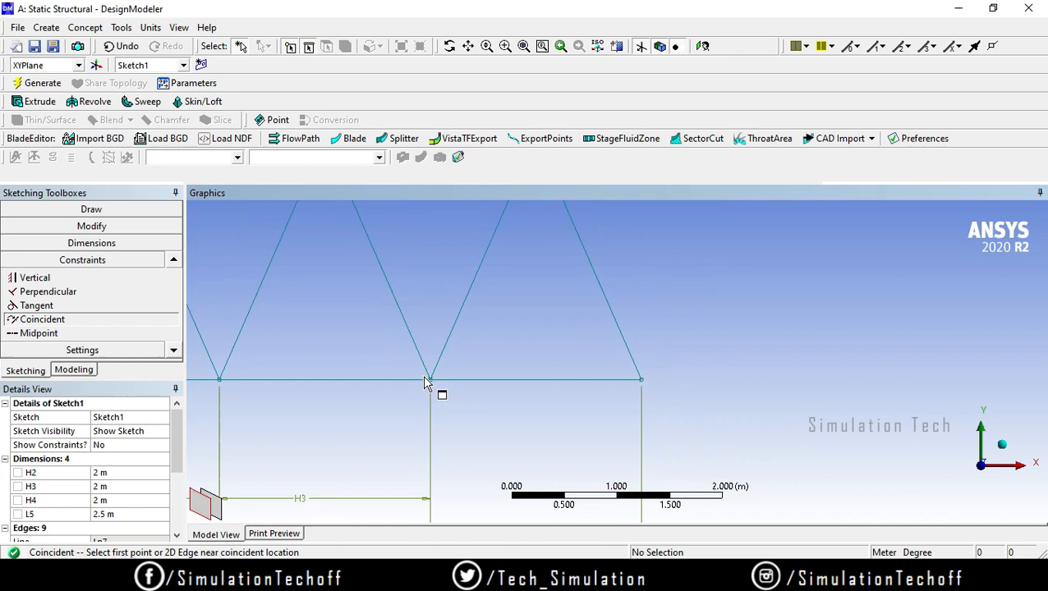
# Step: Draw two horizontal top lines connecting the first apex to the second and the second apex to the third
pyautogui.click(86, 209)
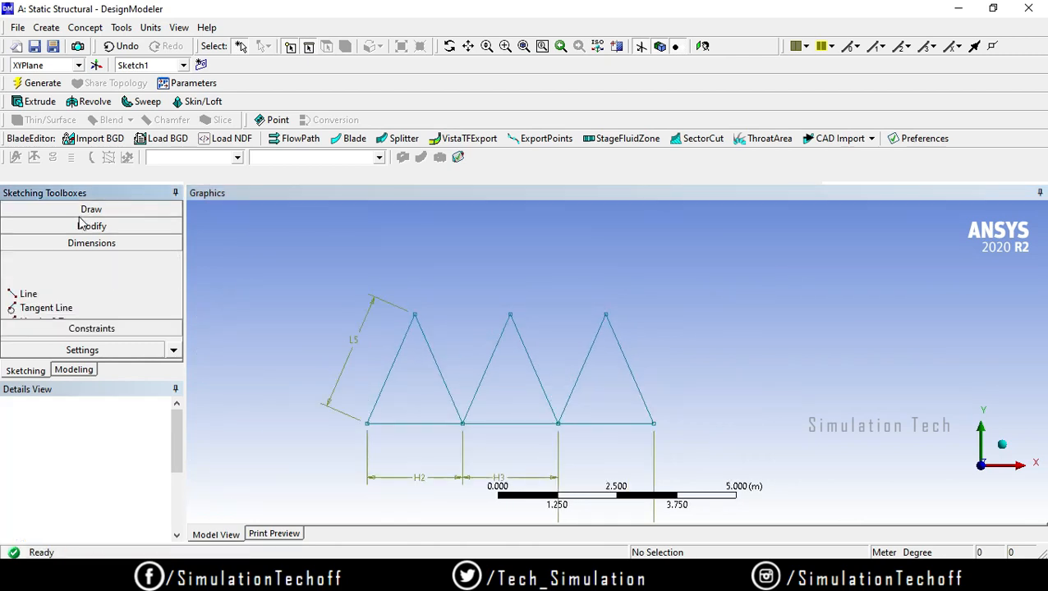
pyautogui.click(28, 227)
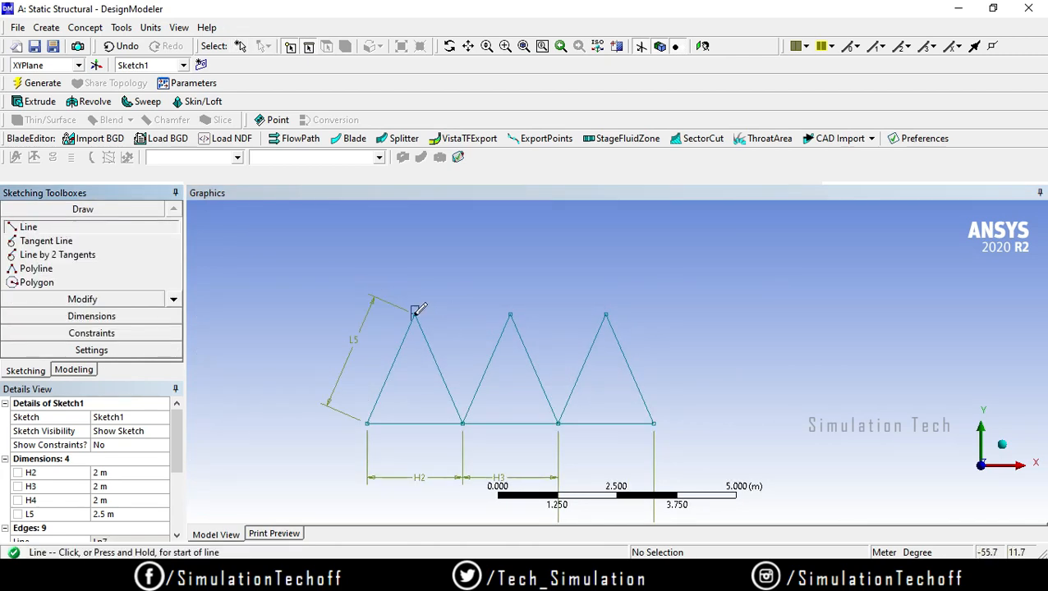
pyautogui.click(415, 313)
pyautogui.click(511, 313)
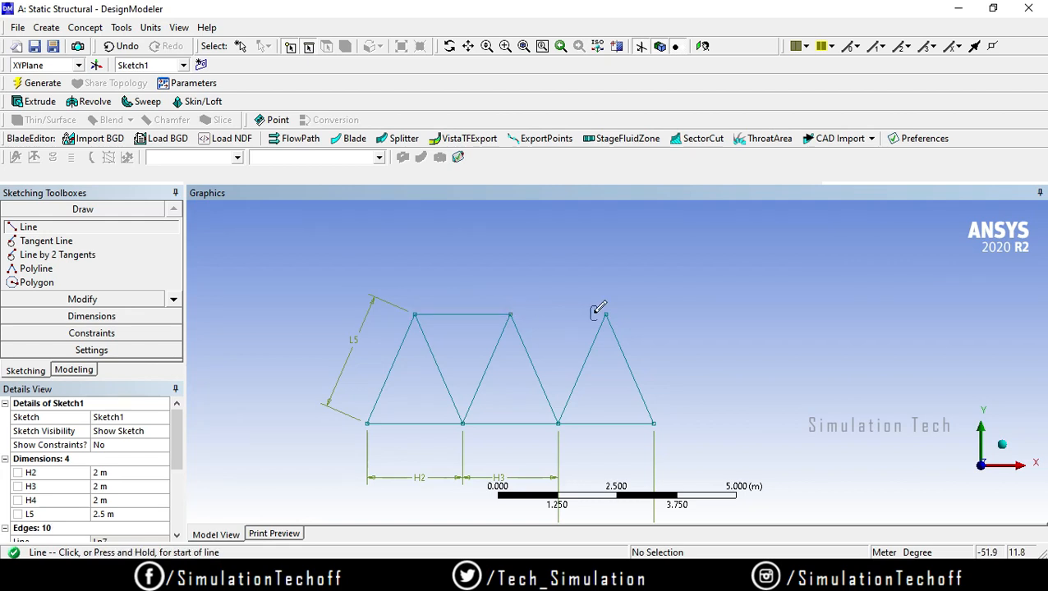
pyautogui.click(510, 312)
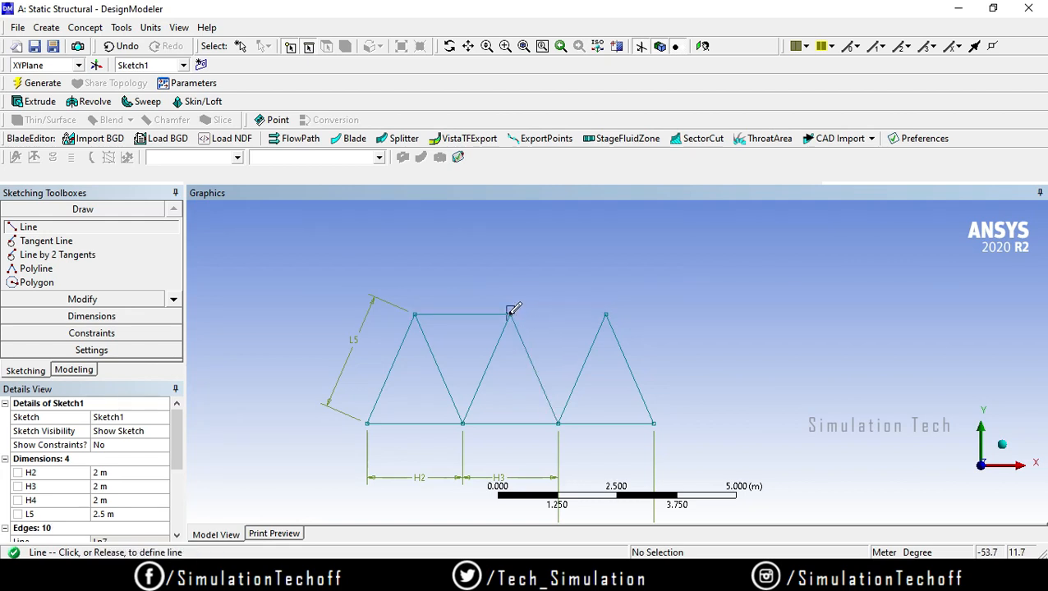
pyautogui.click(606, 313)
pyautogui.press('Escape')
pyautogui.moveTo(498, 460)
pyautogui.mouseDown(button='middle')
pyautogui.moveTo(545, 440)
pyautogui.moveTo(856, 491)
pyautogui.mouseUp(button='middle')
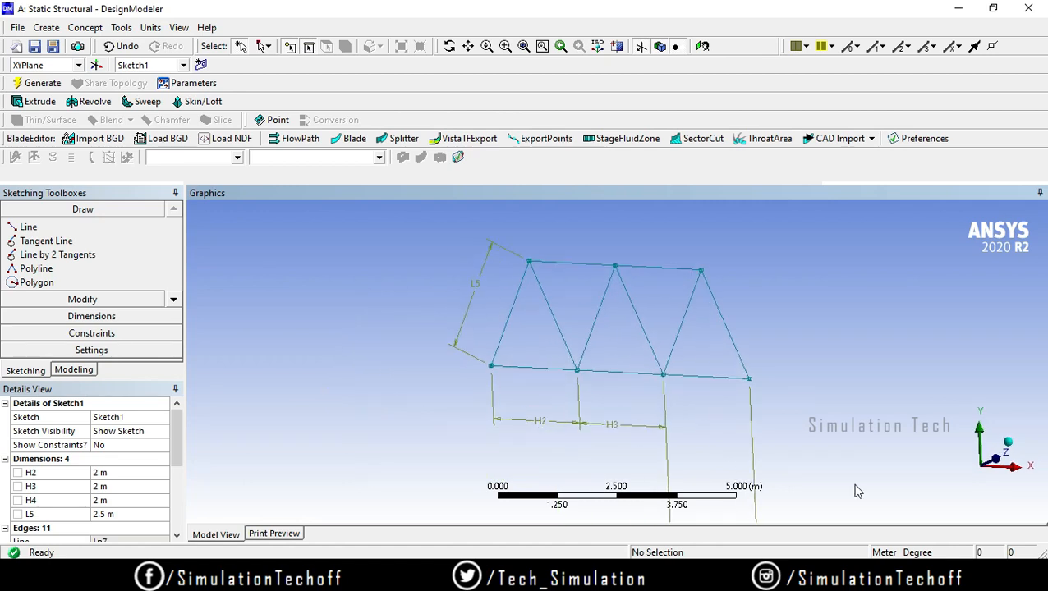
pyautogui.click(1007, 460)
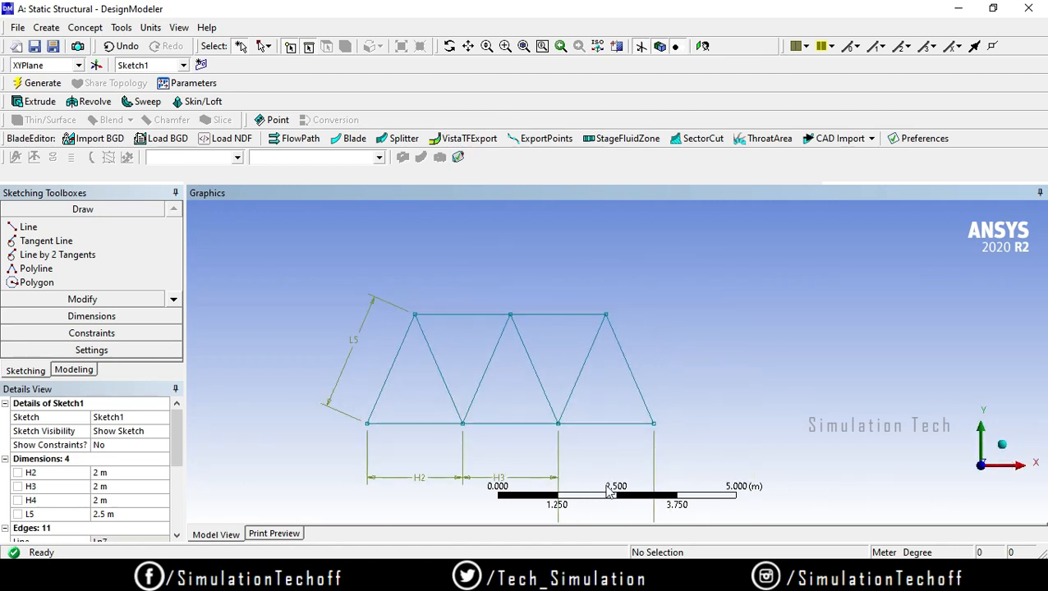
# Step: Add Semi-Automatic dimensions for the second top line's length and the vertical and horizontal position of the truss's lower right corner
pyautogui.click(78, 319)
pyautogui.click(173, 333)
pyautogui.click(173, 333)
pyautogui.click(117, 304)
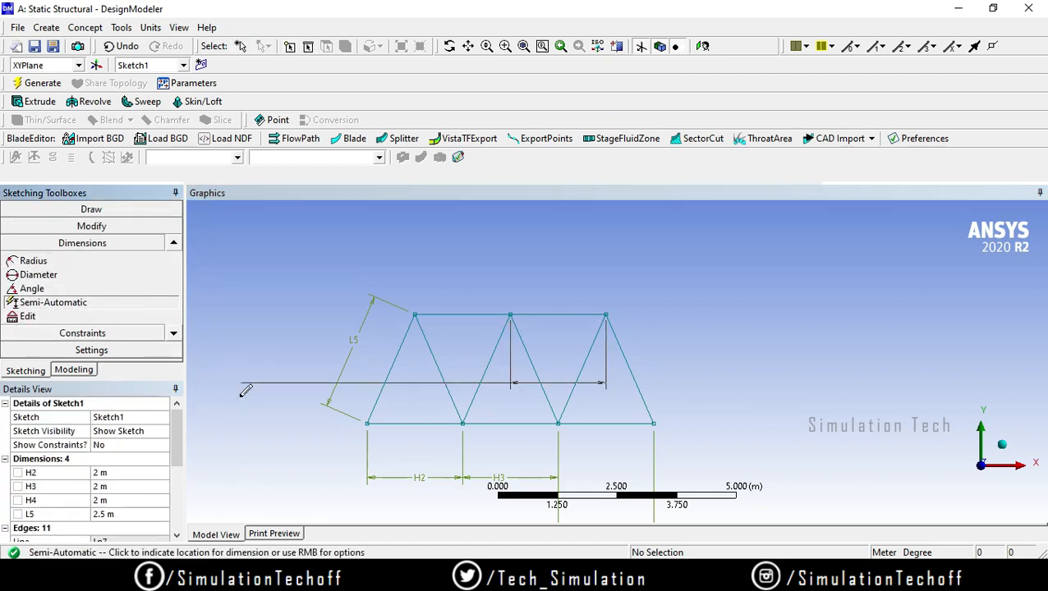
pyautogui.click(280, 322)
pyautogui.click(735, 308)
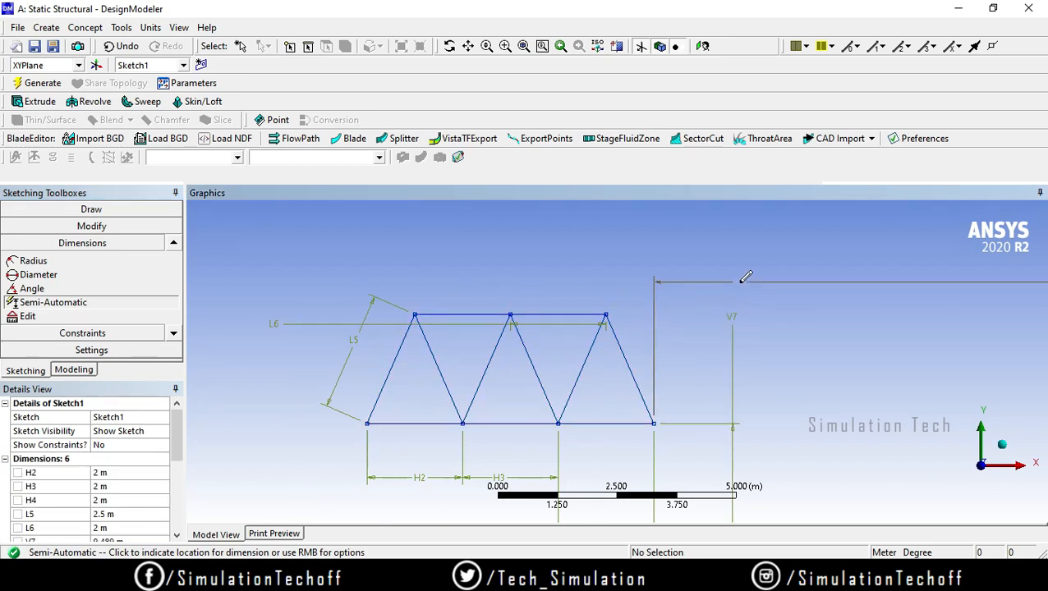
pyautogui.click(746, 277)
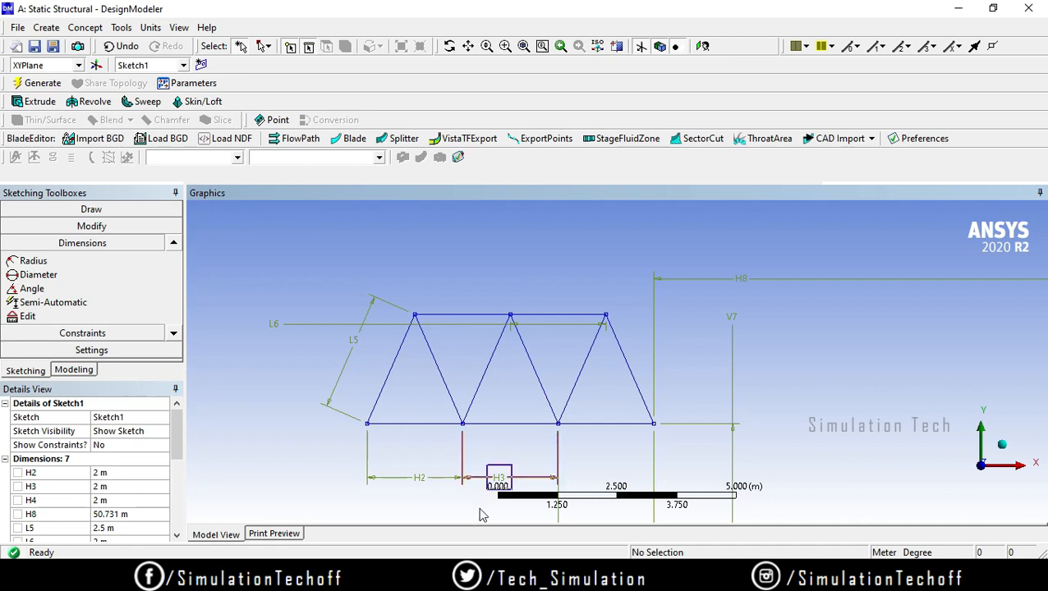
pyautogui.click(74, 371)
pyautogui.click(46, 28)
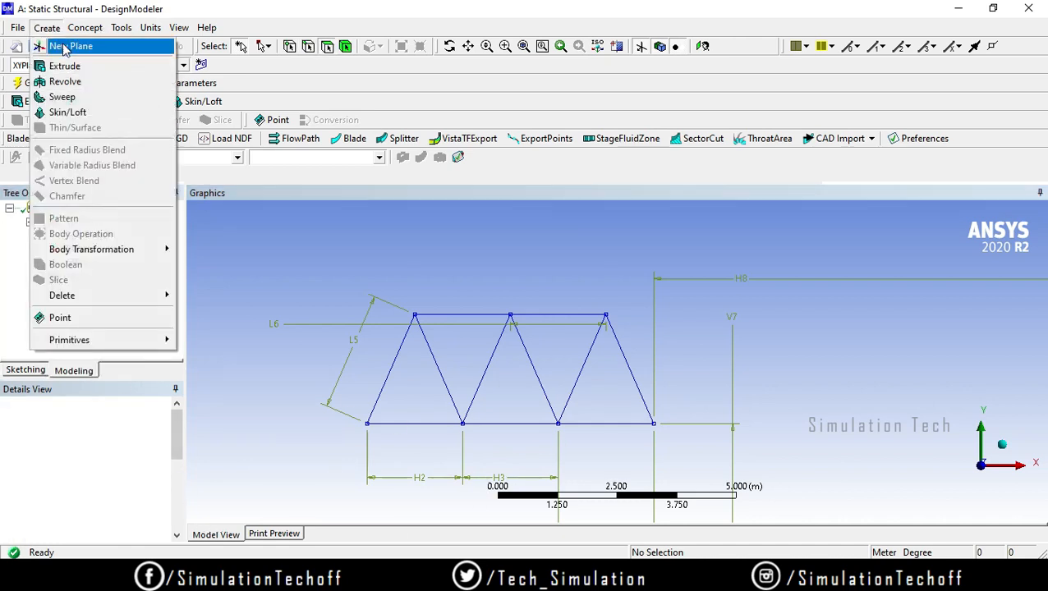
pyautogui.click(84, 22)
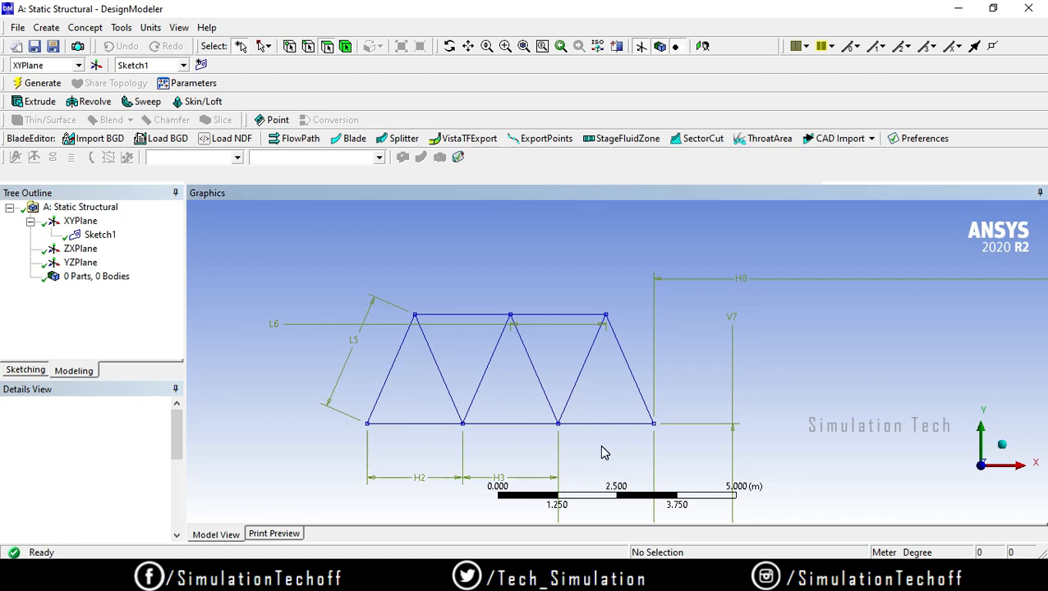
# Step: Return to sketching mode and inspect the details of the first bottom line
pyautogui.click(32, 370)
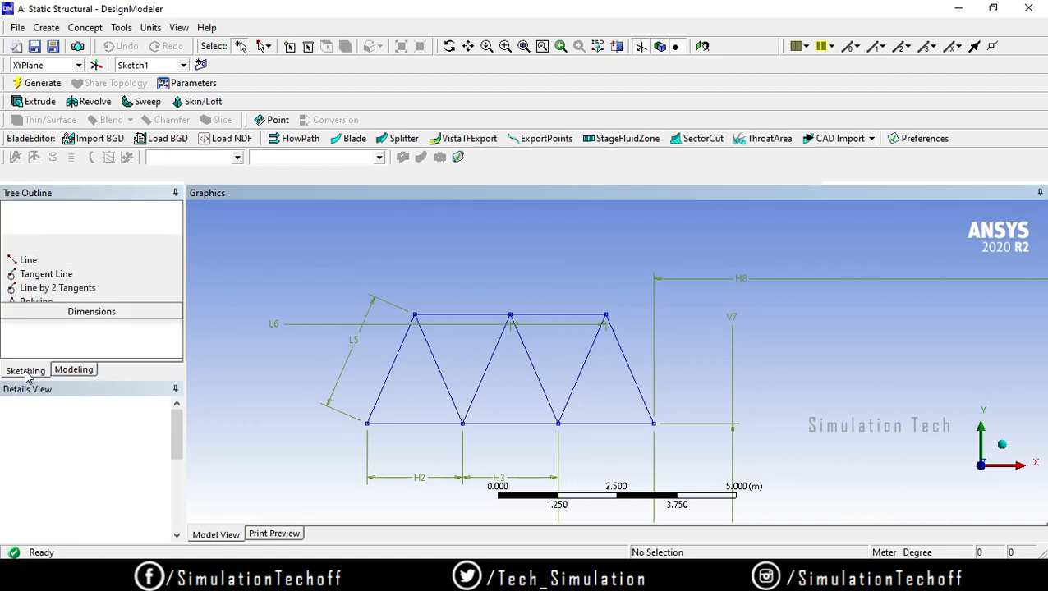
pyautogui.click(445, 427)
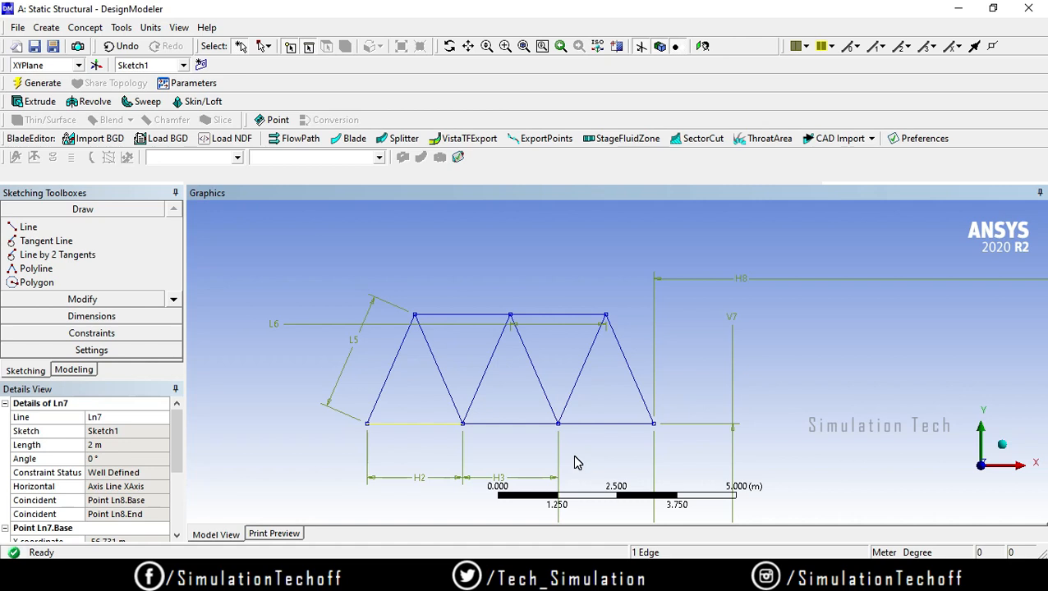
pyautogui.click(288, 424)
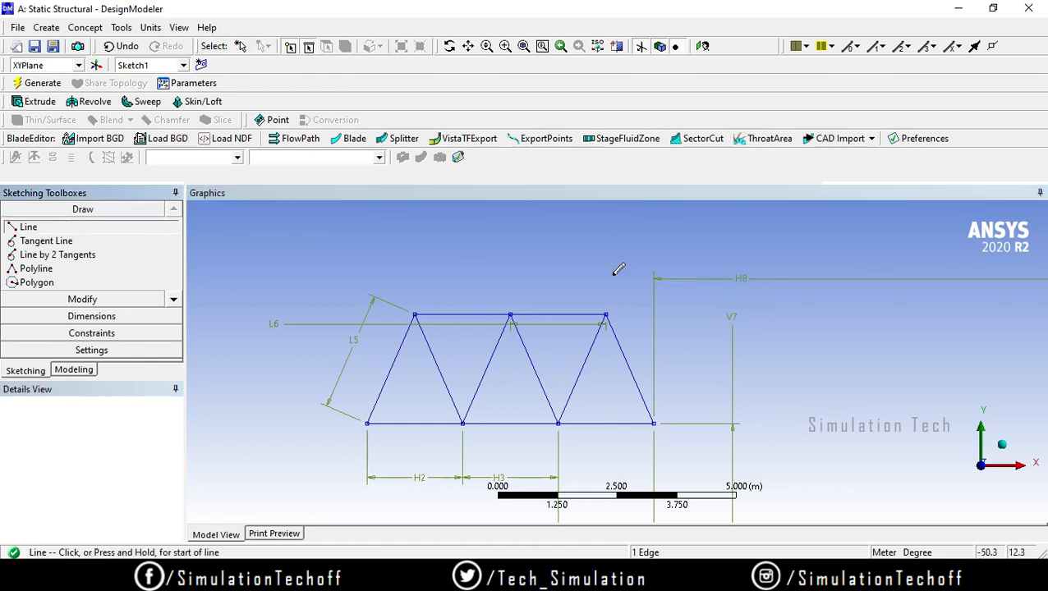
# Step: Draw a separate horizontal demonstration line in the empty area above the truss and end the Line tool
pyautogui.click(492, 256)
pyautogui.click(764, 256)
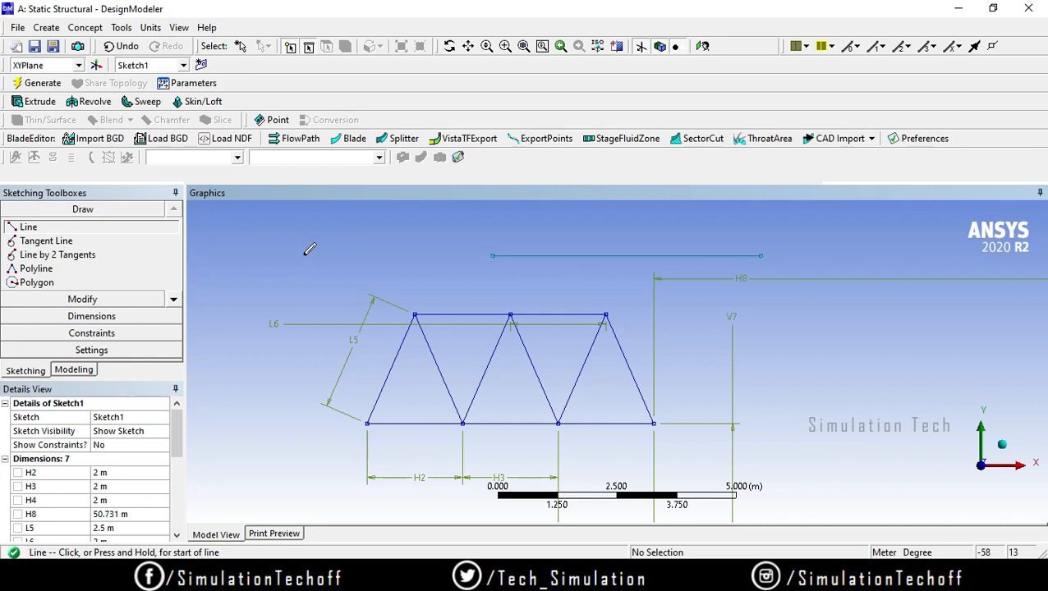
pyautogui.press('Escape')
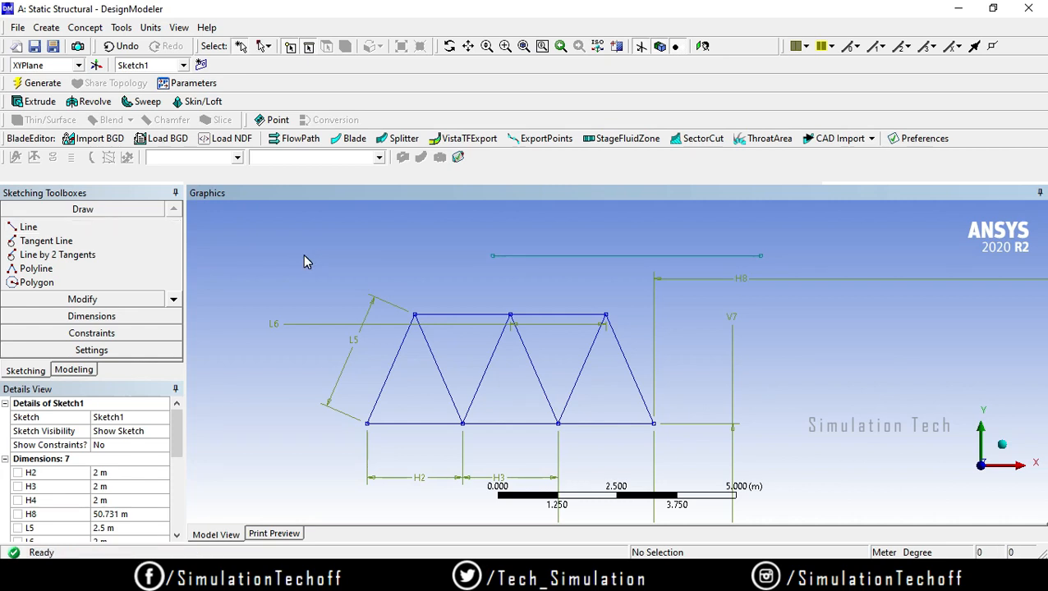
# Step: Sketch a zigzag polyline through five points in the empty area above the truss's first apex
pyautogui.click(76, 230)
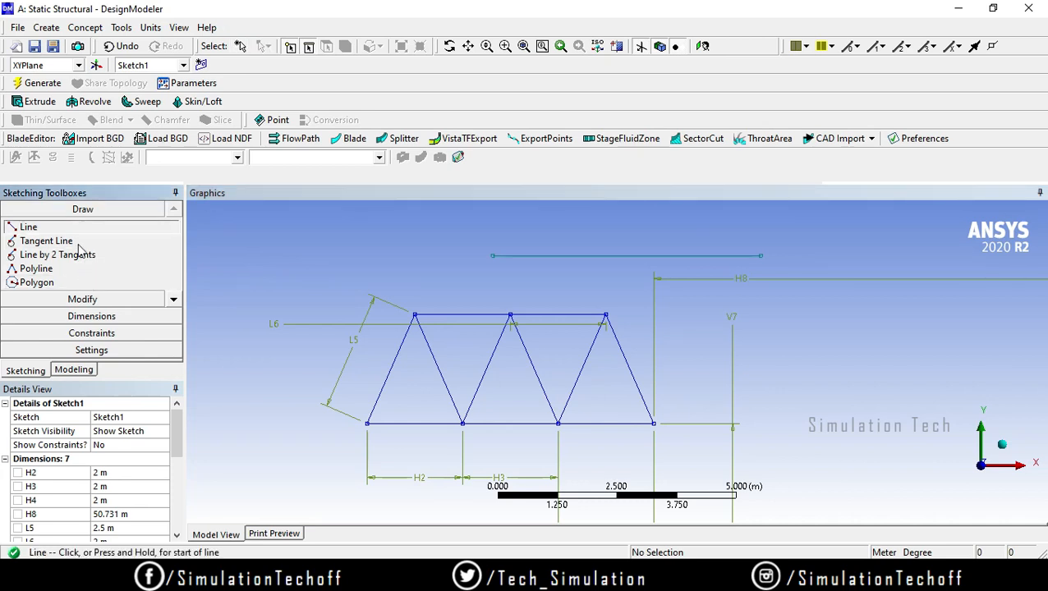
pyautogui.click(79, 272)
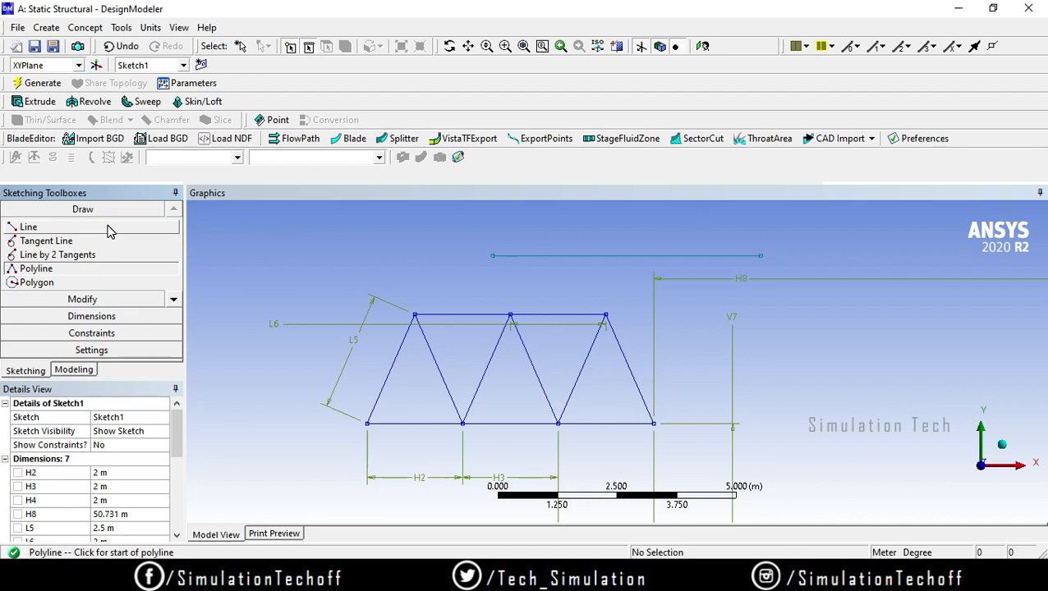
pyautogui.click(266, 248)
pyautogui.click(321, 238)
pyautogui.click(366, 273)
pyautogui.click(391, 244)
pyautogui.click(440, 277)
# Step: Draw a demonstration circle in the empty area above the truss, beside the horizontal demonstration line, and end the Circle tool
pyautogui.click(173, 301)
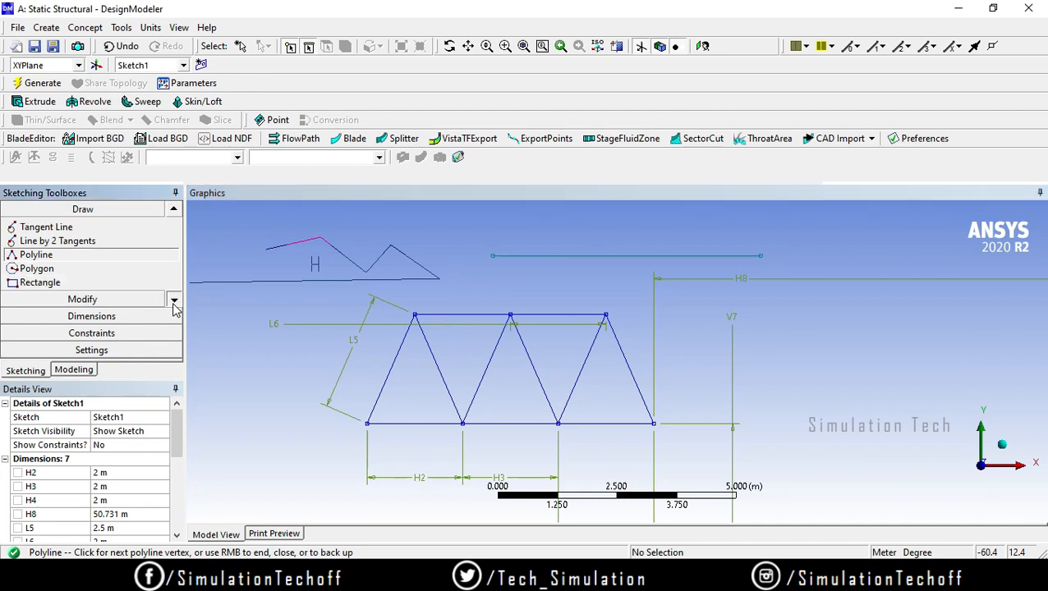
pyautogui.click(173, 300)
pyautogui.click(178, 301)
pyautogui.click(178, 300)
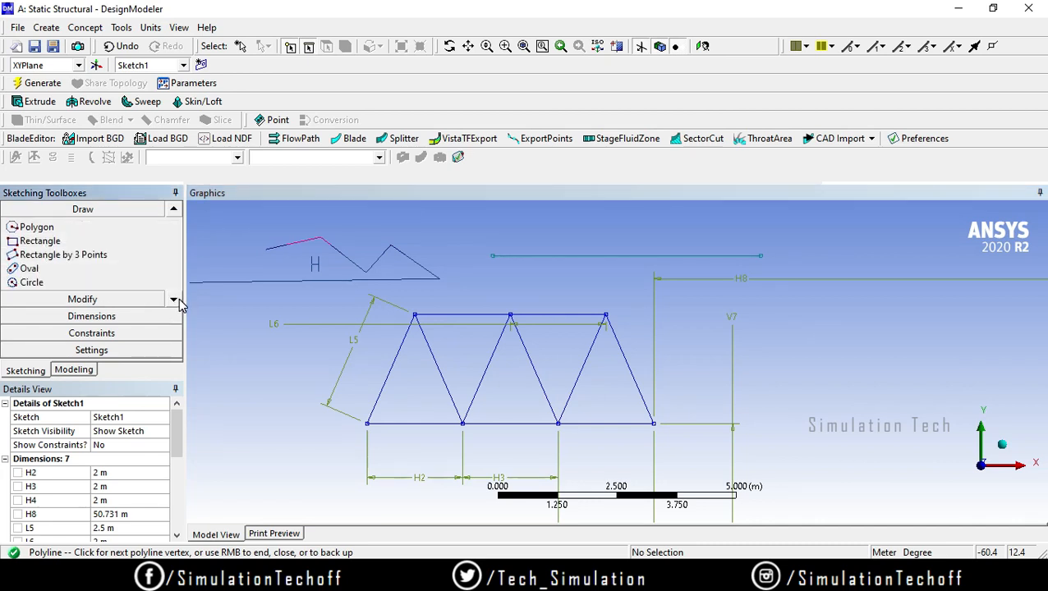
pyautogui.click(178, 300)
pyautogui.click(127, 271)
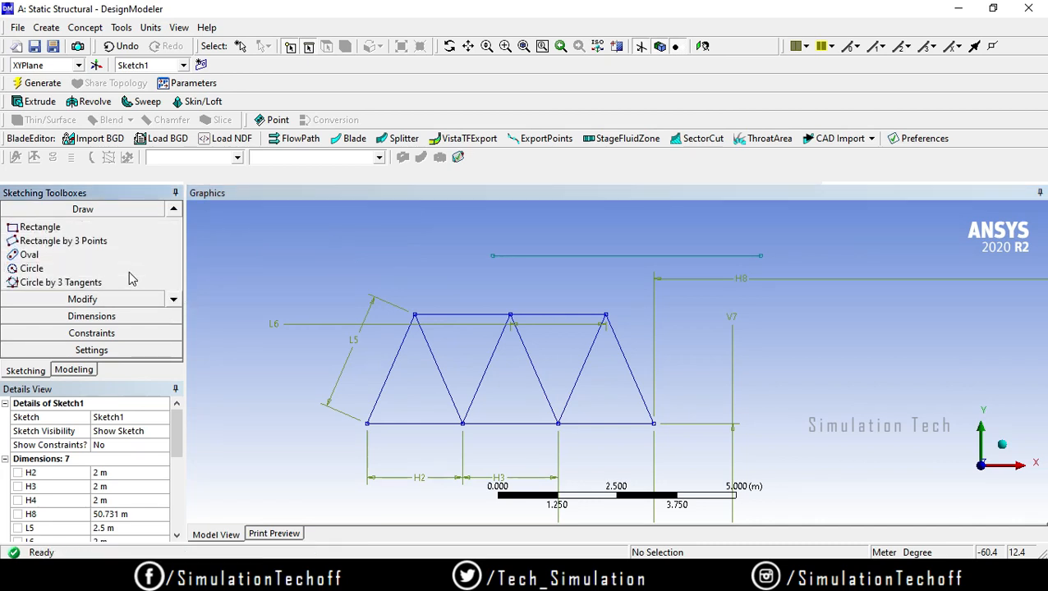
pyautogui.click(317, 256)
pyautogui.click(364, 247)
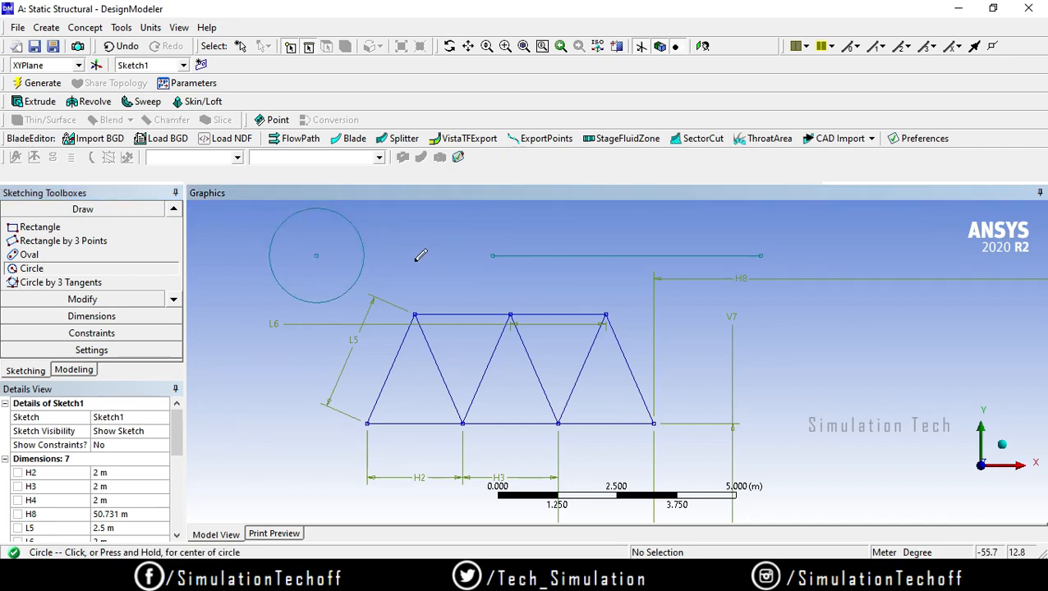
pyautogui.press('Escape')
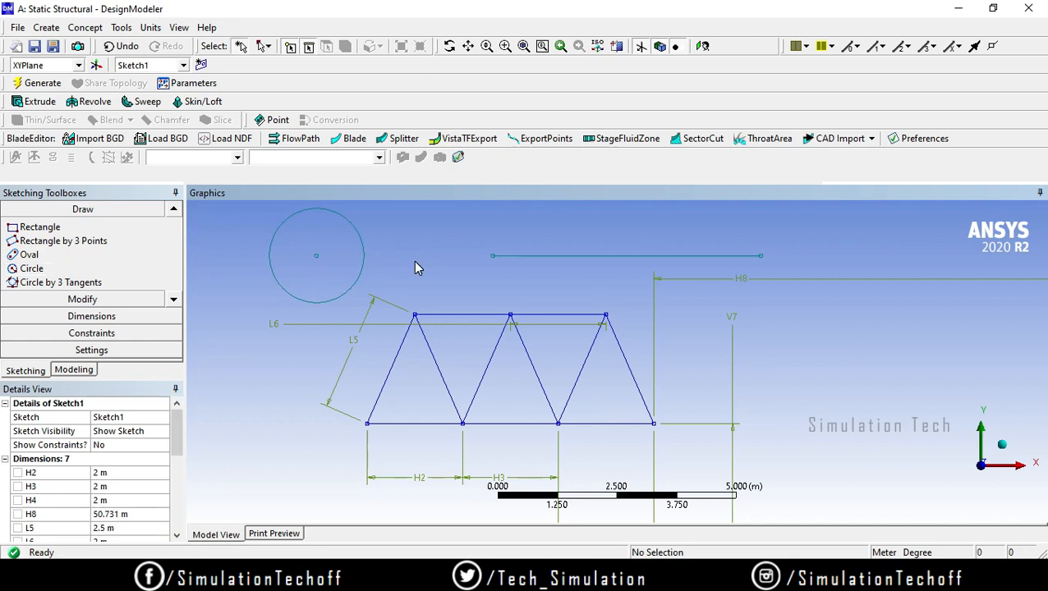
# Step: Delete the demonstration line and circle above the truss from the sketch
pyautogui.click(560, 256)
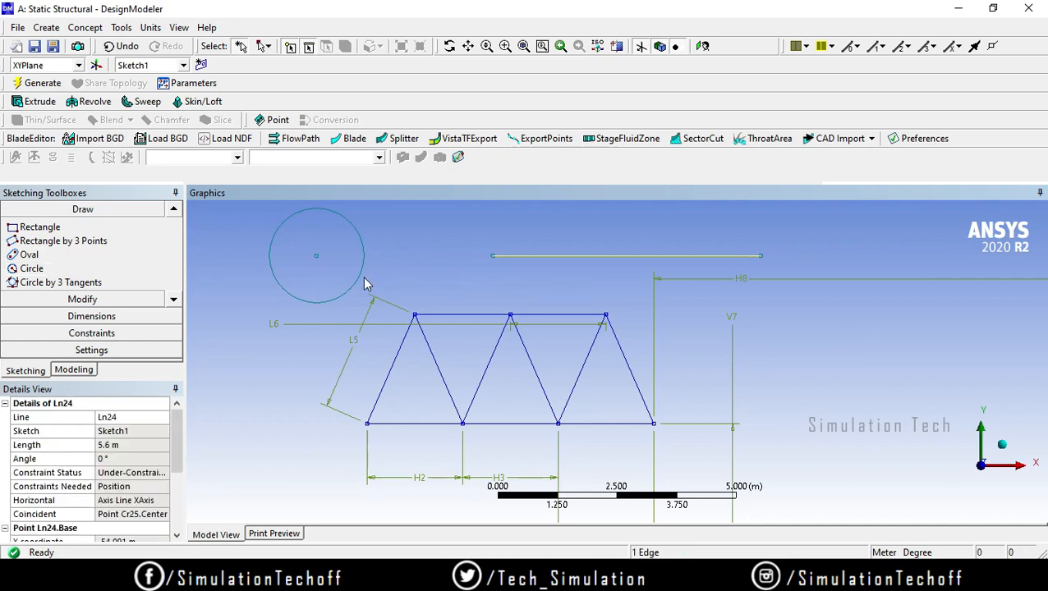
pyautogui.keyDown('ctrl'); pyautogui.click(362, 283); pyautogui.keyUp('ctrl')
pyautogui.press('Delete')
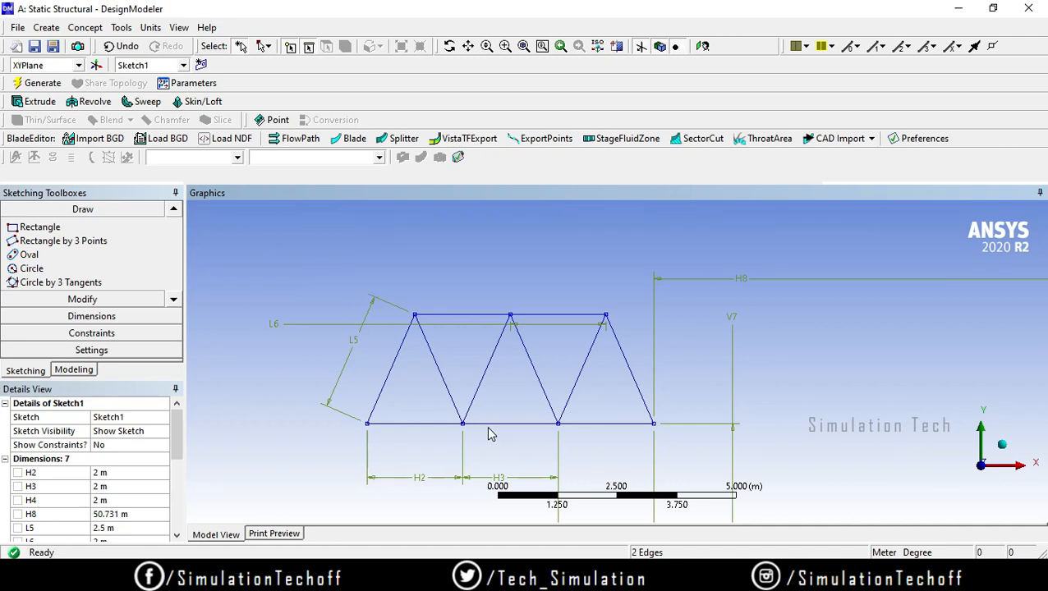
# Step: Create a line body from Sketch1 using Lines From Sketches with the Add Material operation, and generate it
pyautogui.scroll(3, 488, 434)
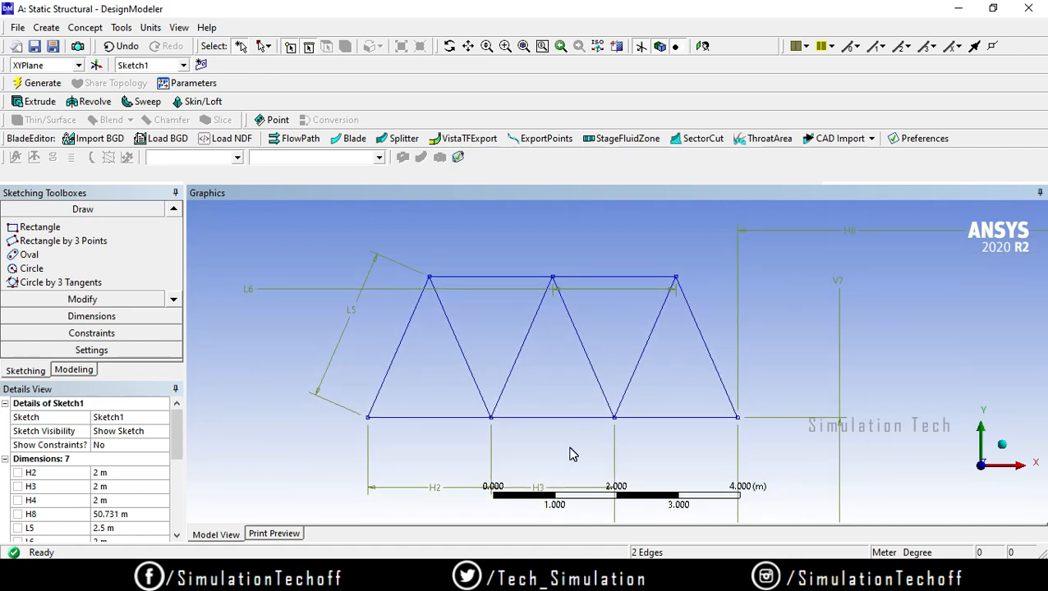
pyautogui.click(74, 370)
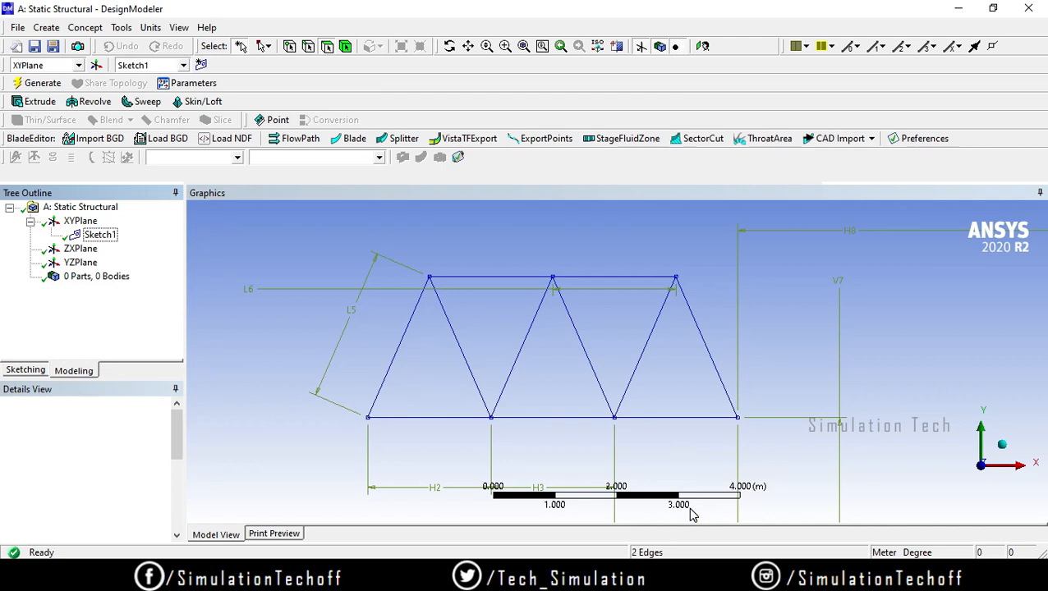
pyautogui.click(89, 29)
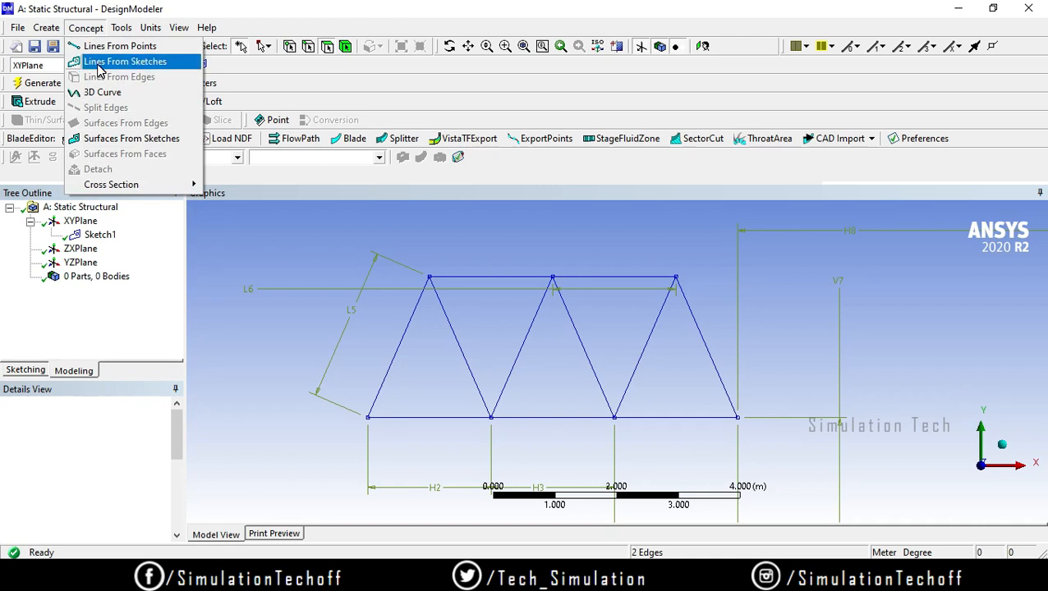
pyautogui.click(98, 64)
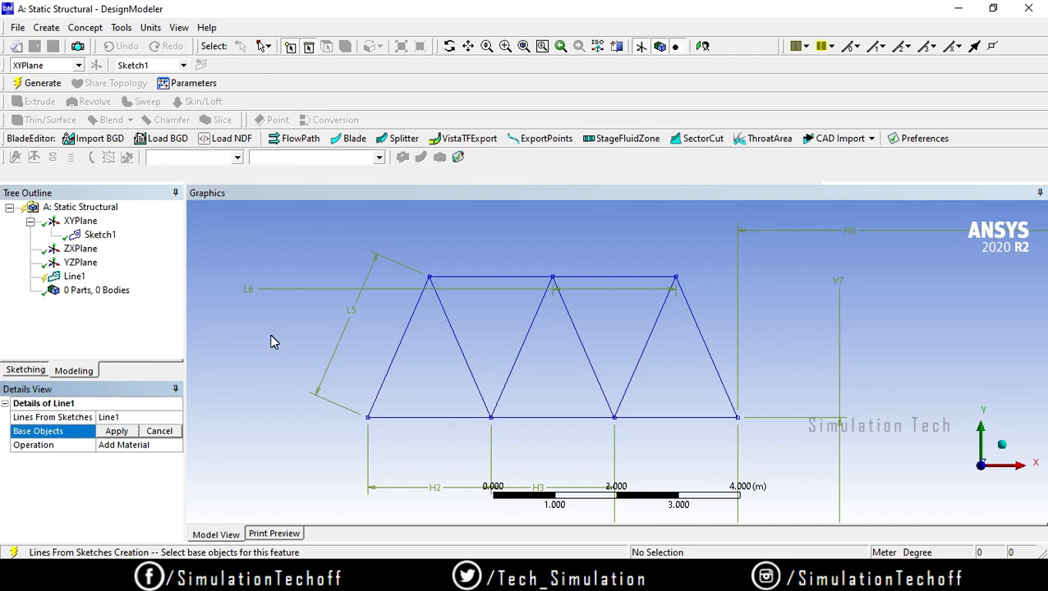
pyautogui.click(101, 235)
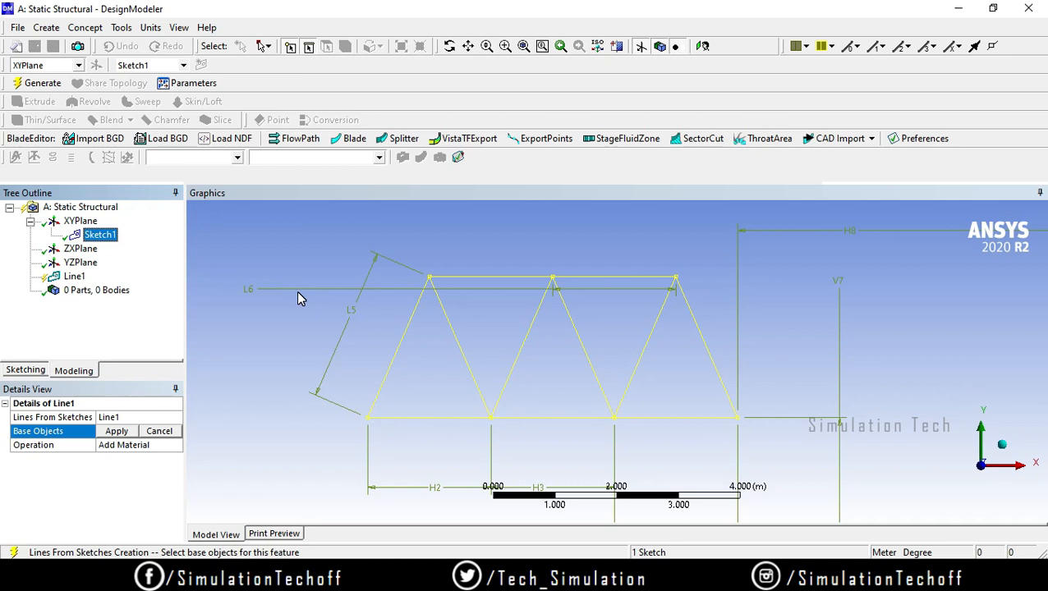
pyautogui.click(116, 431)
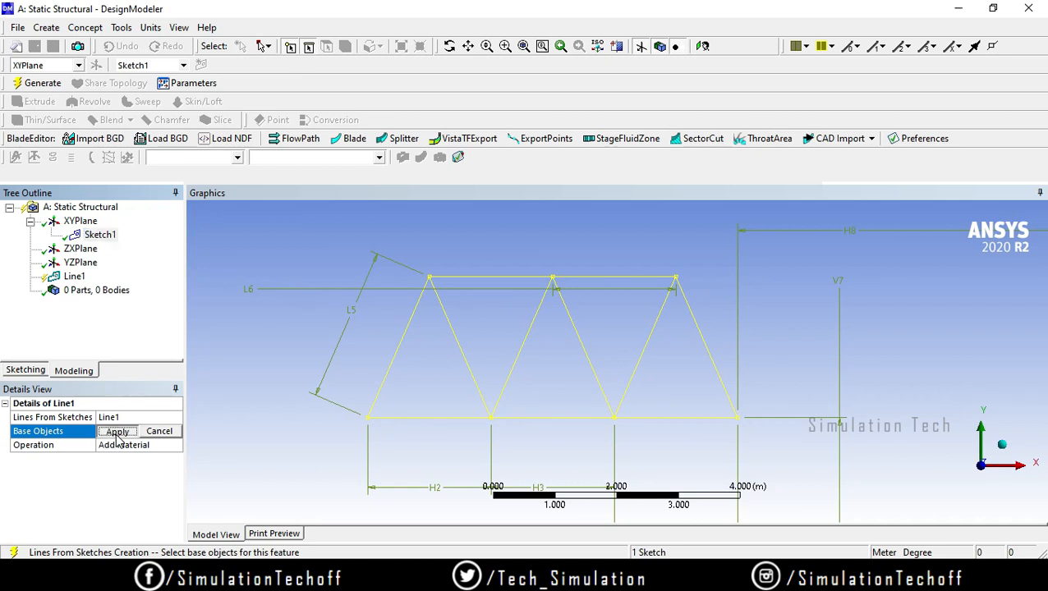
pyautogui.click(36, 83)
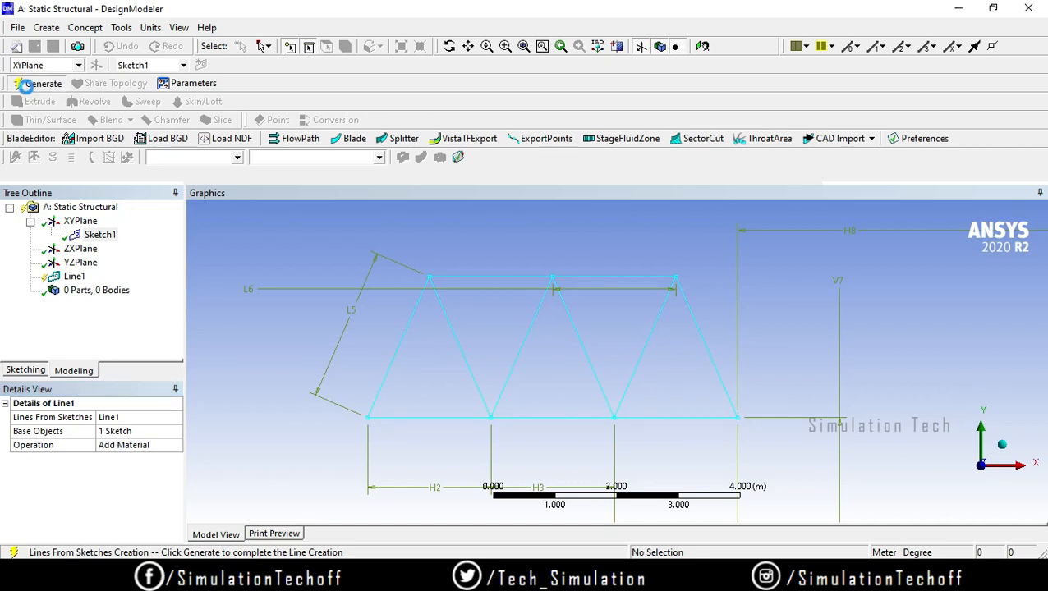
# Step: Inspect the new line body's details and create a circular cross section with a radius of 0.5 m
pyautogui.click(30, 291)
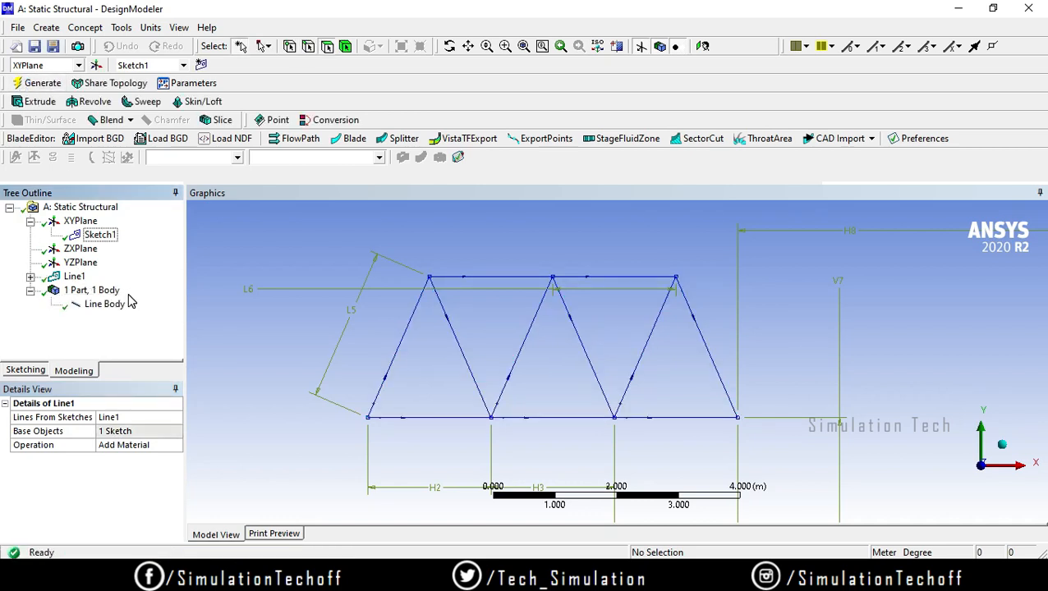
pyautogui.click(105, 304)
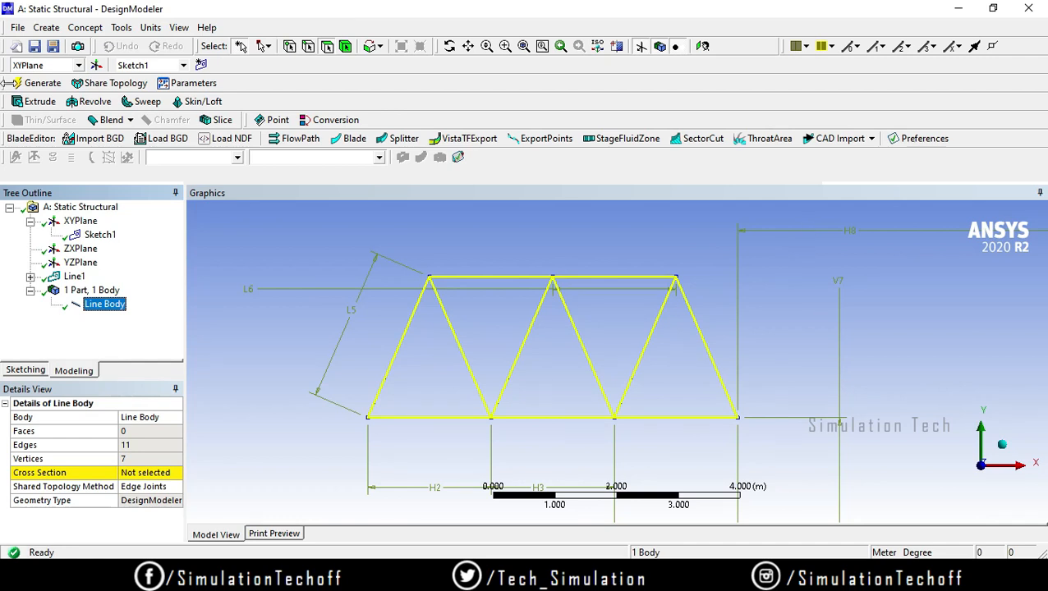
pyautogui.click(80, 30)
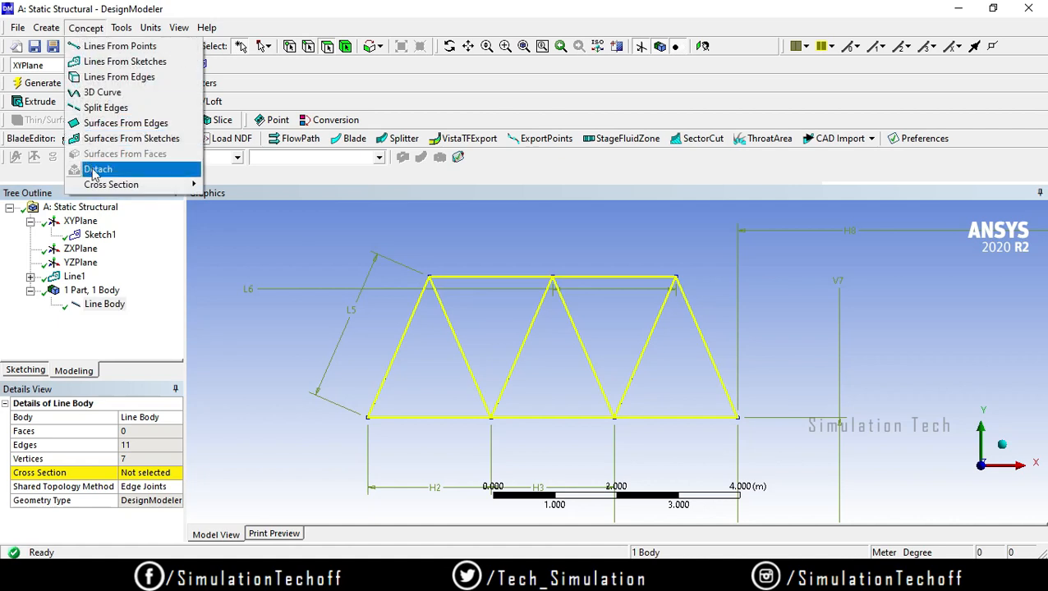
pyautogui.moveTo(102, 185)
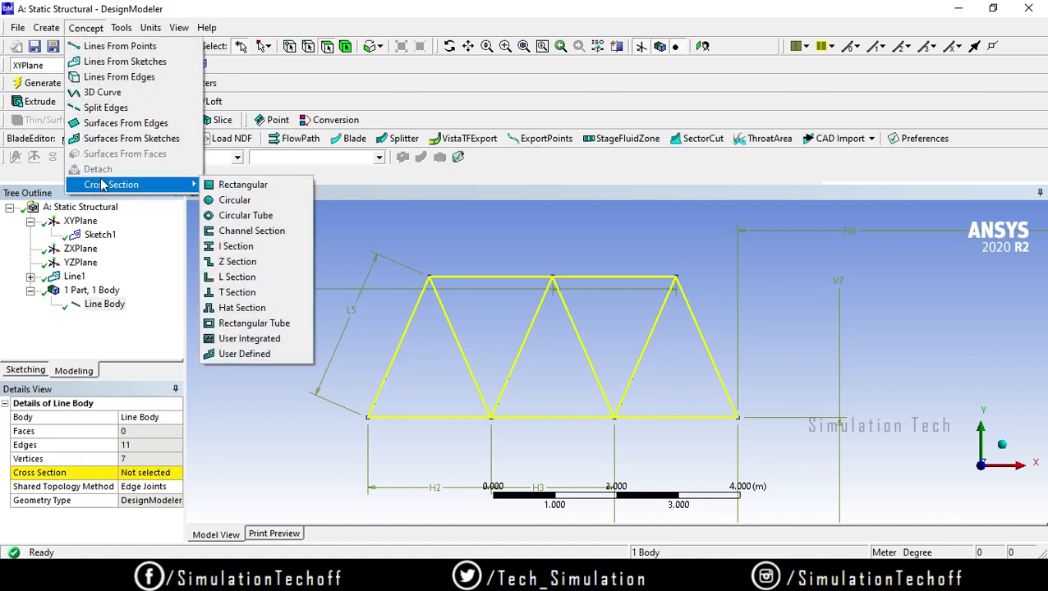
pyautogui.click(234, 205)
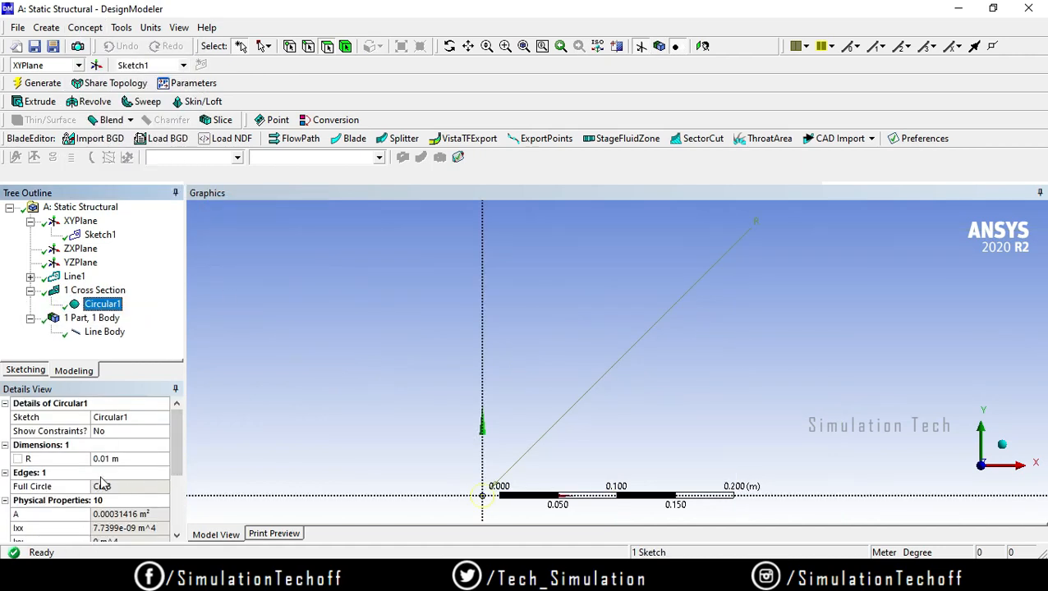
pyautogui.click(110, 459)
pyautogui.write('0.5')
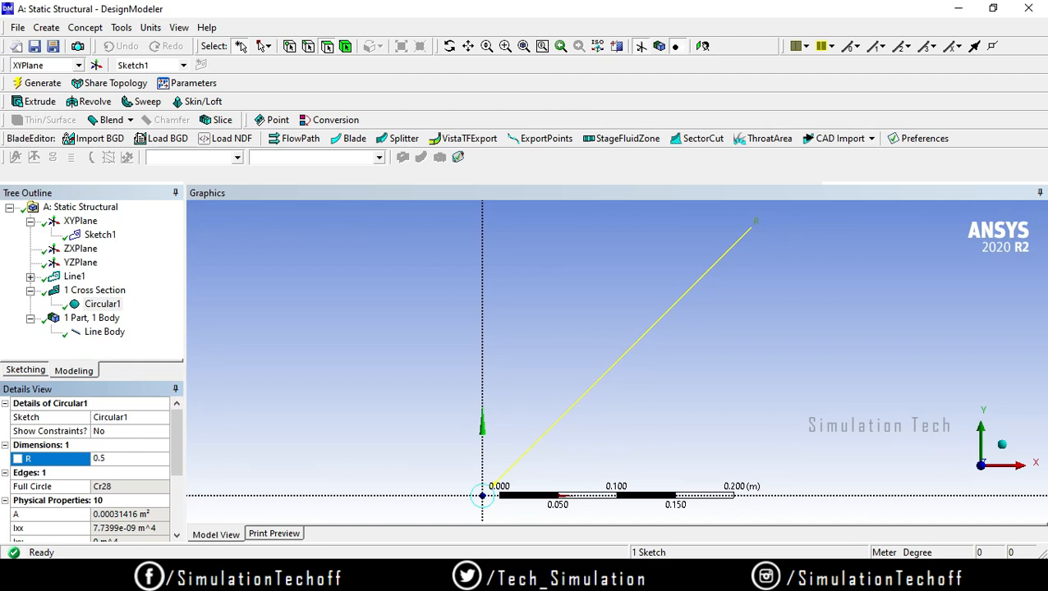
pyautogui.press('Return')
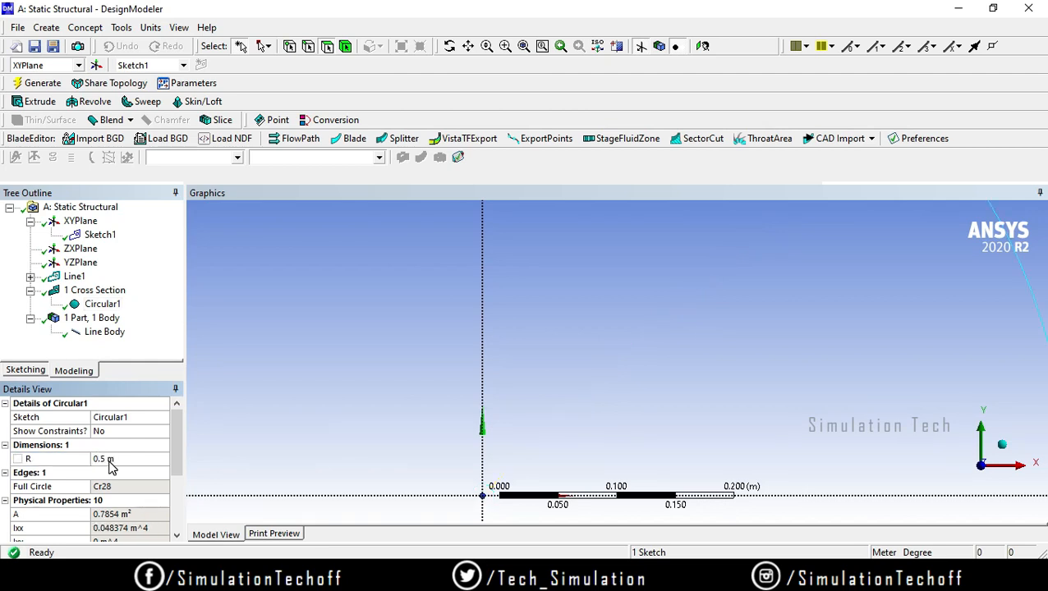
# Step: Assign the Circular1 cross section to the truss line body
pyautogui.click(103, 333)
pyautogui.click(175, 473)
pyautogui.click(176, 473)
pyautogui.click(165, 499)
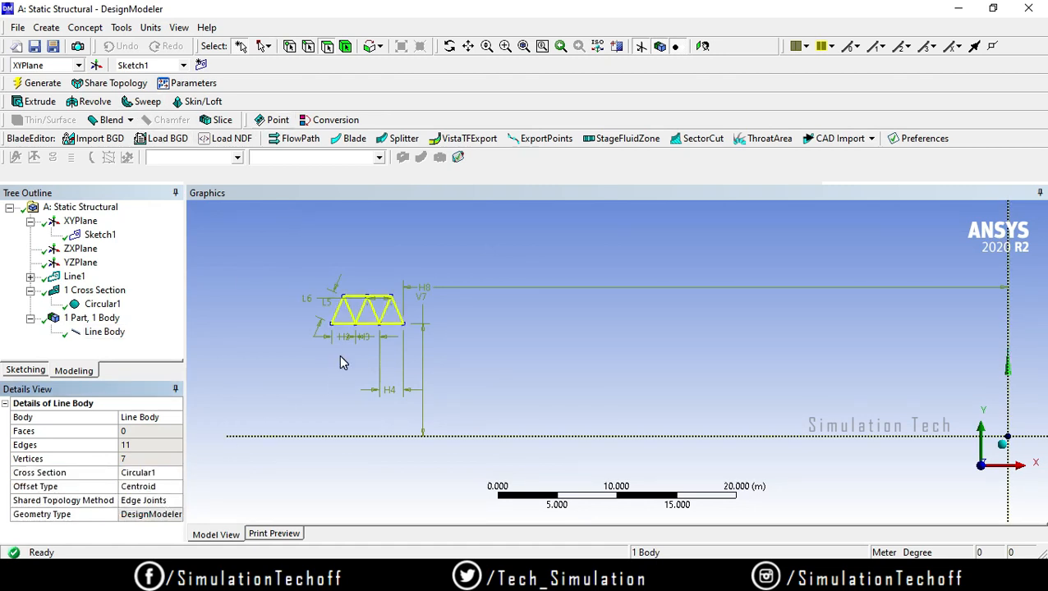
# Step: Turn on the Cross Section Solids display for the truss members
pyautogui.scroll(5, 339, 349)
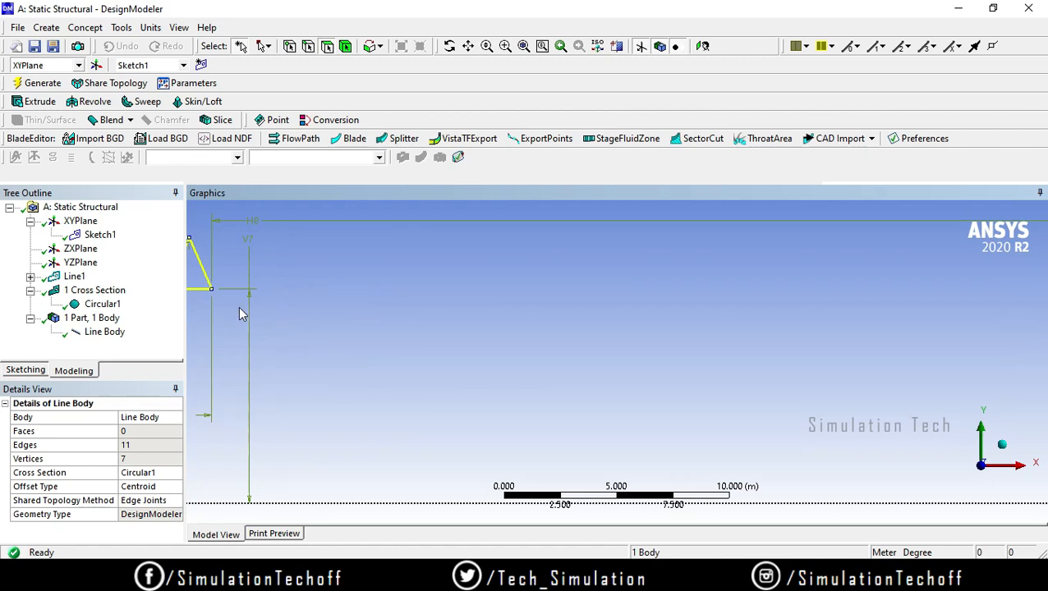
pyautogui.keyDown('ctrl'); pyautogui.moveTo(238, 313); pyautogui.dragTo(537, 333, button='middle'); pyautogui.keyUp('ctrl')
pyautogui.scroll(6, 536, 333)
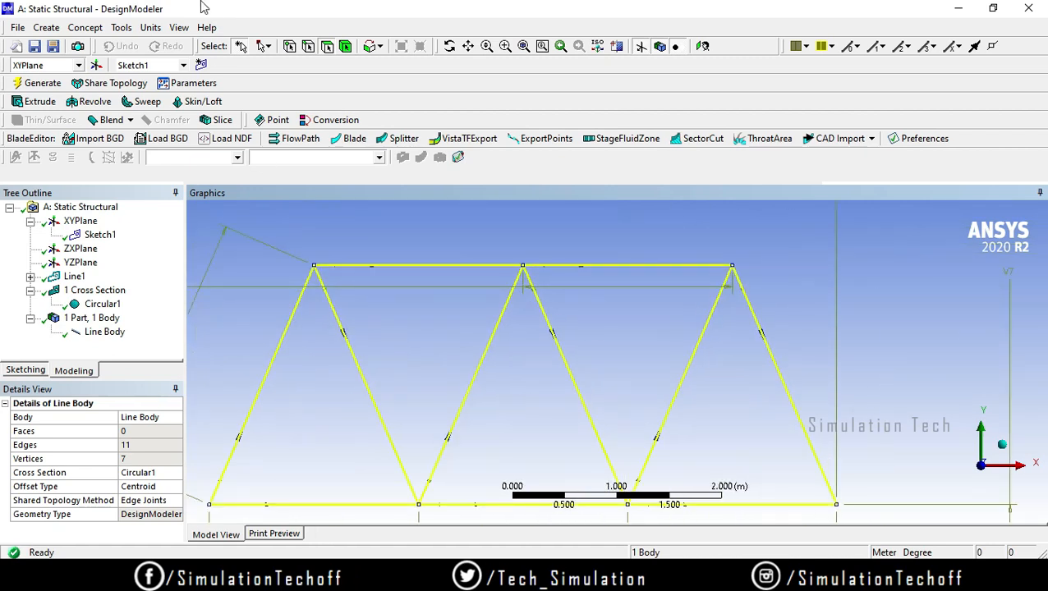
pyautogui.click(179, 27)
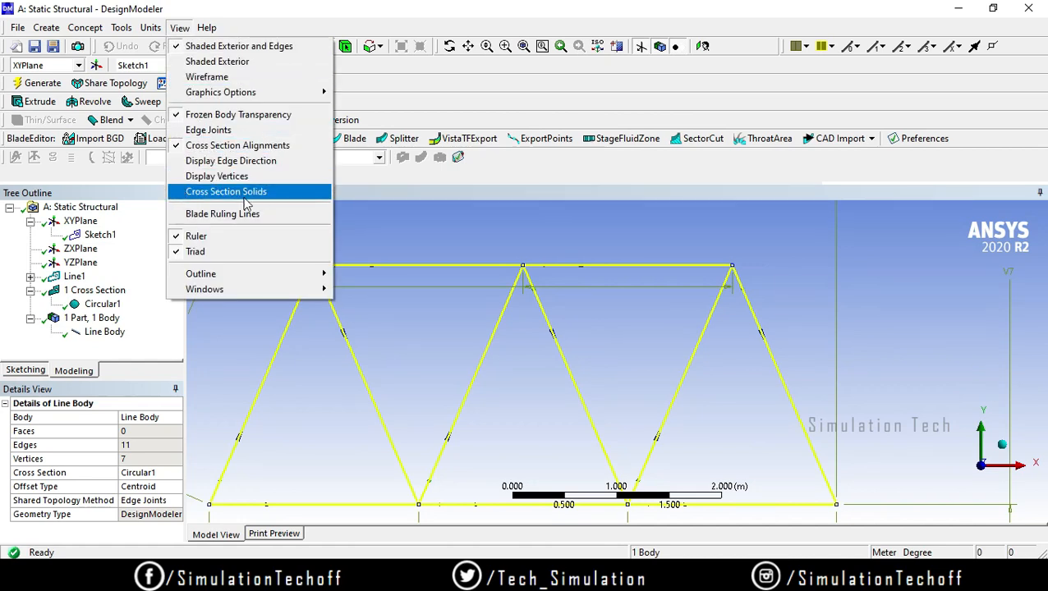
pyautogui.click(217, 192)
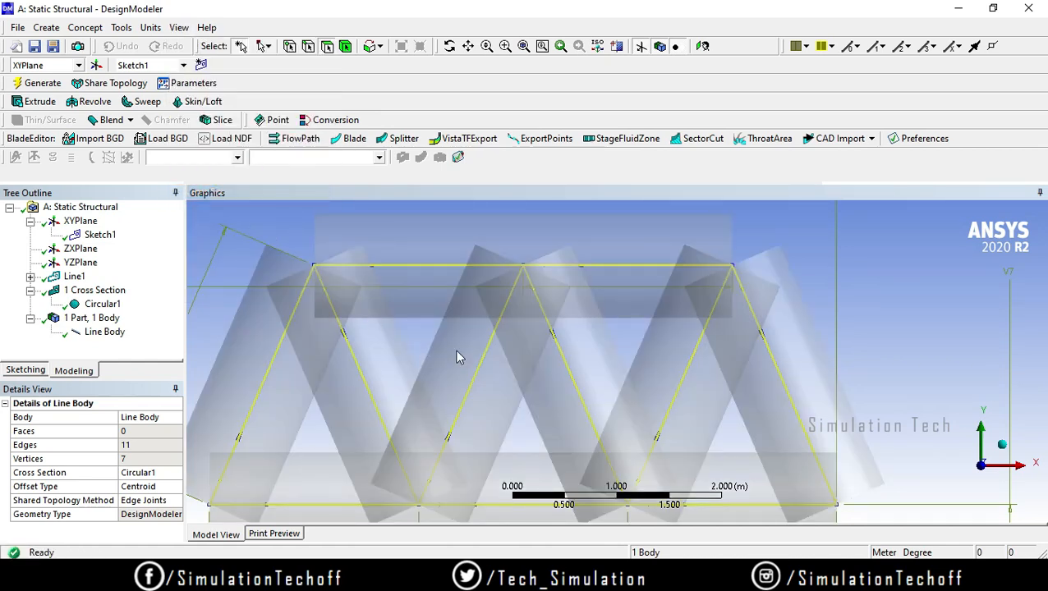
# Step: Set the radius of the Circular1 cross section to 0.05 m
pyautogui.click(102, 304)
pyautogui.click(108, 459)
pyautogui.write('0.00')
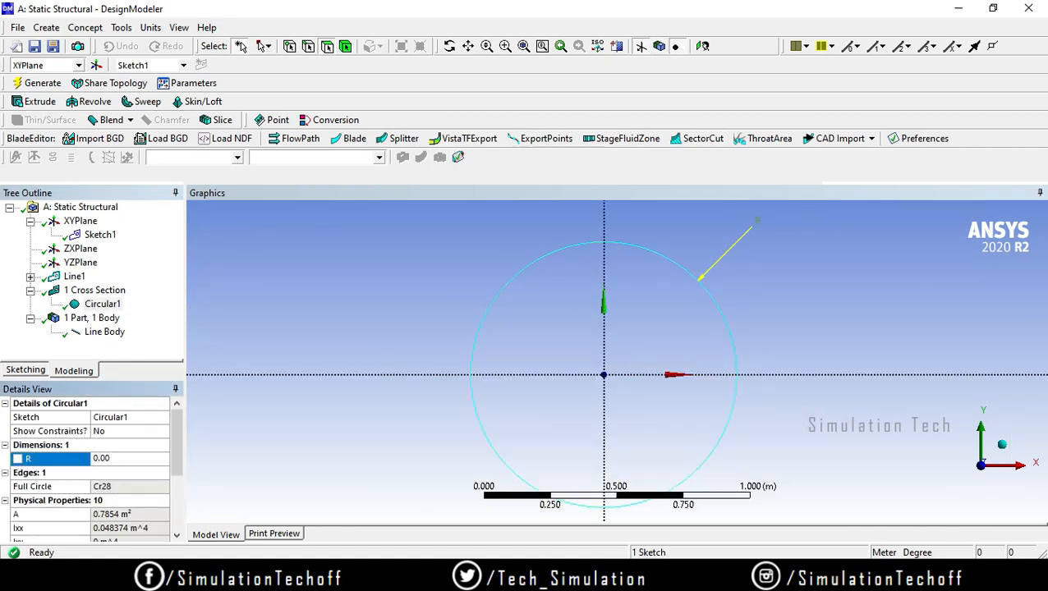
pyautogui.write('5')
pyautogui.press('Return')
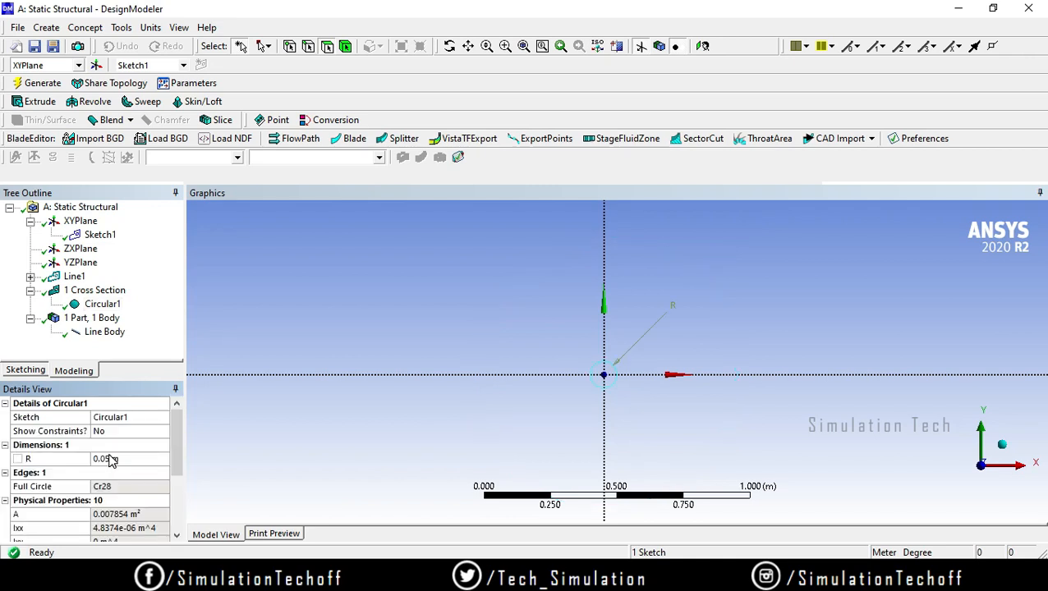
# Step: Examine the line body's member thickness and joints along the truss with the resized cross section
pyautogui.click(98, 331)
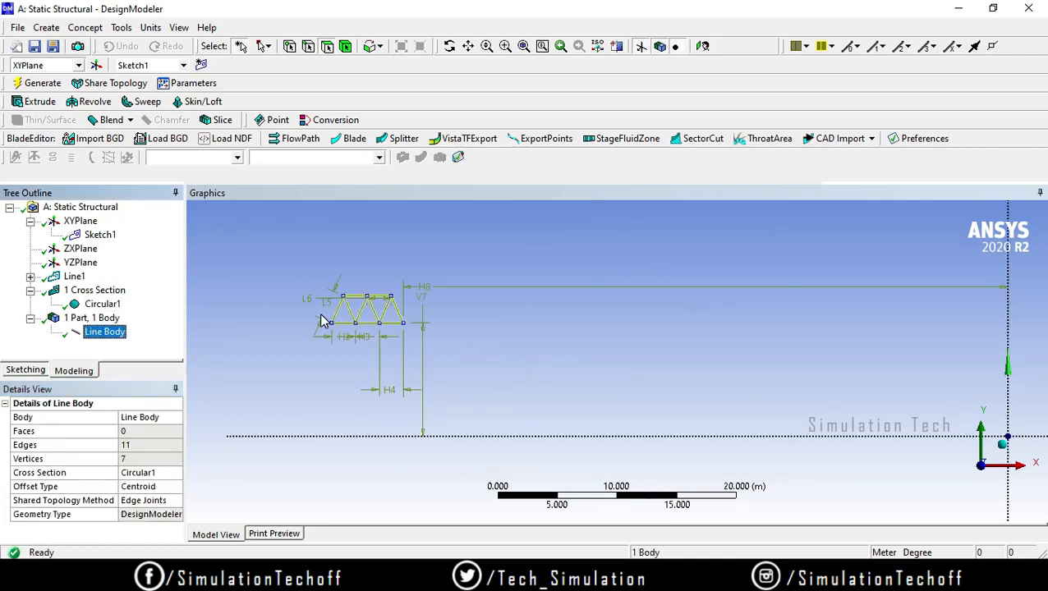
pyautogui.scroll(4, 360, 337)
pyautogui.keyDown('ctrl'); pyautogui.moveTo(245, 302); pyautogui.dragTo(788, 379, button='middle'); pyautogui.keyUp('ctrl')
pyautogui.scroll(6, 637, 352)
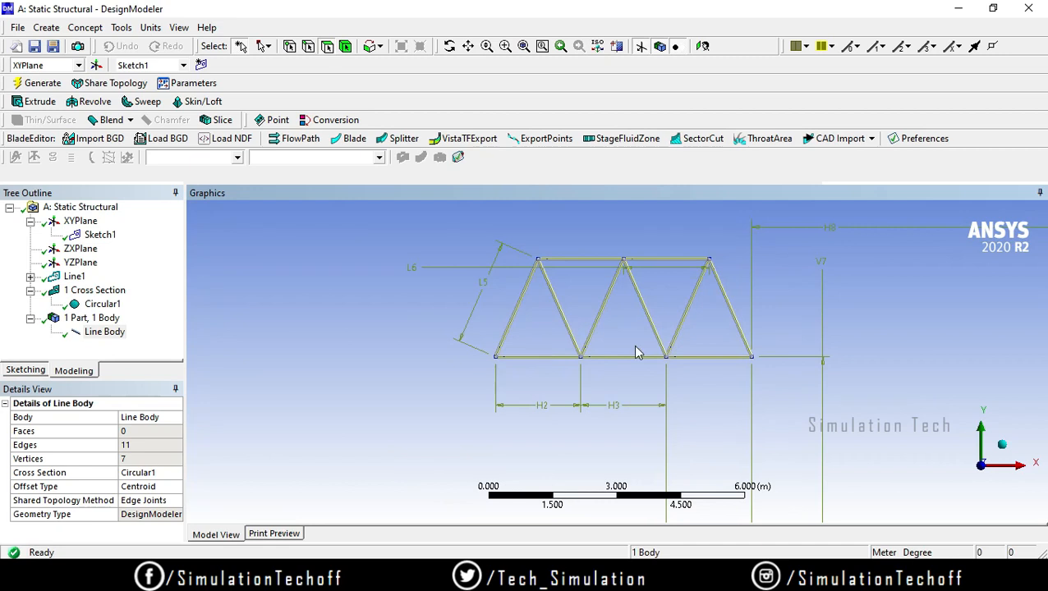
pyautogui.keyDown('ctrl'); pyautogui.moveTo(579, 317); pyautogui.dragTo(520, 298, button='middle'); pyautogui.keyUp('ctrl')
pyautogui.scroll(5, 541, 445)
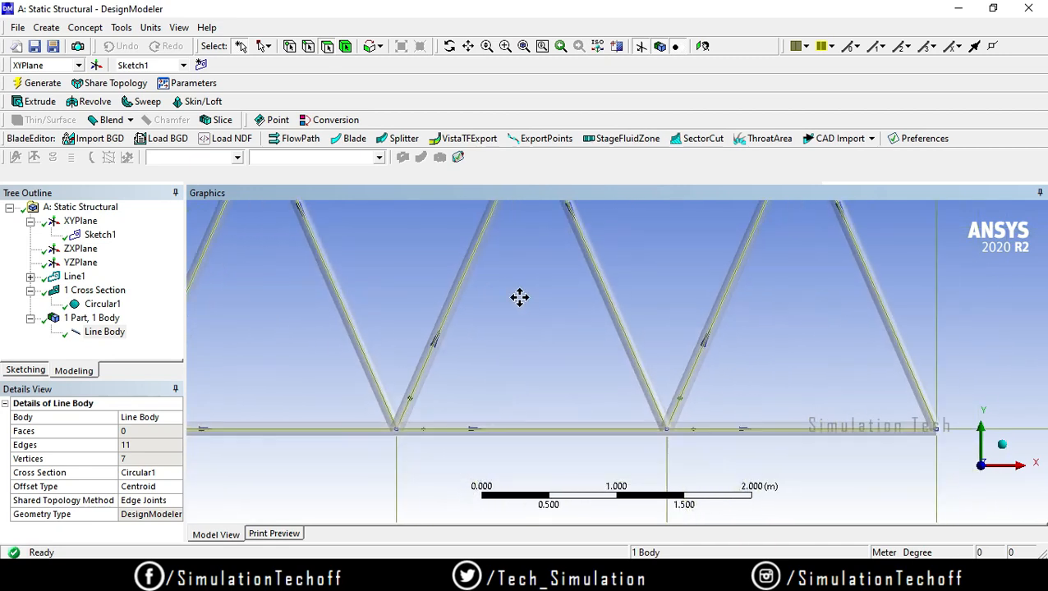
pyautogui.scroll(-1, 520, 298)
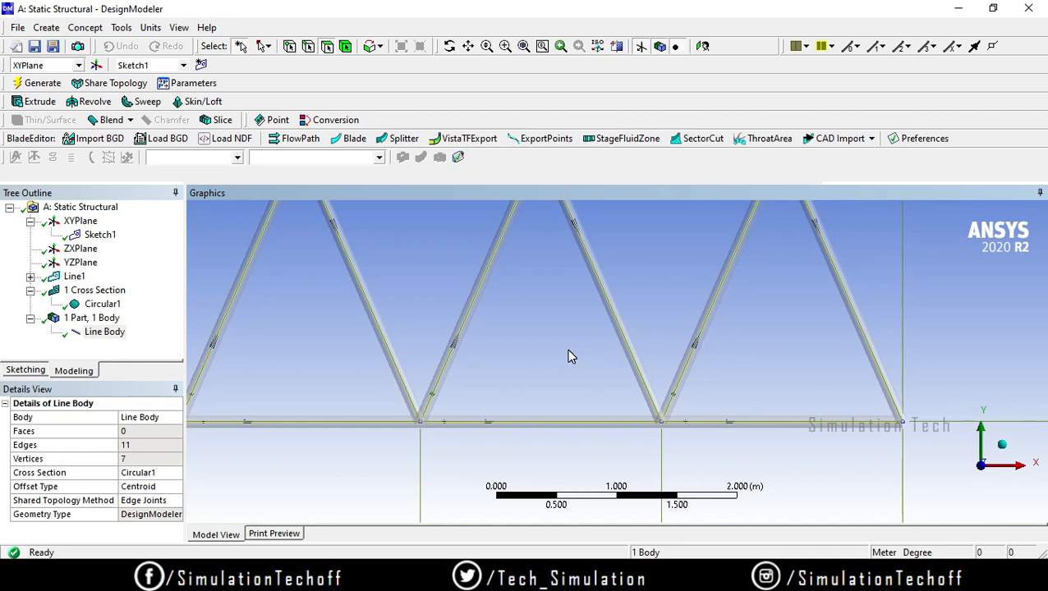
pyautogui.keyDown('ctrl'); pyautogui.moveTo(543, 391); pyautogui.dragTo(588, 376, button='middle'); pyautogui.keyUp('ctrl')
pyautogui.scroll(-1, 591, 370)
pyautogui.scroll(-2, 591, 370)
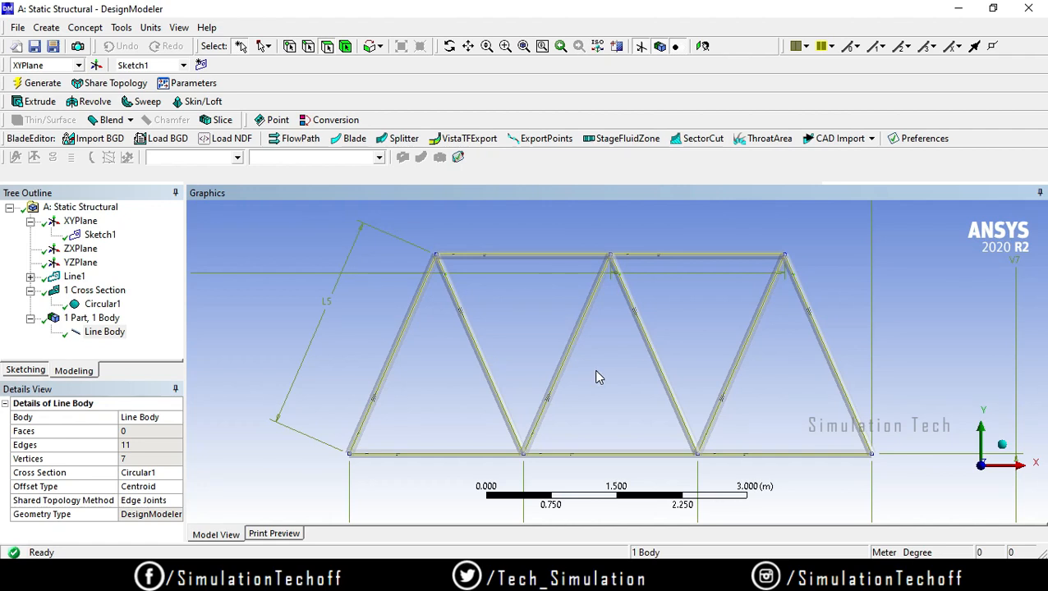
# Step: Leave DesignModeler and the truss problem PDF in the browser, and switch to the Workbench Project Schematic
pyautogui.click(956, 10)
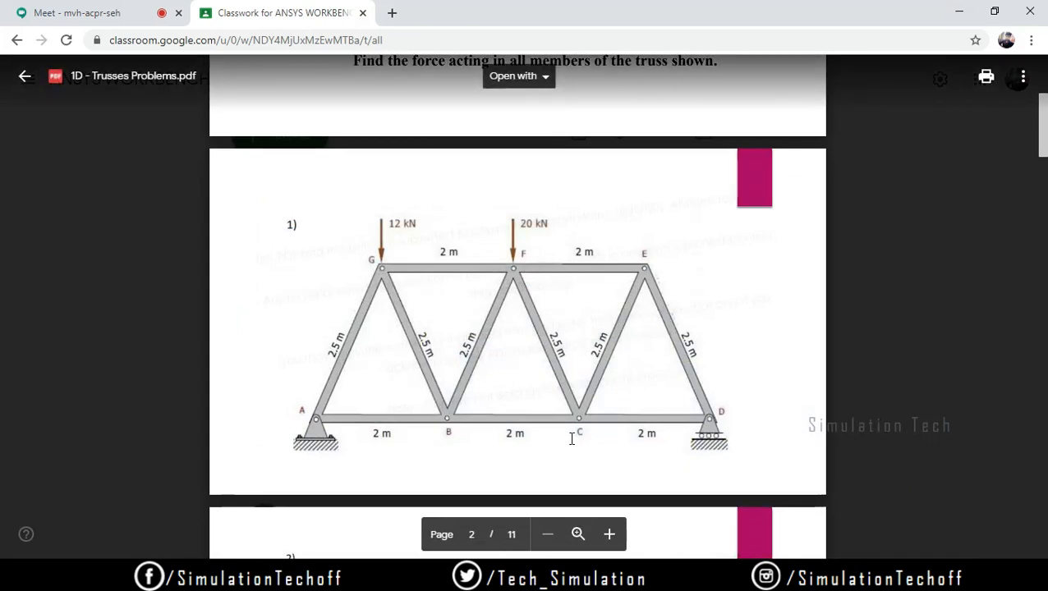
pyautogui.click(959, 11)
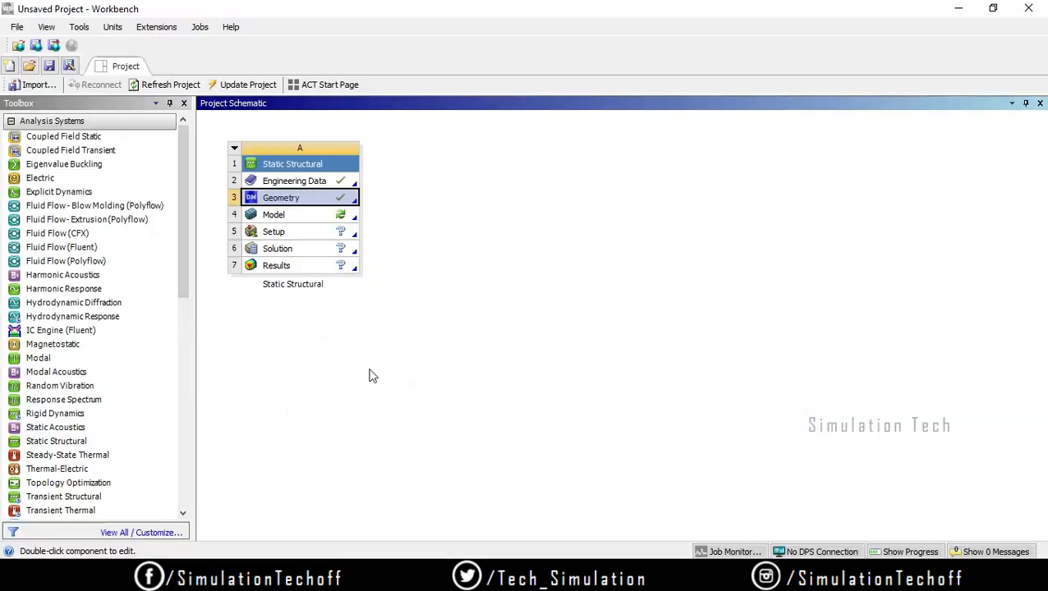
# Step: Open the Static Structural model in Mechanical, view the truss face-on, and generate the default mesh
pyautogui.doubleClick(308, 217)
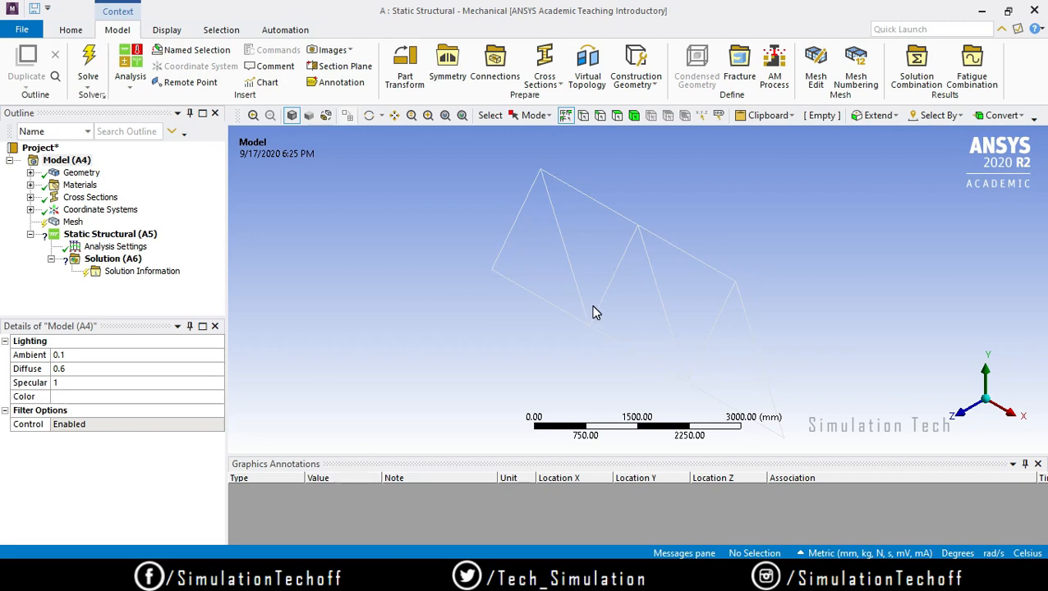
pyautogui.click(957, 414)
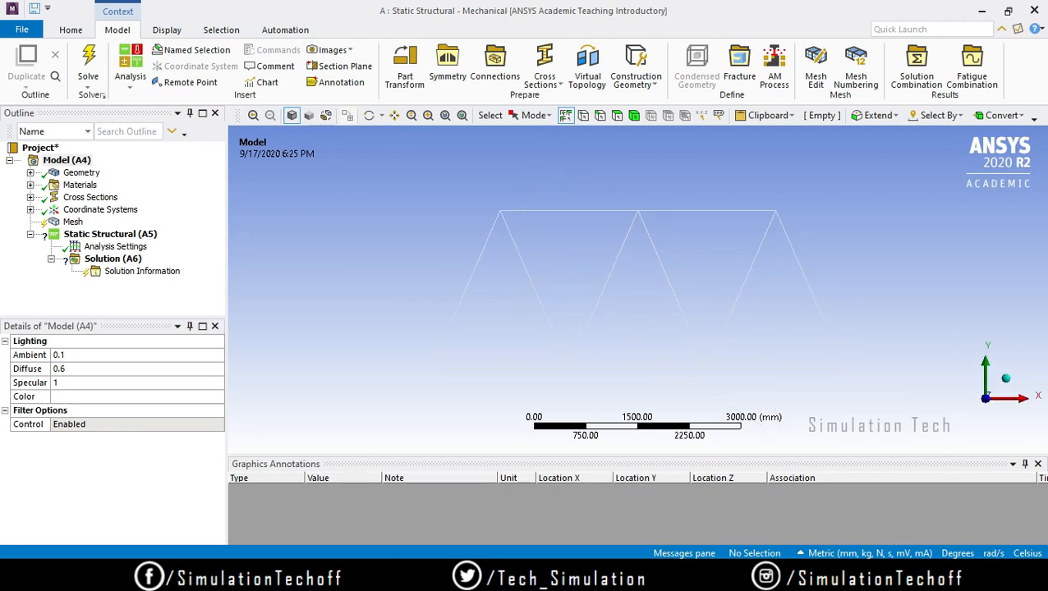
pyautogui.moveTo(624, 576)
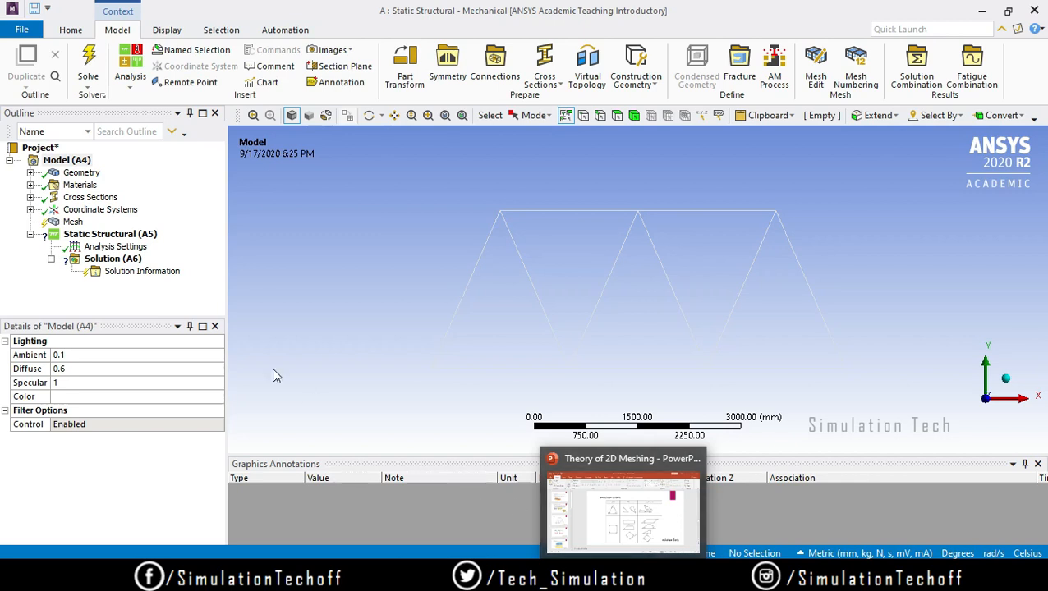
pyautogui.click(70, 221)
pyautogui.rightClick(71, 222)
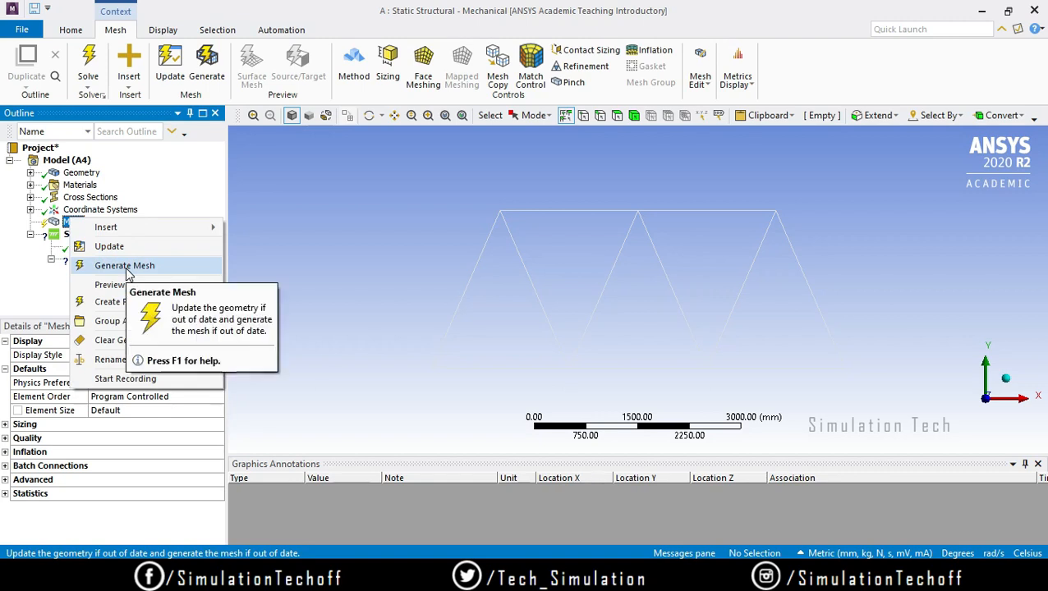
pyautogui.click(125, 266)
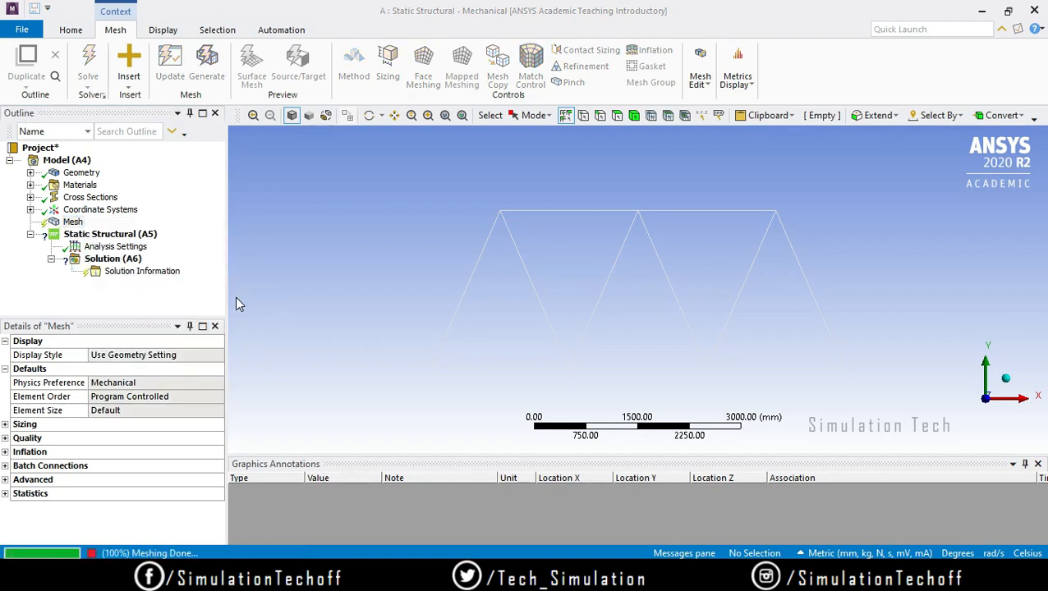
# Step: Add a Fixed Support at the lower left end vertex of the truss
pyautogui.click(131, 235)
pyautogui.rightClick(127, 236)
pyautogui.moveTo(169, 247)
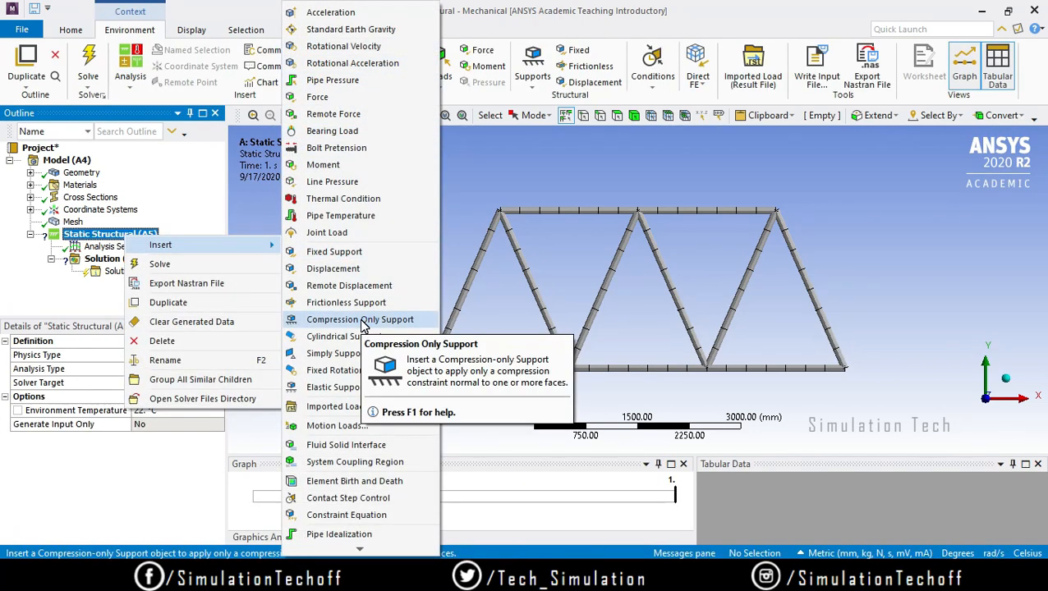
pyautogui.click(350, 258)
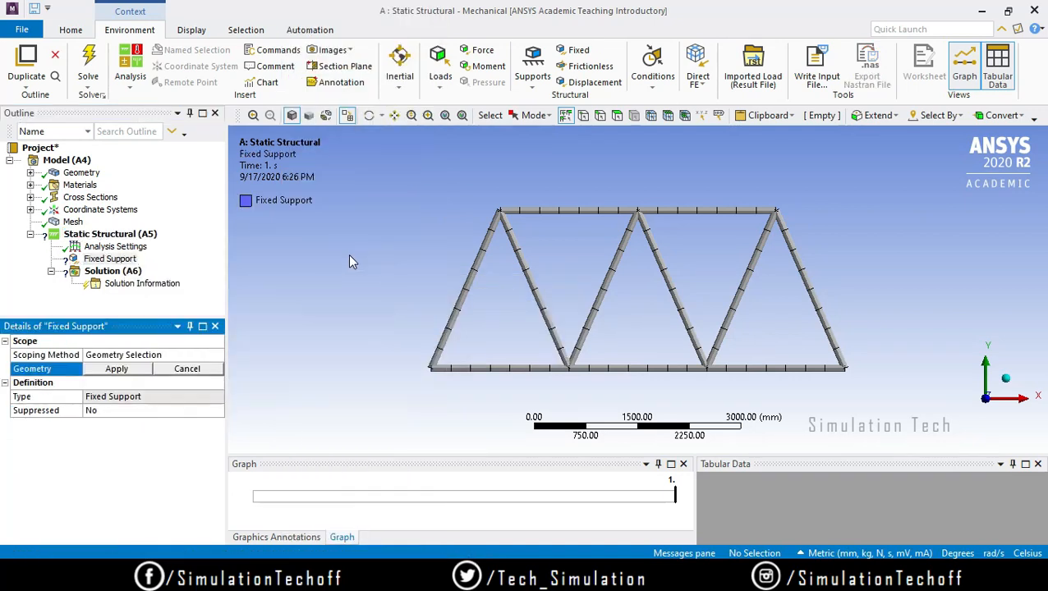
pyautogui.click(430, 368)
pyautogui.click(116, 370)
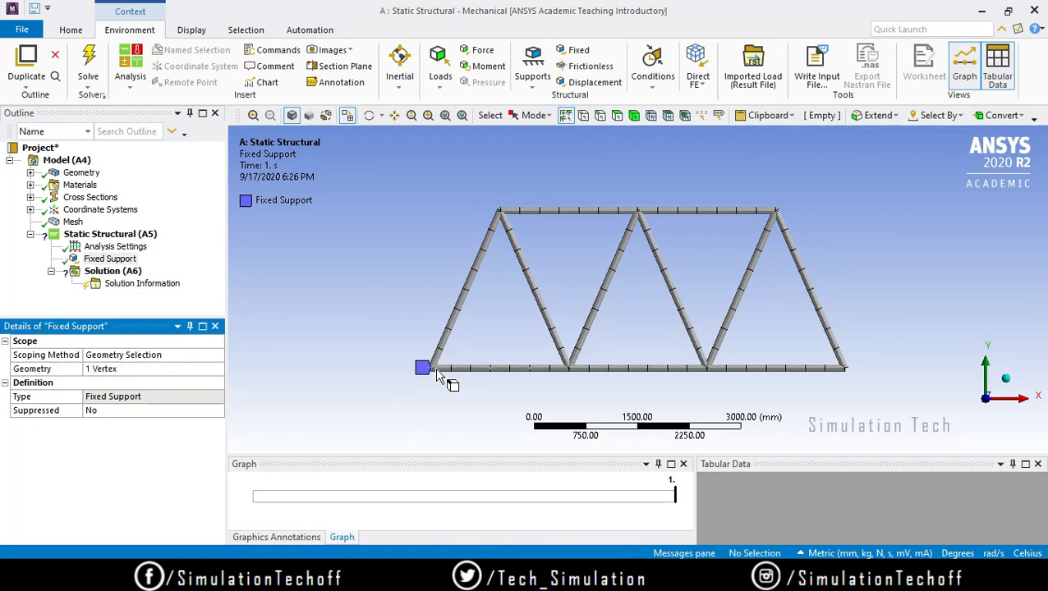
# Step: Insert a Displacement condition, and add a Fixed Rotation at the truss's lower right end vertex
pyautogui.rightClick(112, 238)
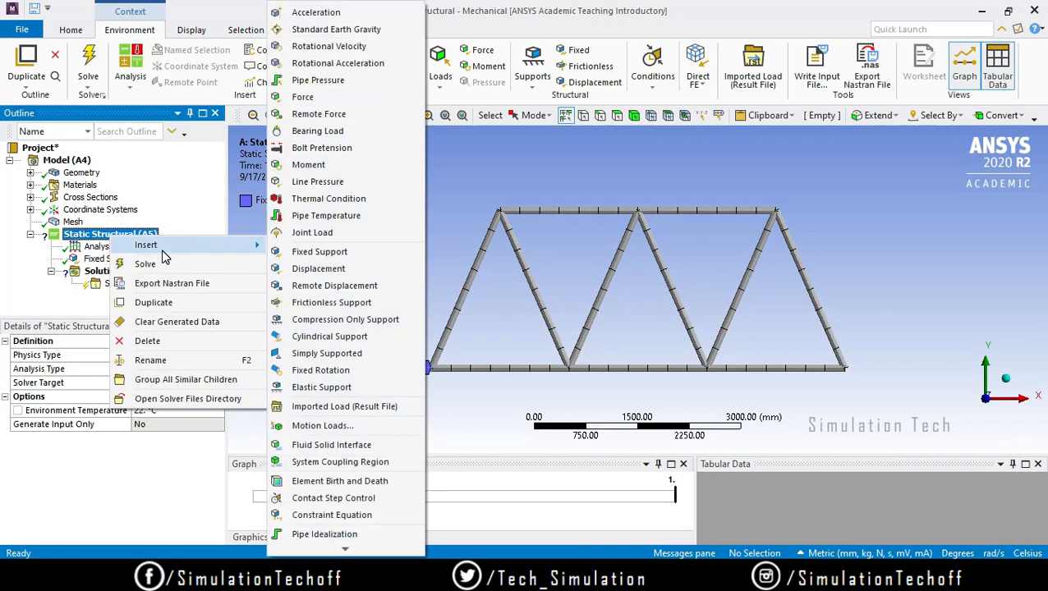
pyautogui.click(317, 268)
pyautogui.rightClick(113, 238)
pyautogui.moveTo(164, 246)
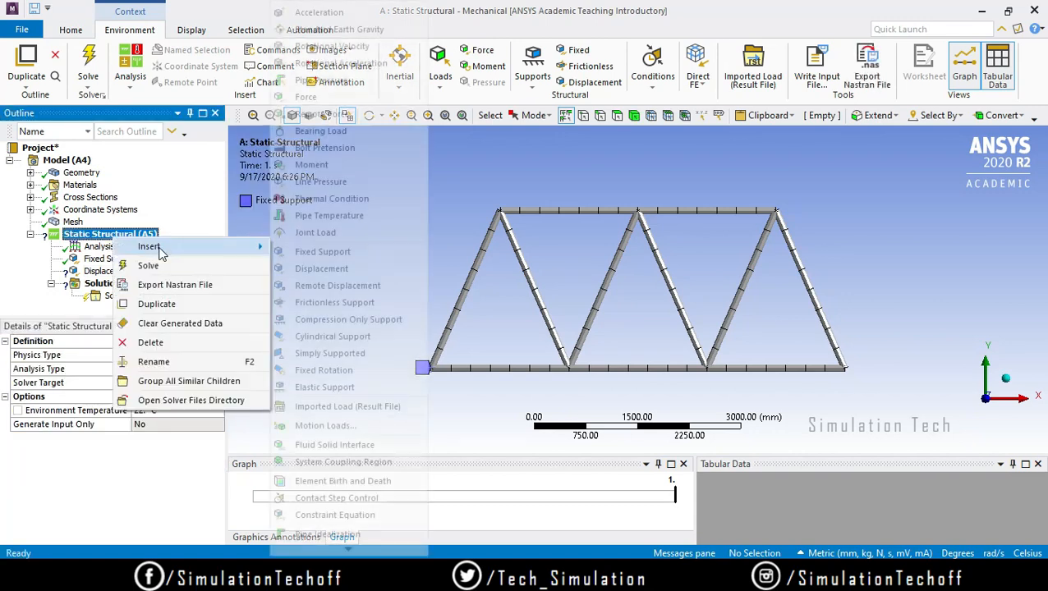
pyautogui.click(329, 370)
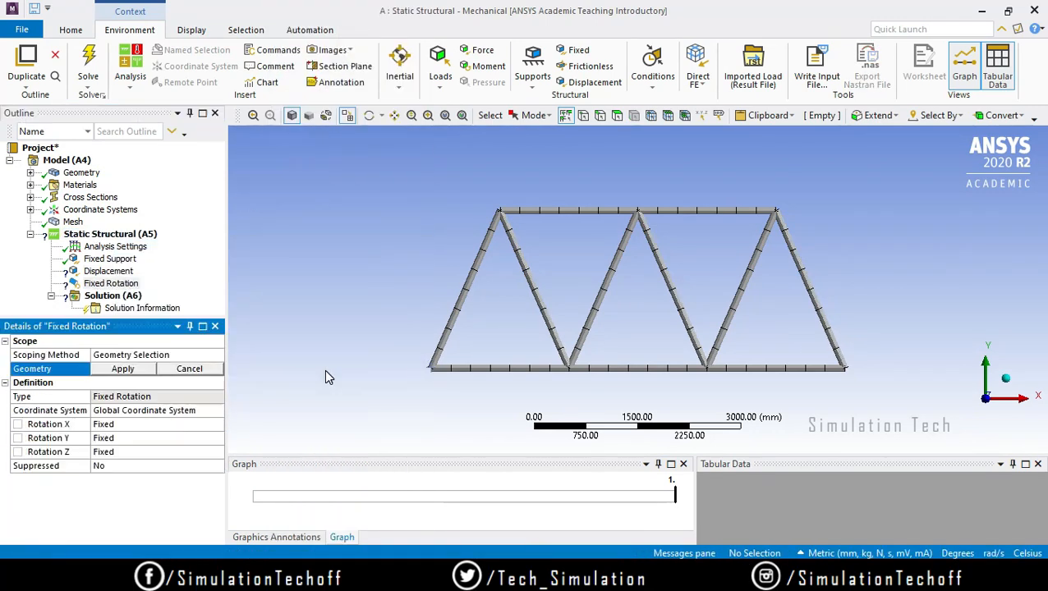
pyautogui.click(851, 376)
pyautogui.click(123, 370)
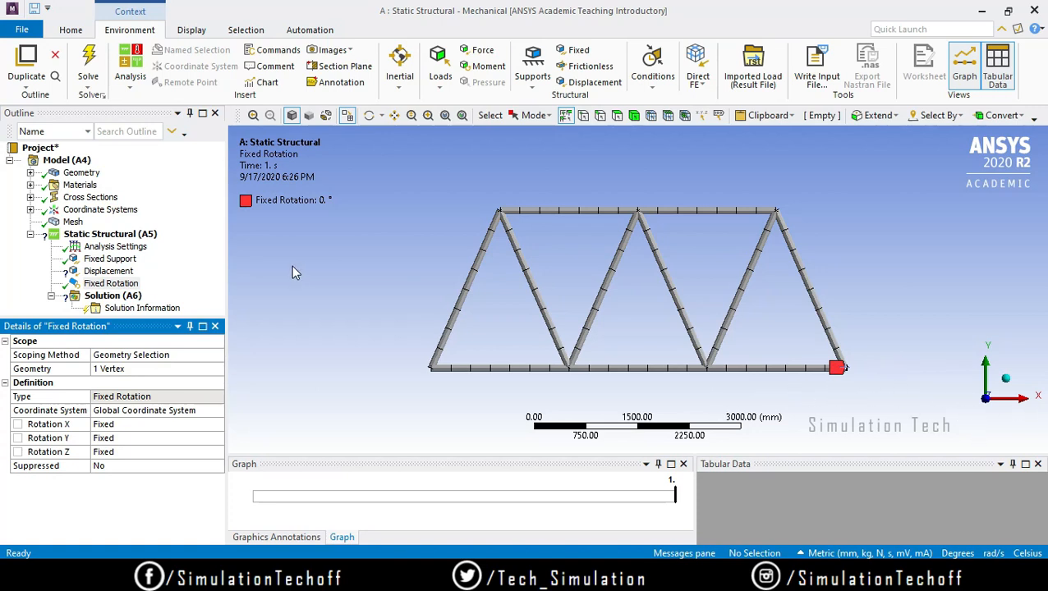
# Step: Set the Displacement's Y and Z components to 0 mm and apply it to the truss's lower right end vertex
pyautogui.click(103, 272)
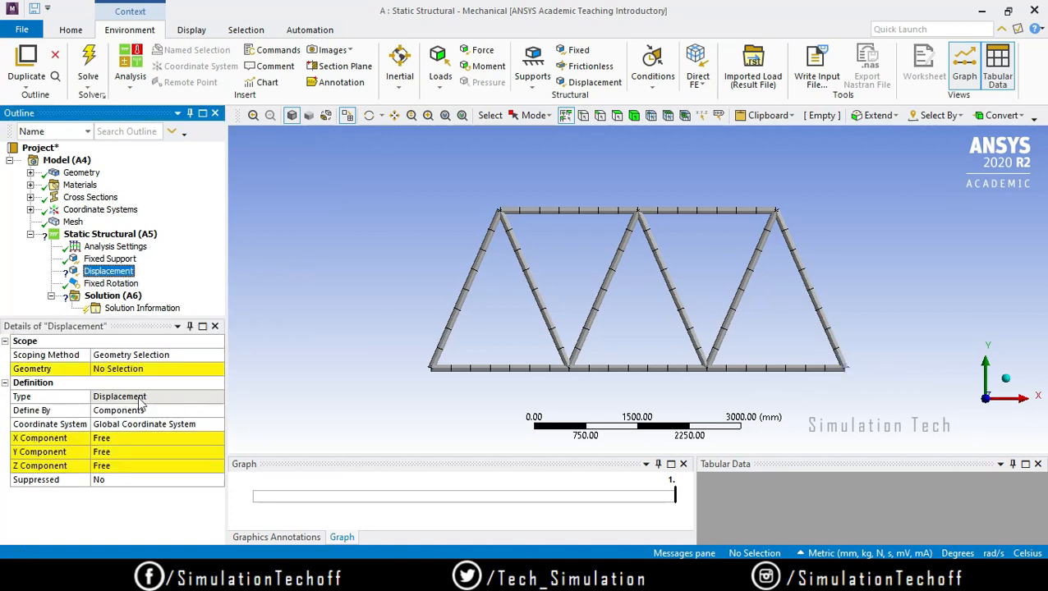
pyautogui.click(133, 452)
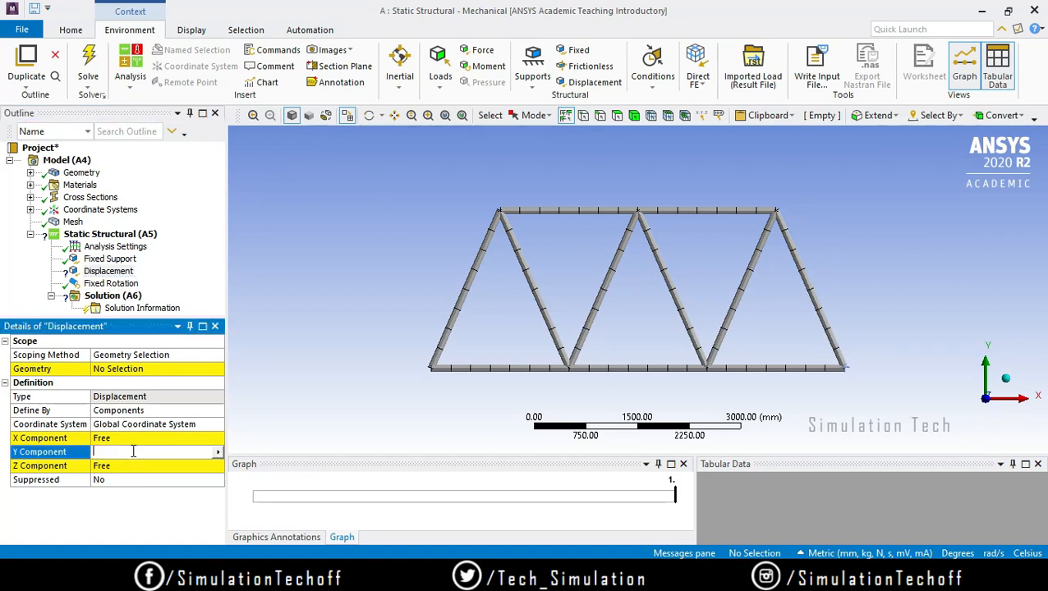
pyautogui.write('0')
pyautogui.press('Return')
pyautogui.click(151, 467)
pyautogui.write('0')
pyautogui.press('Return')
pyautogui.click(119, 371)
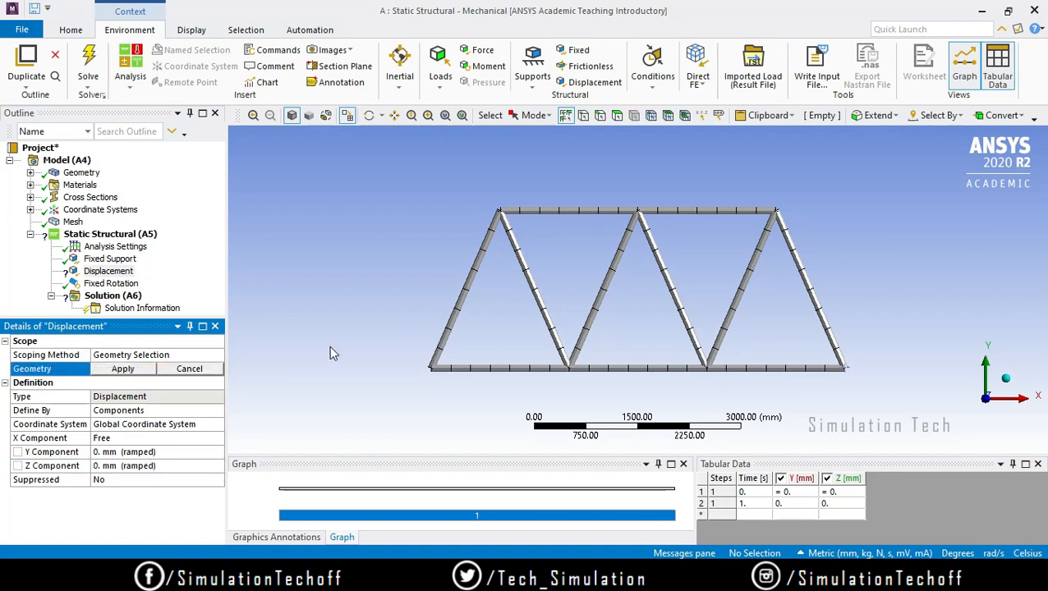
pyautogui.click(846, 371)
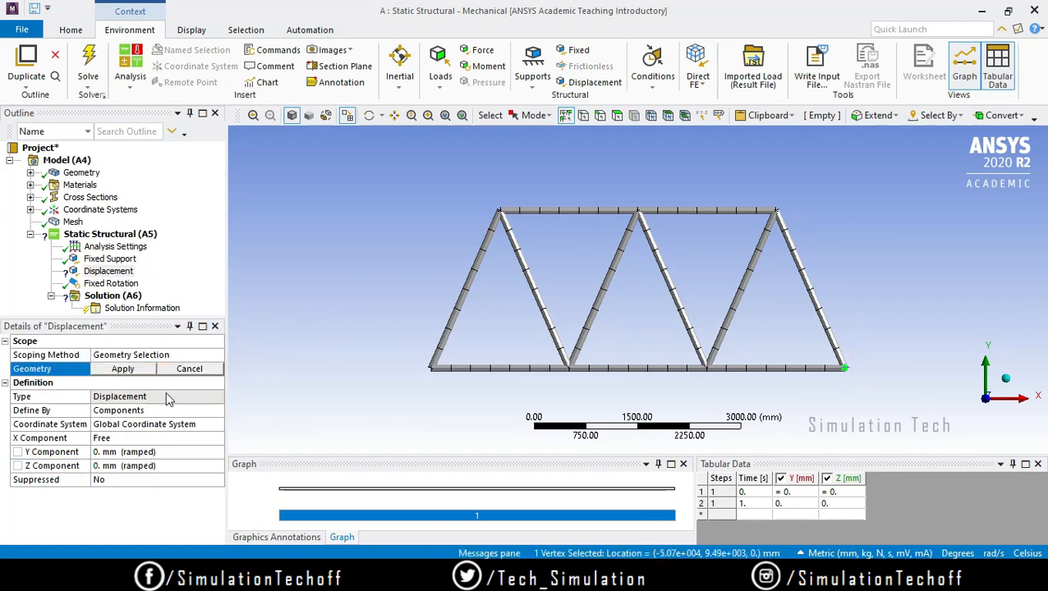
pyautogui.click(130, 372)
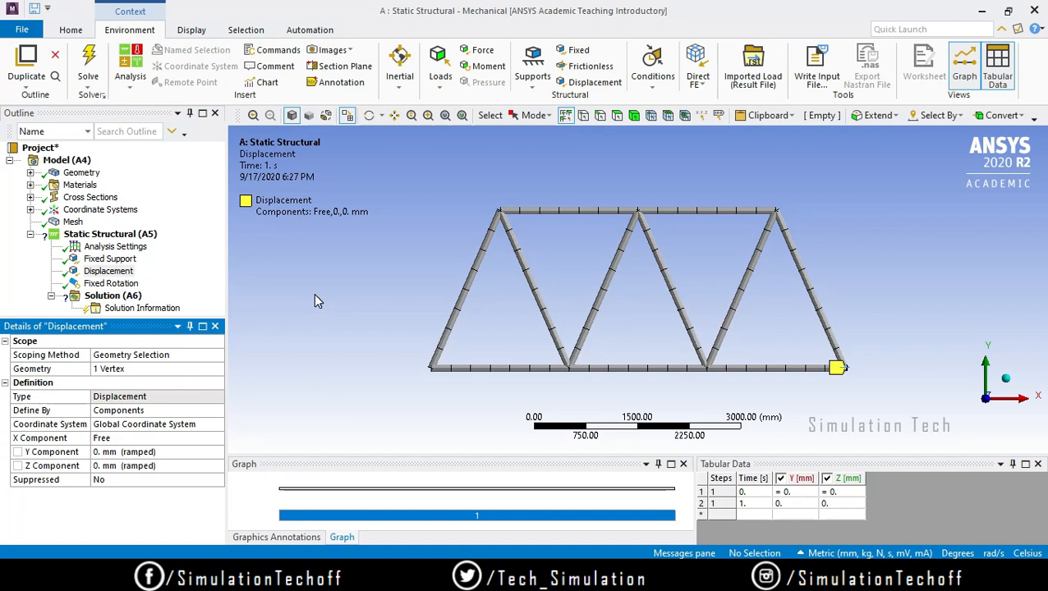
# Step: Review the Fixed Support, Displacement, Fixed Rotation and Analysis Settings of the static structural setup
pyautogui.click(110, 259)
pyautogui.click(102, 272)
pyautogui.click(110, 283)
pyautogui.click(115, 246)
pyautogui.click(108, 271)
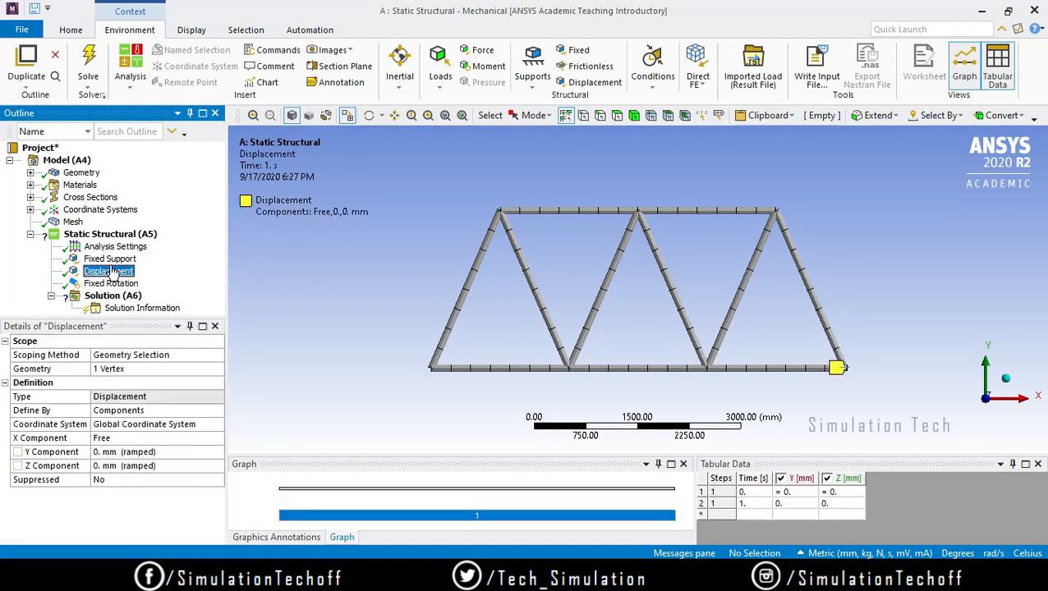
# Step: Insert a Force load into the Static Structural analysis
pyautogui.click(110, 234)
pyautogui.rightClick(124, 235)
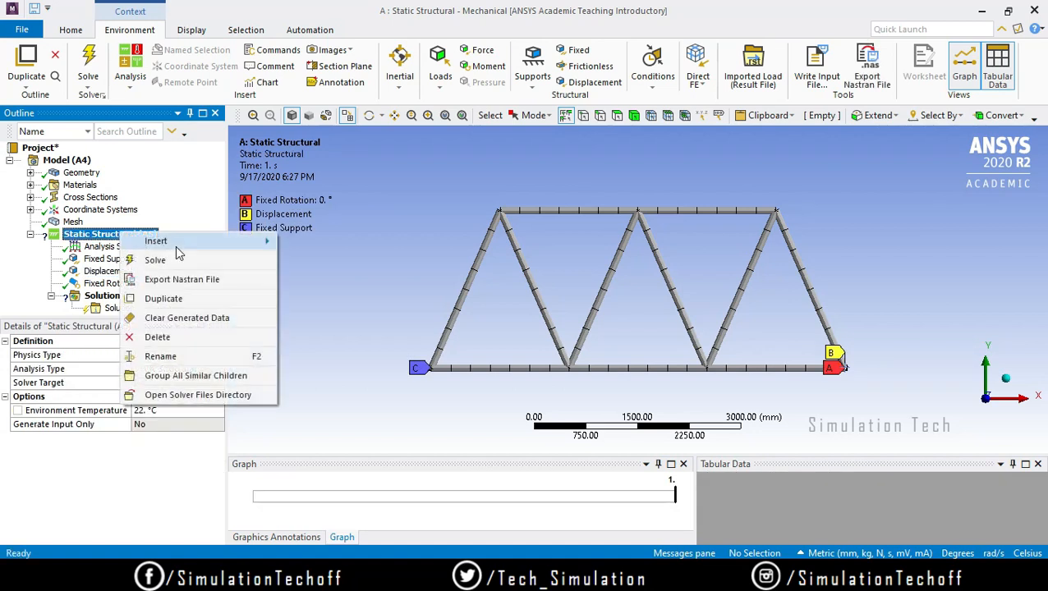
pyautogui.moveTo(189, 241)
pyautogui.click(313, 97)
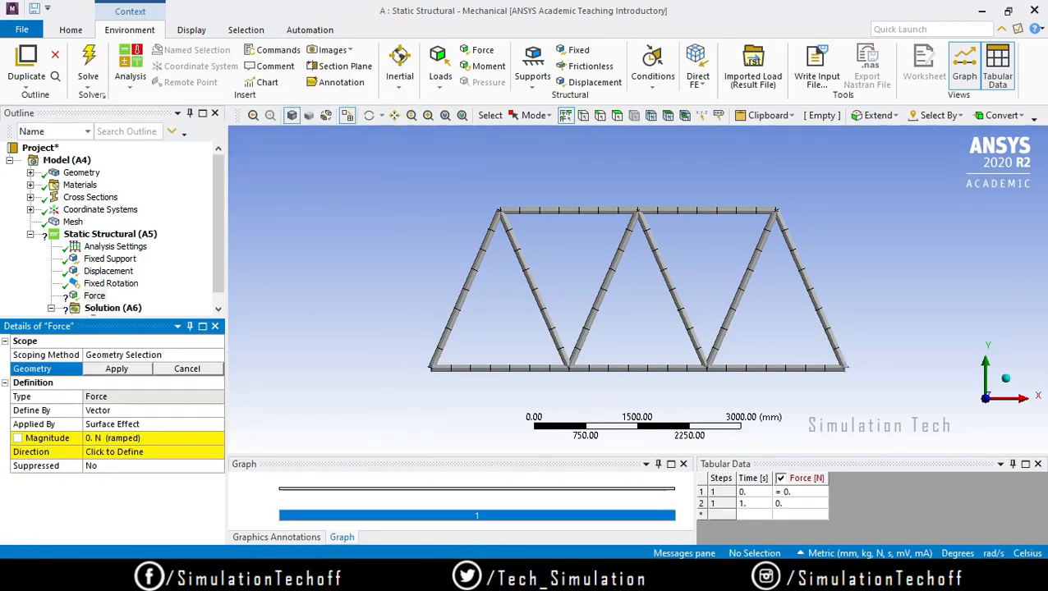
pyautogui.moveTo(584, 574)
# Step: Restrict selection to vertices and scope the force to the upper left joint of the truss
pyautogui.click(104, 371)
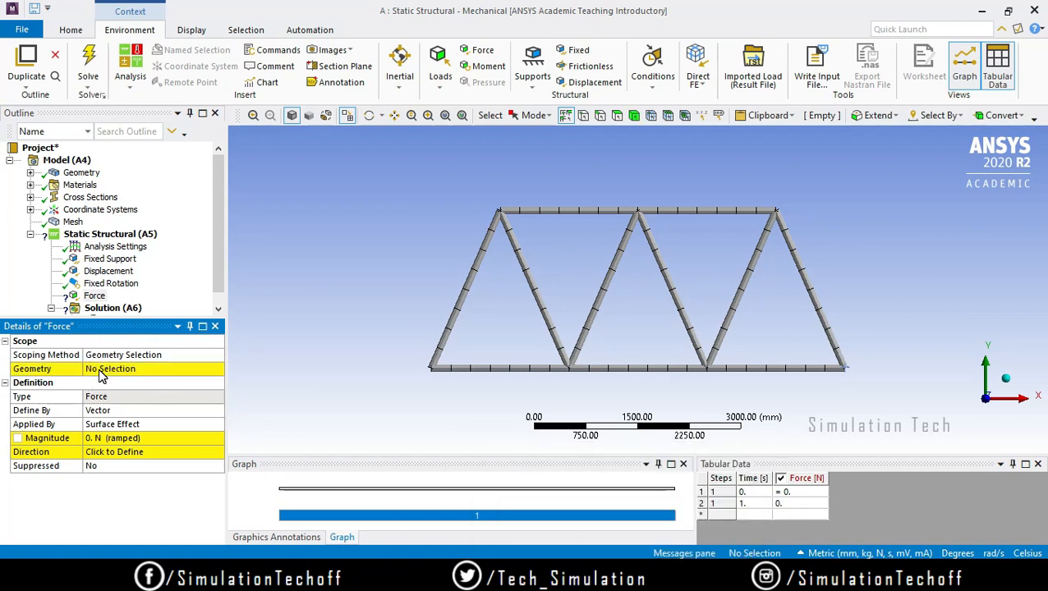
pyautogui.click(165, 373)
pyautogui.click(510, 213)
pyautogui.click(197, 369)
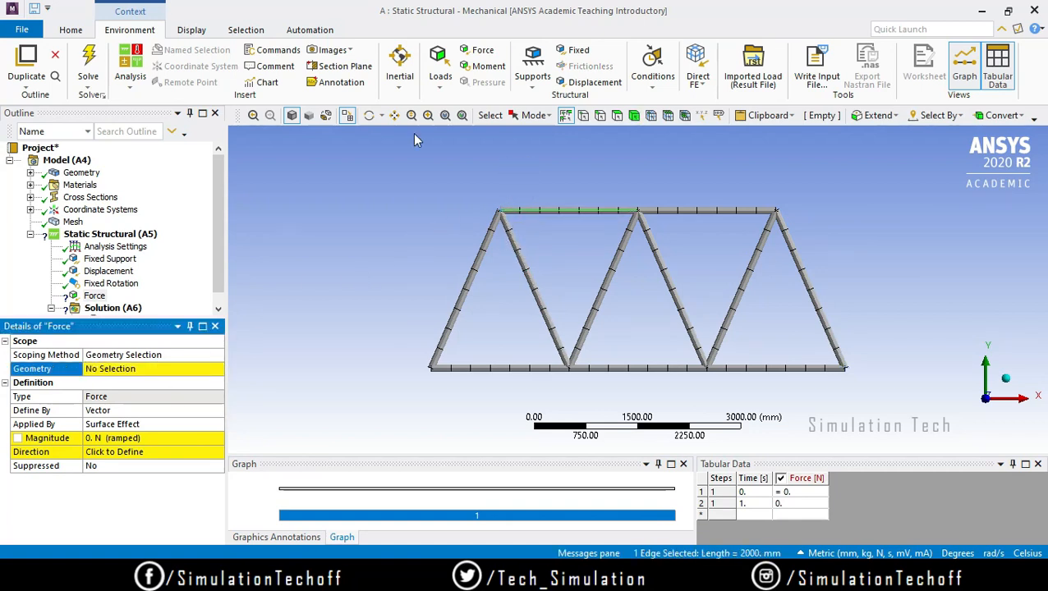
pyautogui.click(584, 115)
pyautogui.click(500, 212)
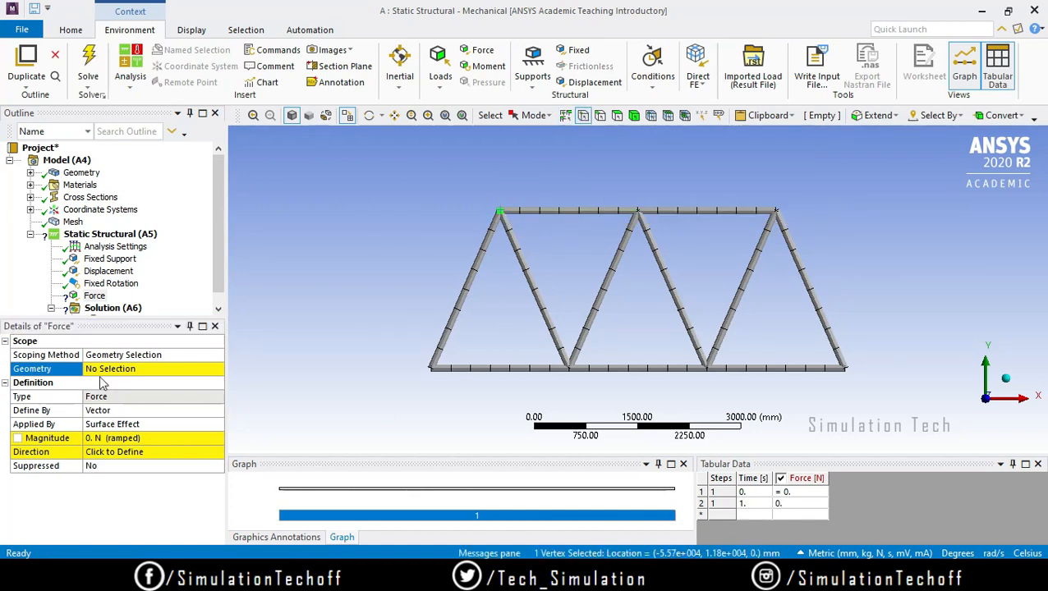
pyautogui.click(115, 370)
pyautogui.click(115, 369)
# Step: Define the upper left joint's force by components, with a Y component of -12000 N
pyautogui.click(128, 423)
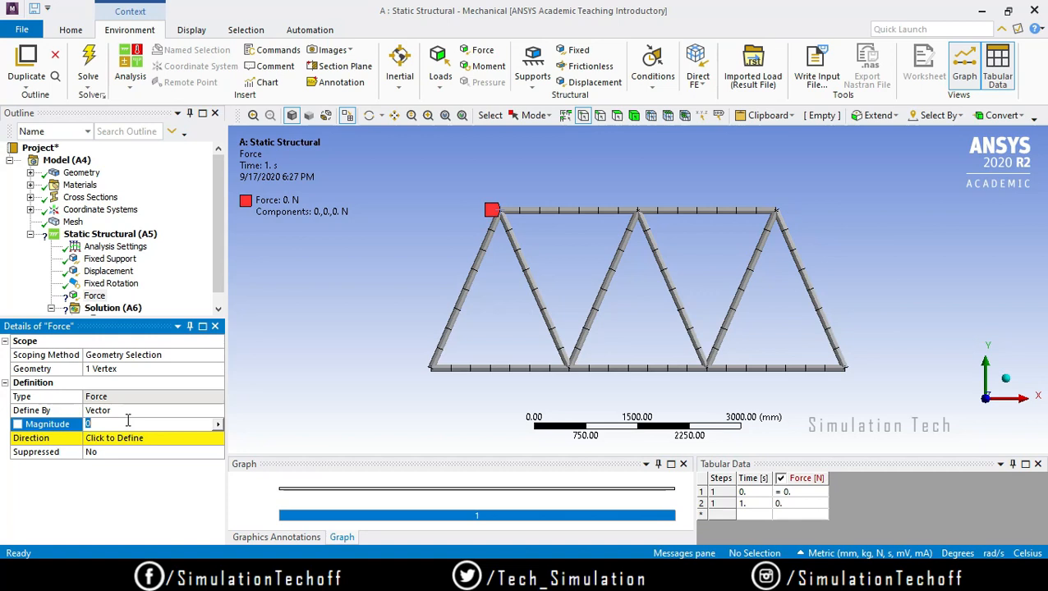
pyautogui.press('Return')
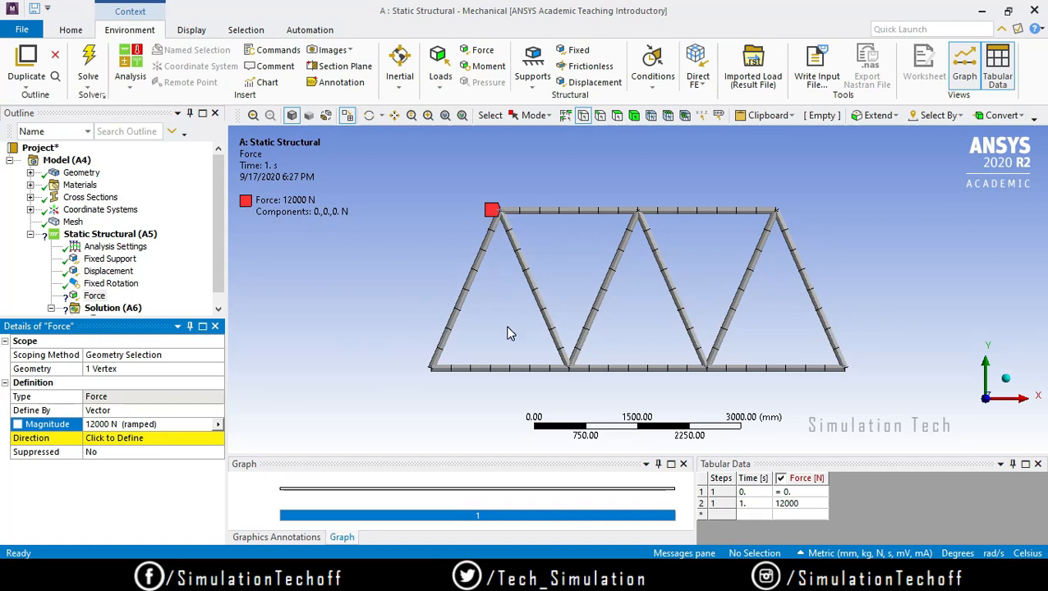
pyautogui.click(130, 412)
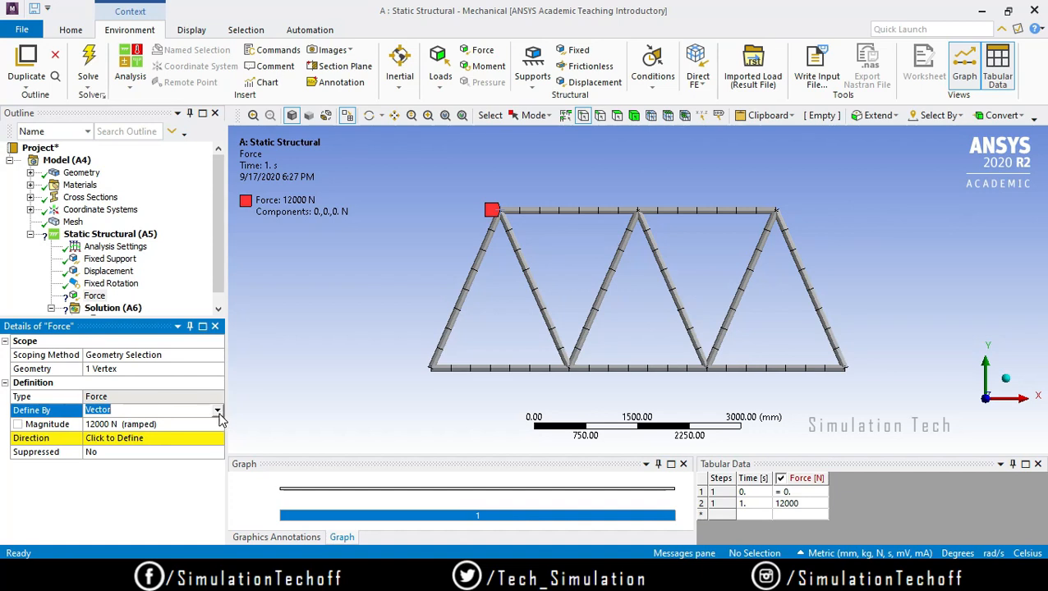
pyautogui.click(219, 412)
pyautogui.click(187, 424)
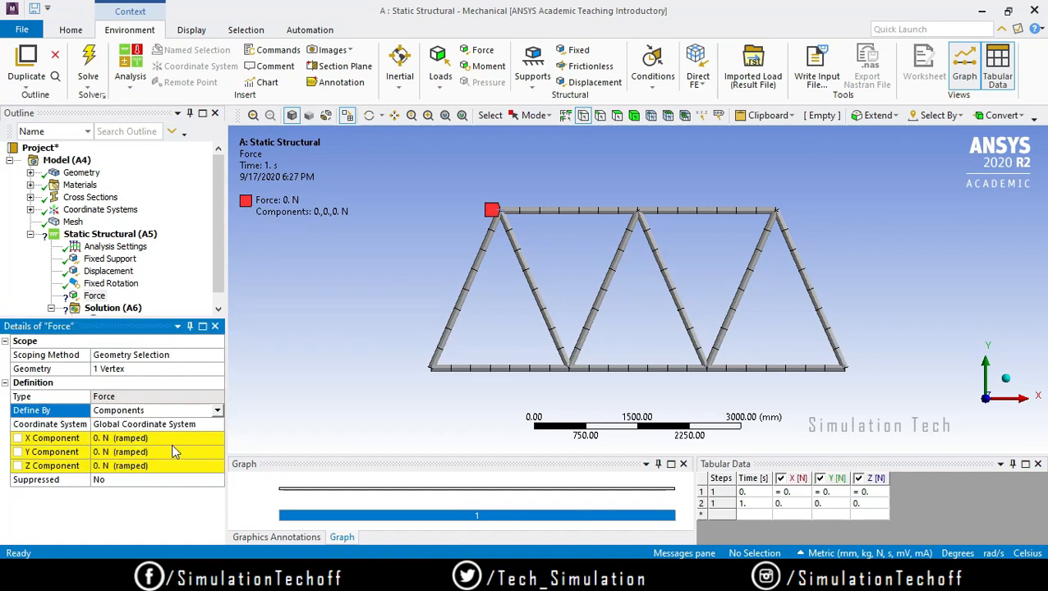
pyautogui.click(164, 451)
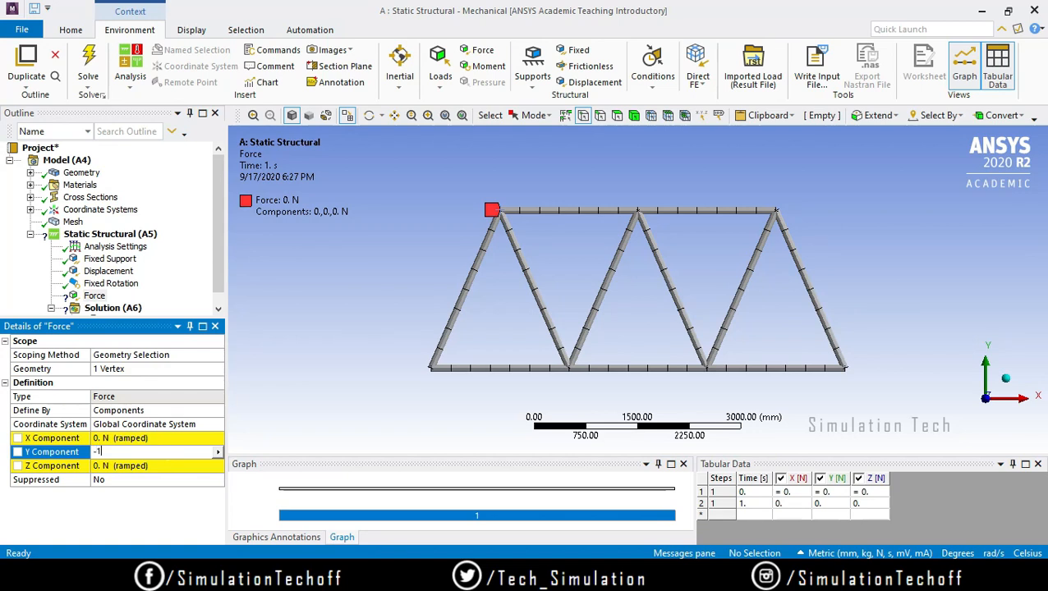
pyautogui.press('Return')
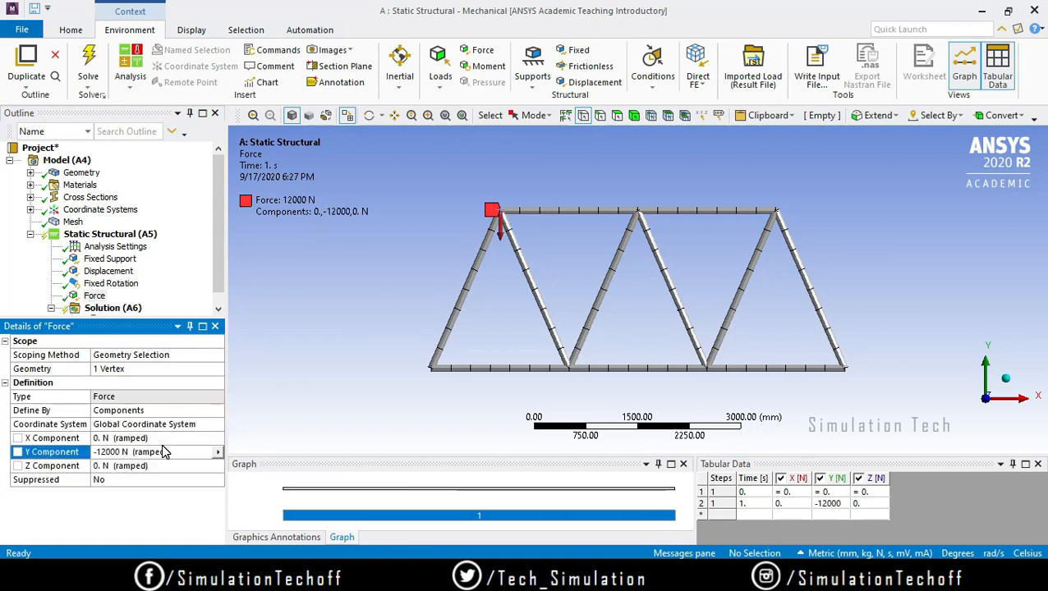
# Step: Insert a second Force load and scope it to the middle joint of the truss's top chord
pyautogui.click(103, 235)
pyautogui.rightClick(97, 235)
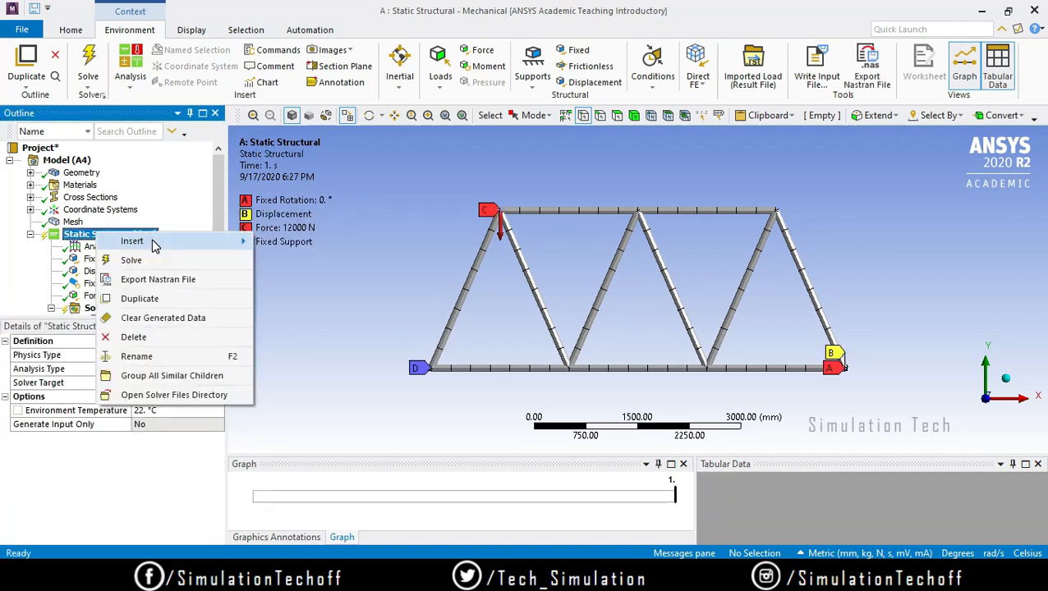
pyautogui.moveTo(164, 241)
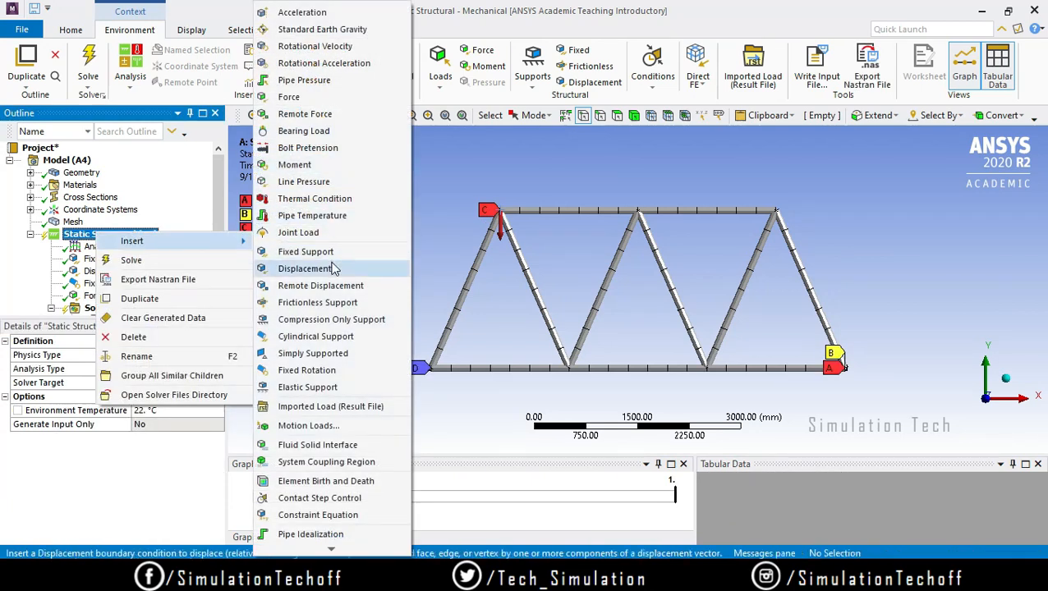
pyautogui.click(302, 99)
pyautogui.click(638, 213)
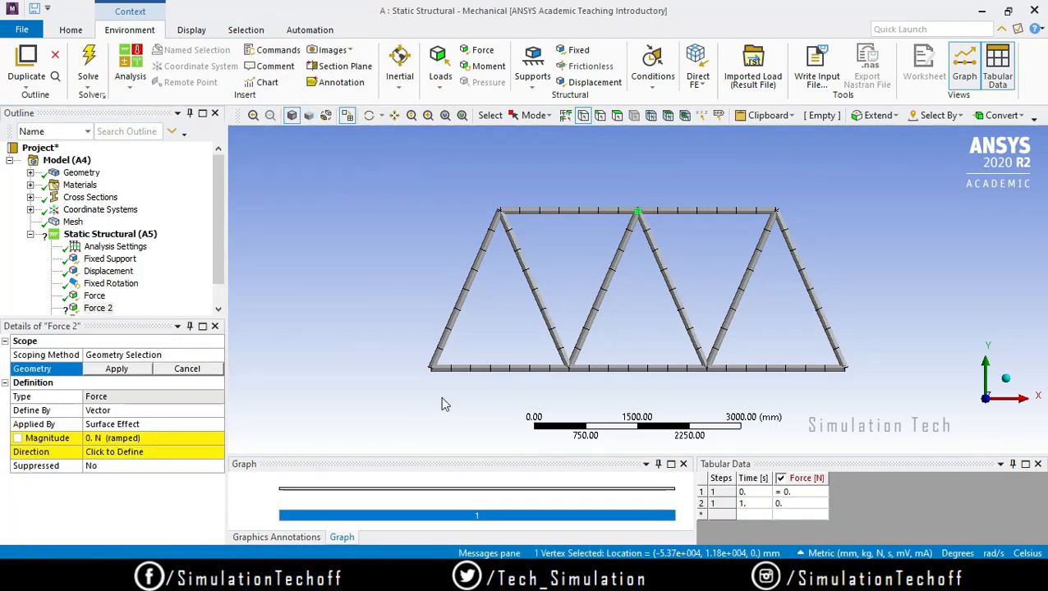
pyautogui.click(117, 369)
# Step: Define the top chord's middle joint force by components, with a Y component of -20000 N
pyautogui.click(134, 409)
pyautogui.click(218, 410)
pyautogui.click(191, 425)
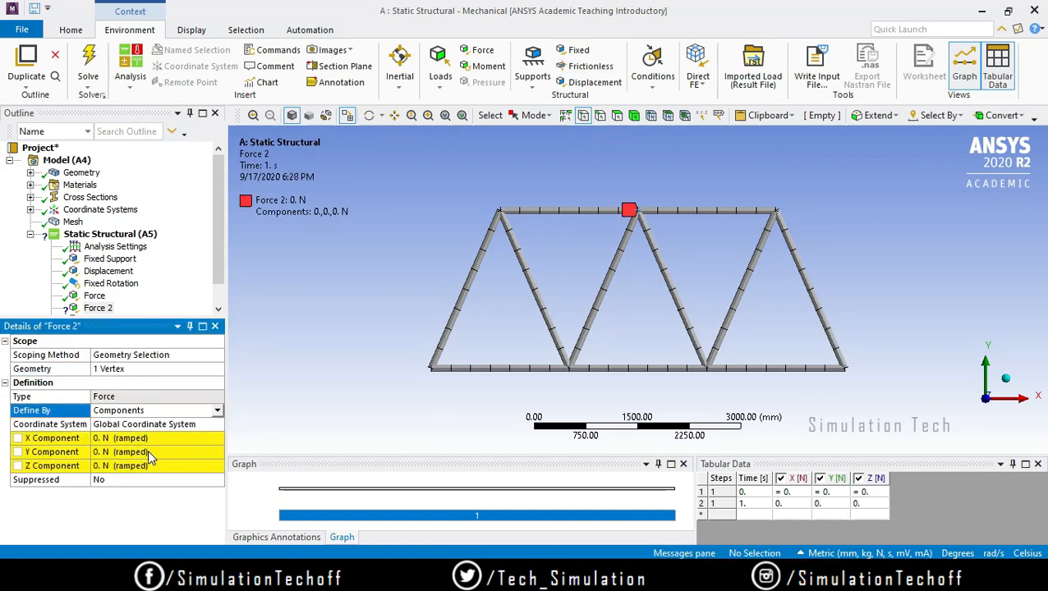
pyautogui.click(149, 452)
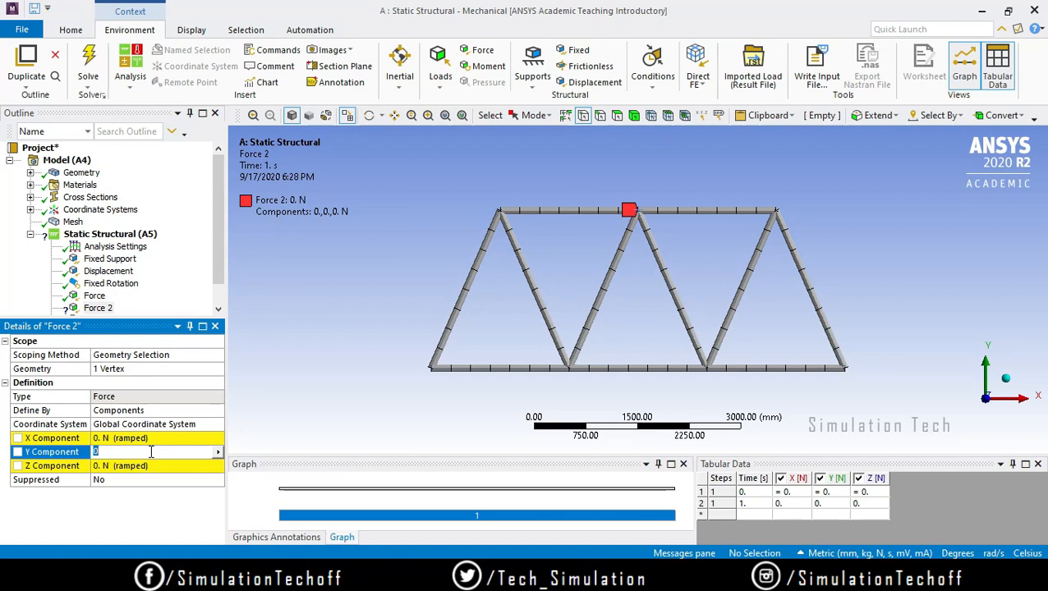
pyautogui.write('-20000')
pyautogui.press('Return')
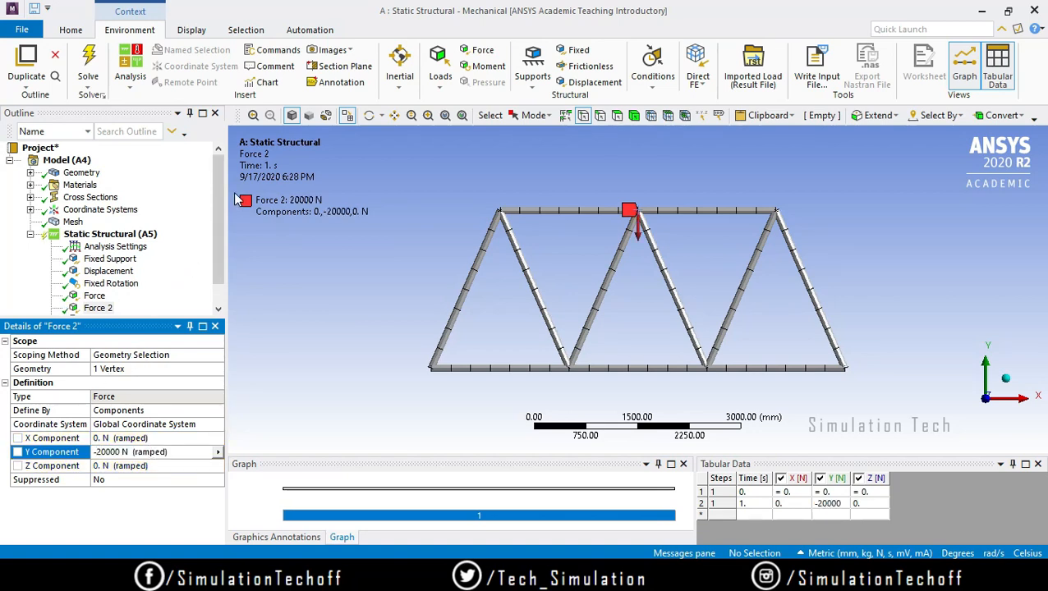
# Step: Insert a Total Deformation result for all bodies and solve the static structural analysis
pyautogui.scroll(-1, 217, 204)
pyautogui.click(112, 295)
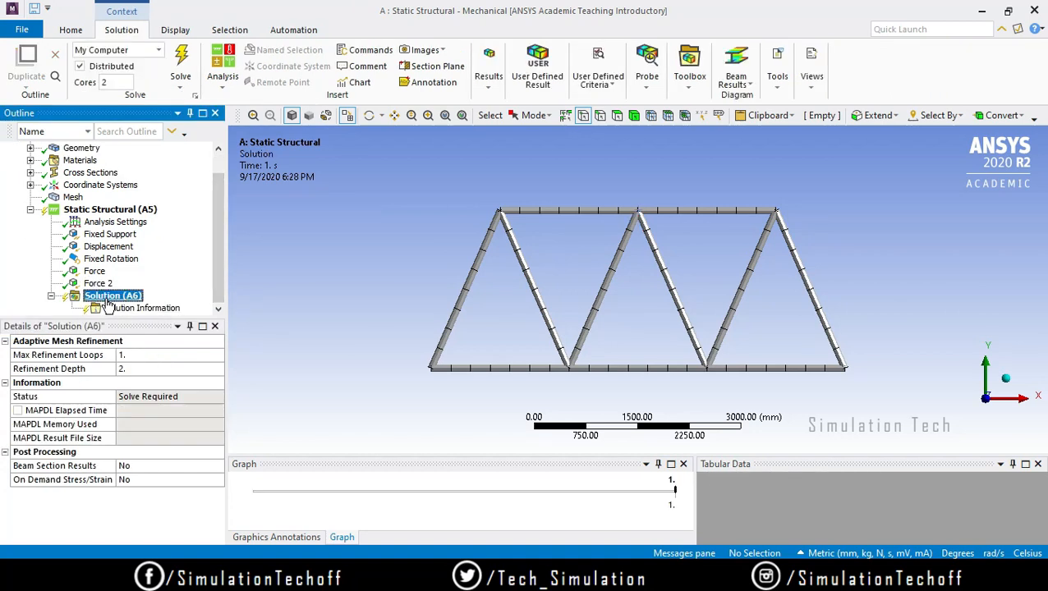
pyautogui.rightClick(127, 297)
pyautogui.moveTo(156, 318)
pyautogui.moveTo(329, 308)
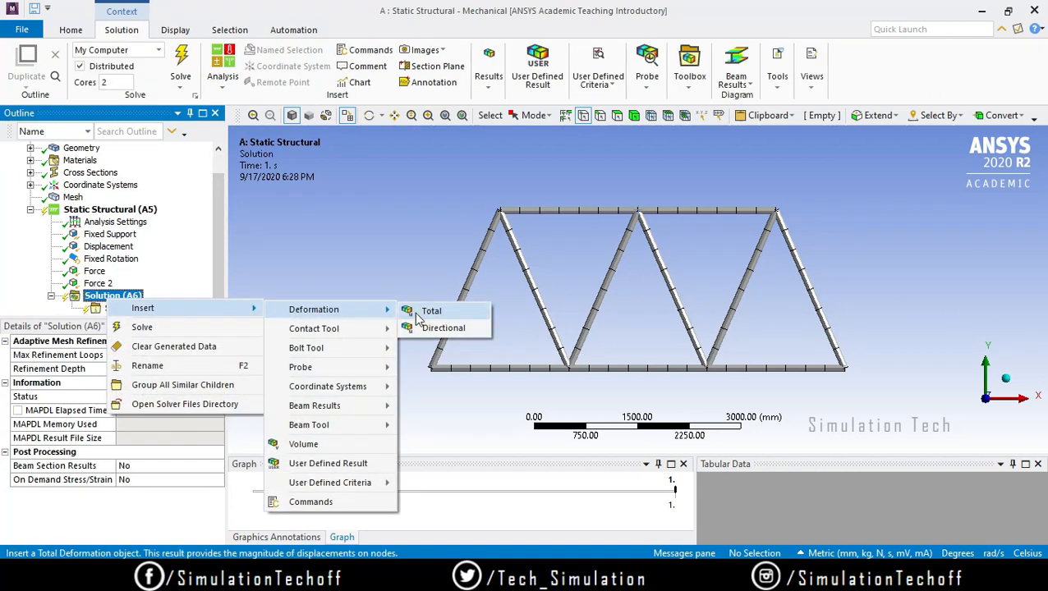
pyautogui.click(429, 308)
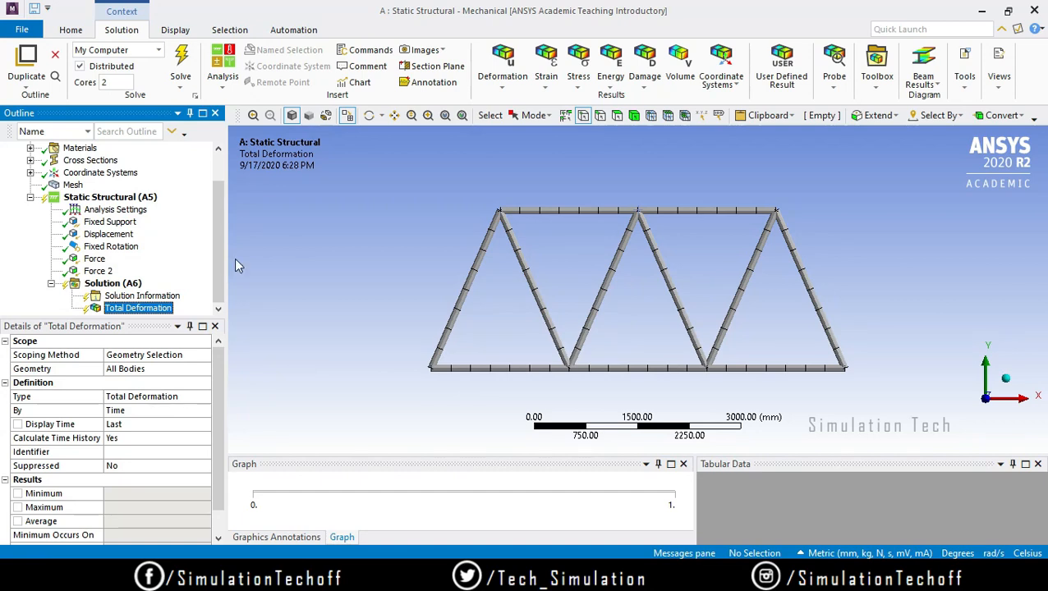
pyautogui.click(182, 62)
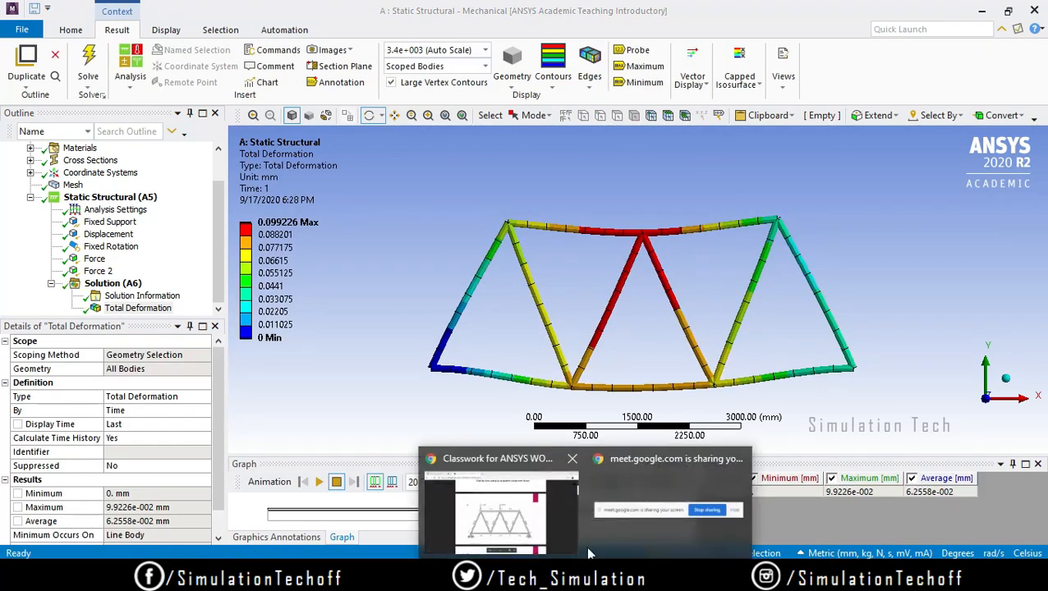
# Step: Switch to the Chrome browser and close the Classwork tab, leaving the Google Meet page open
pyautogui.click(559, 515)
pyautogui.click(79, 10)
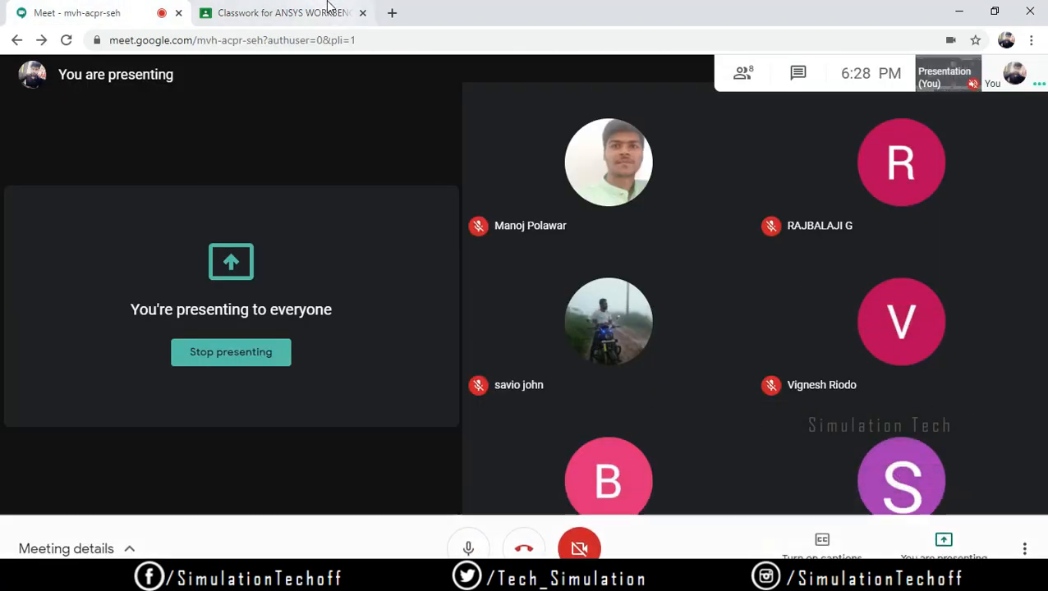
pyautogui.click(363, 13)
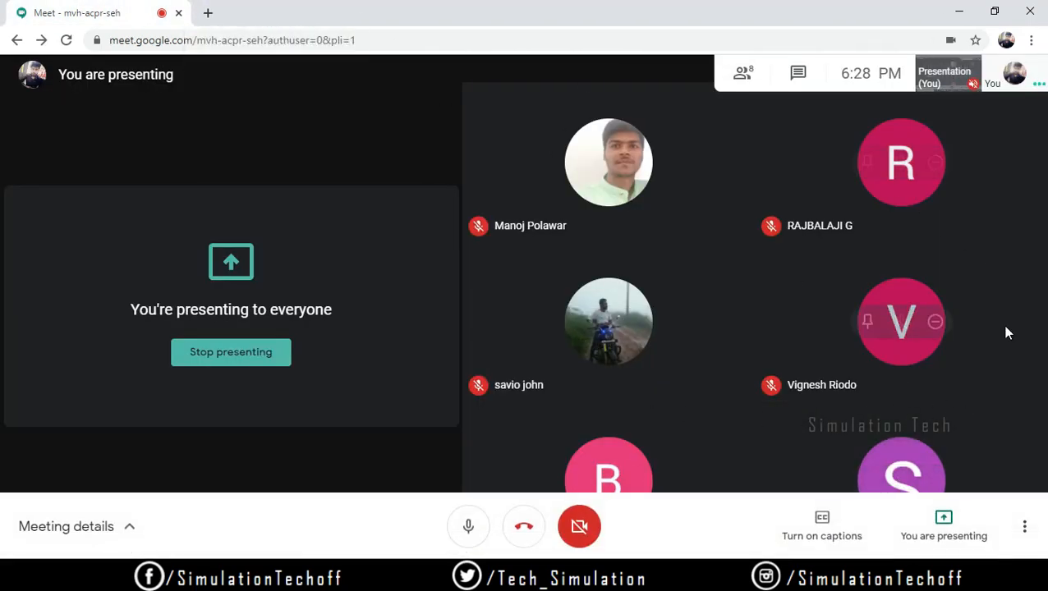